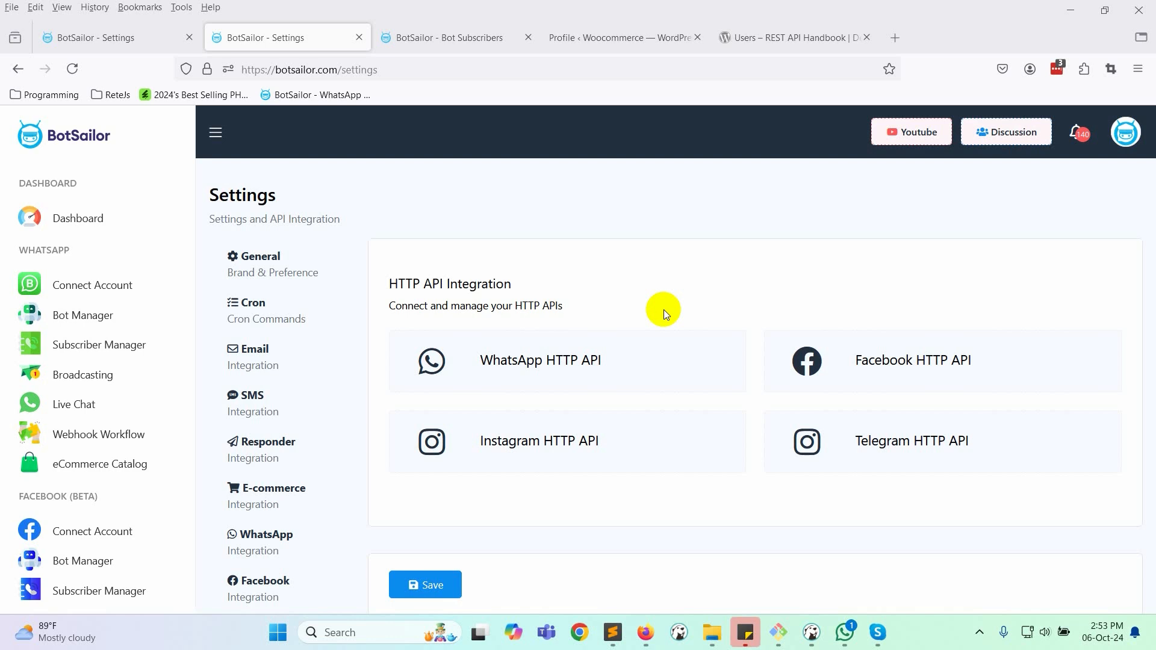
- Open the WhatsApp HTTP API builder and look over its blank API Connection Details form
click(568, 371)
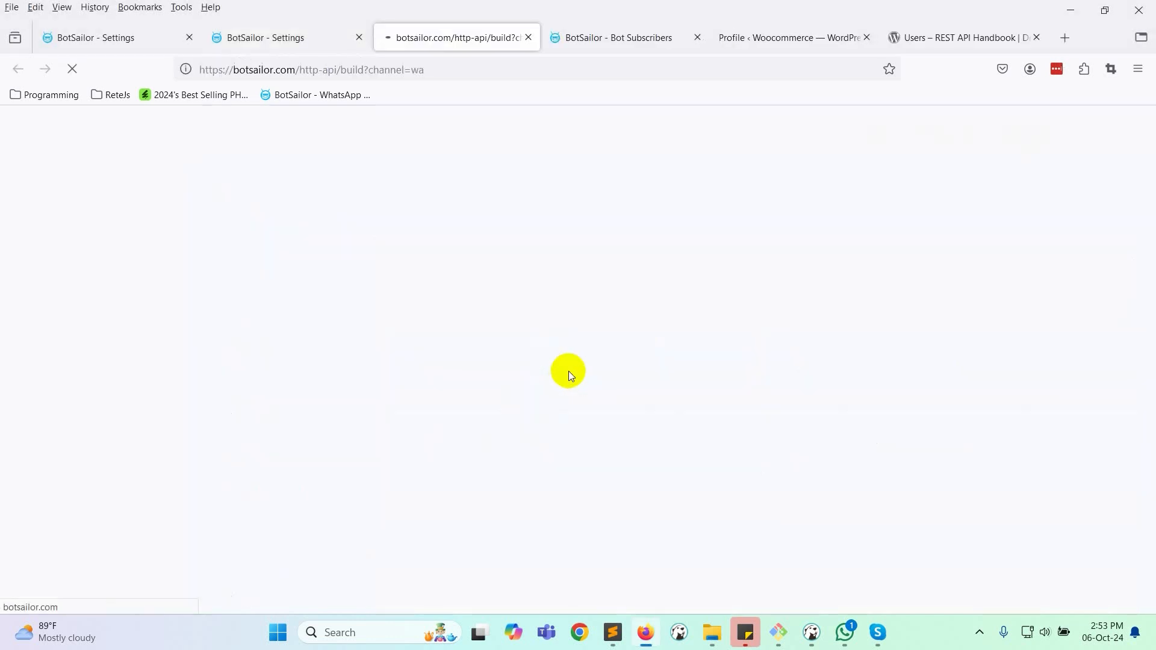
click(335, 116)
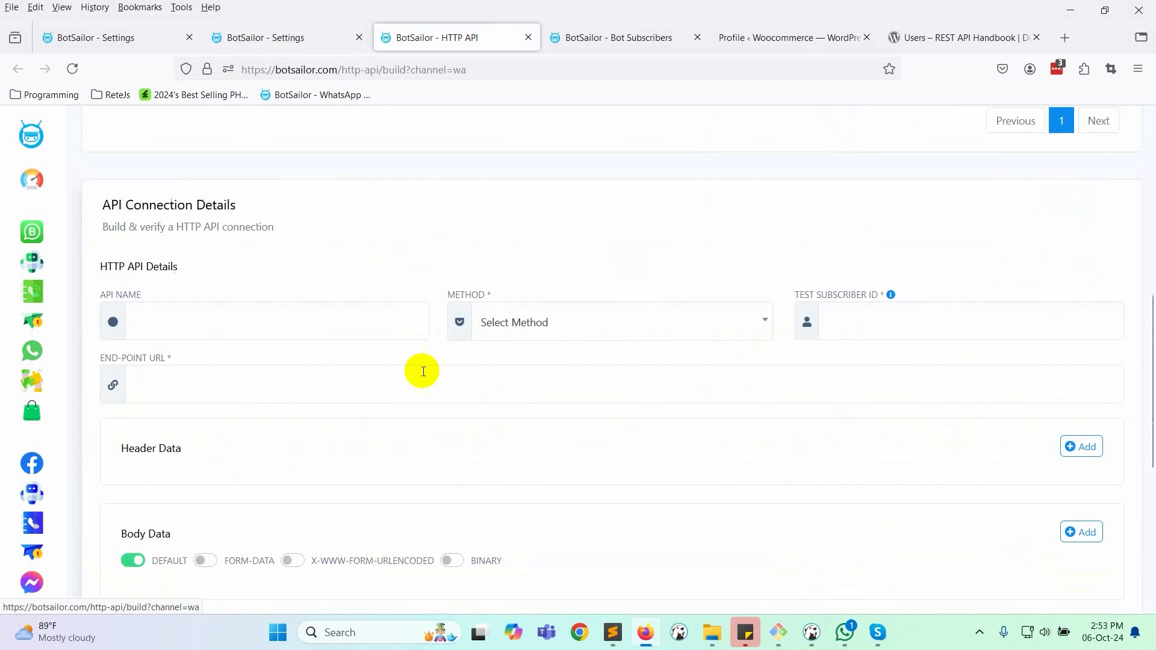
click(206, 248)
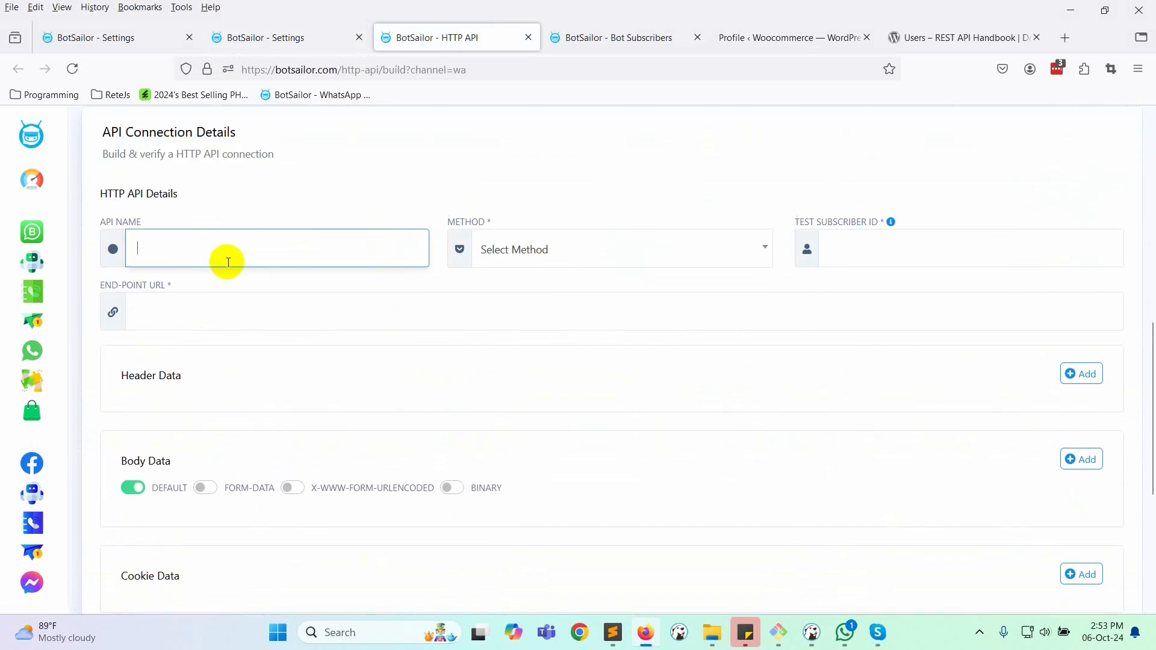
click(210, 252)
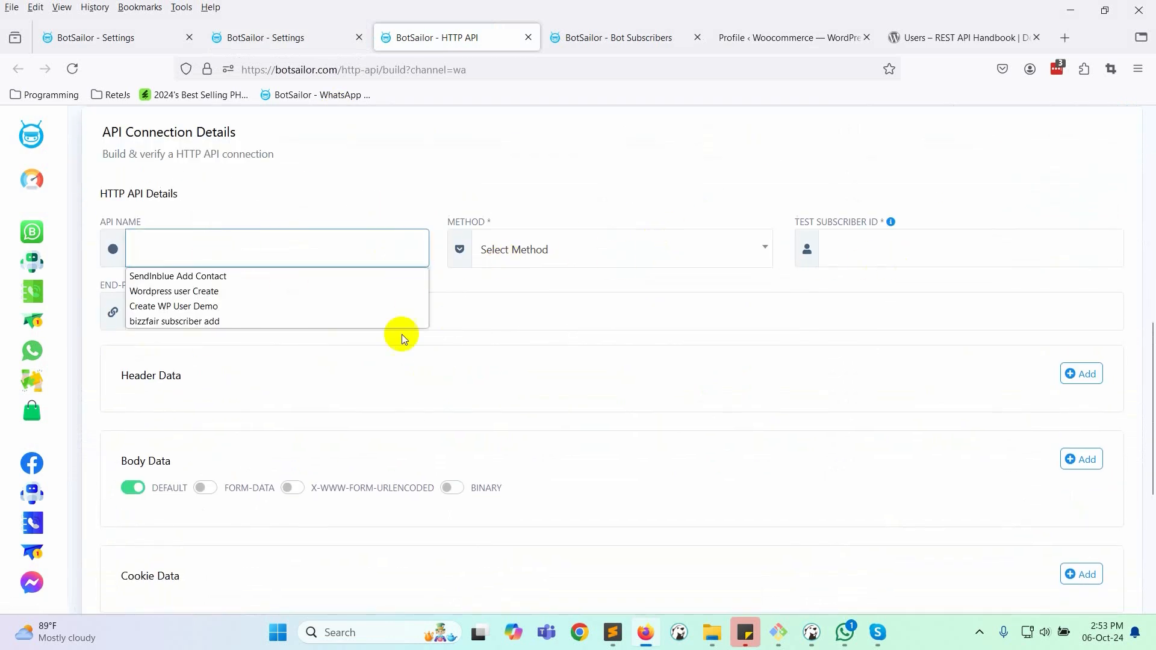
click(592, 354)
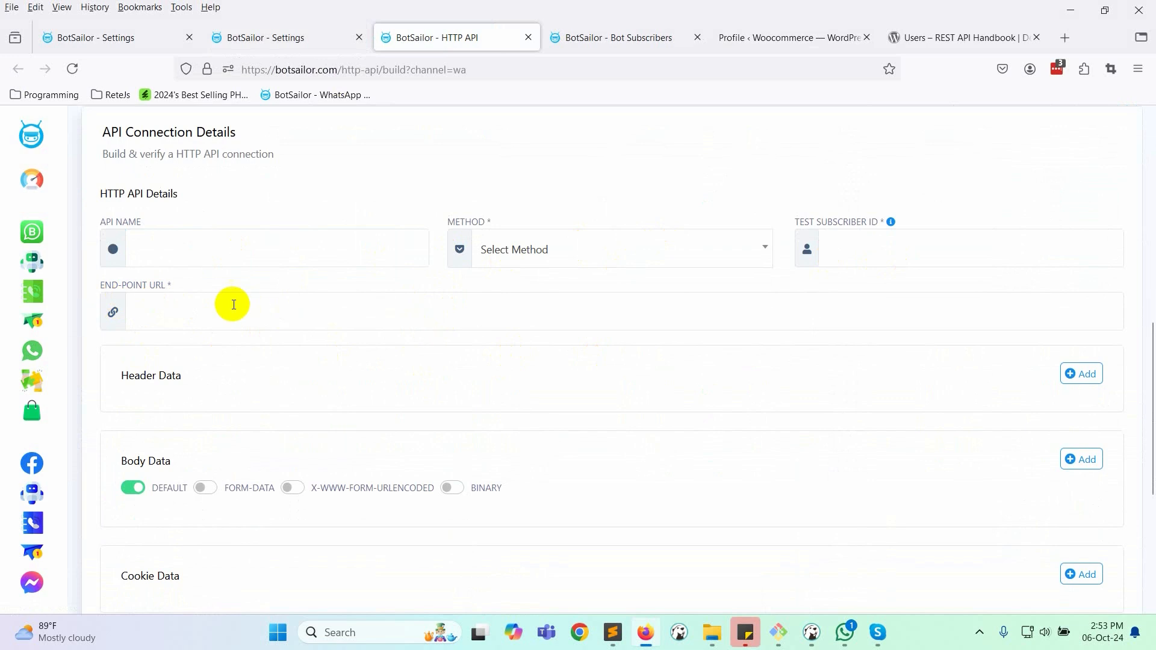
scroll(448, 325, down, 3)
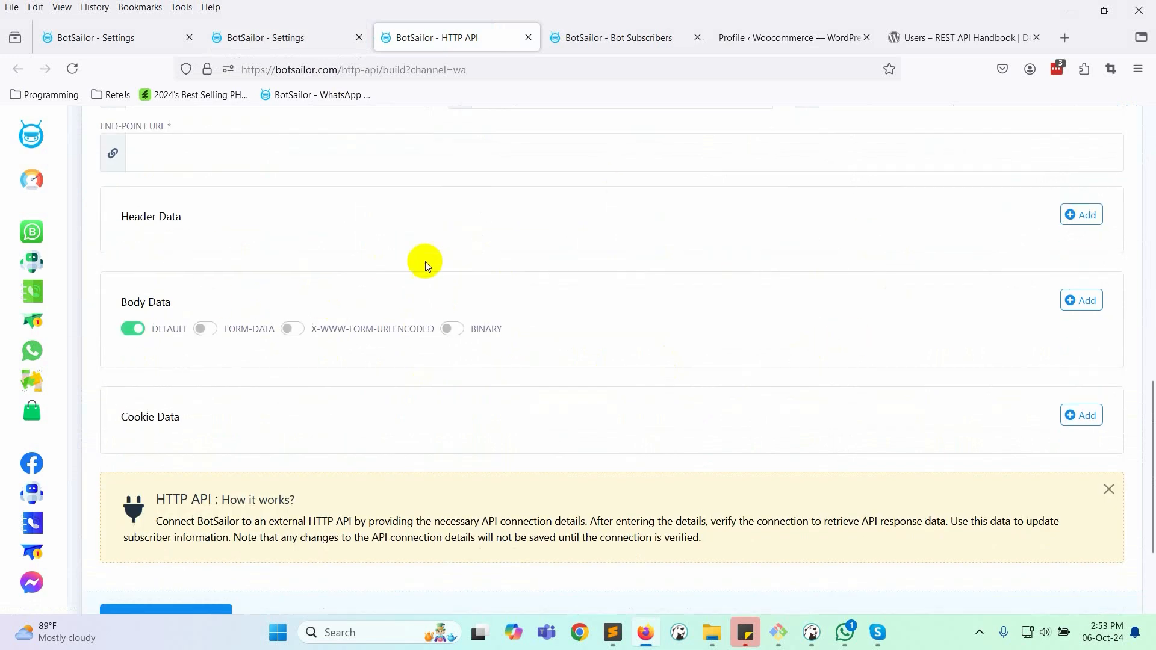
scroll(517, 325, up, 9)
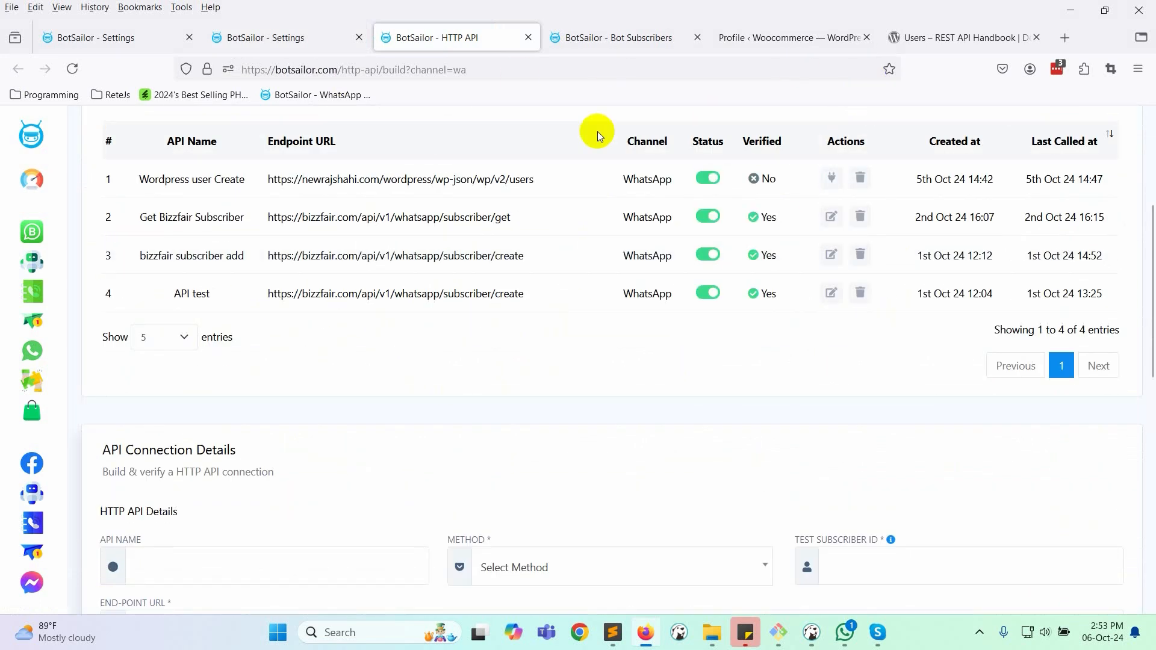
click(918, 41)
- Read through the POST /wp/v2/users definition and its arguments in the Users REST API reference
scroll(439, 402, up, 2)
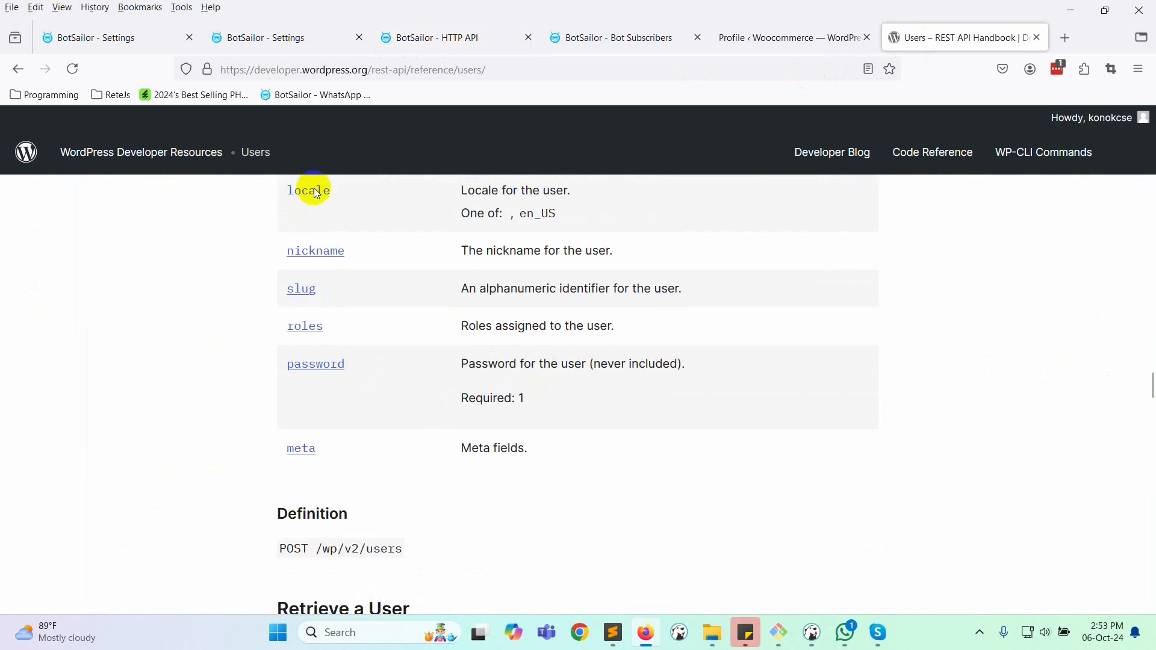
scroll(555, 388, down, 2)
scroll(554, 389, up, 6)
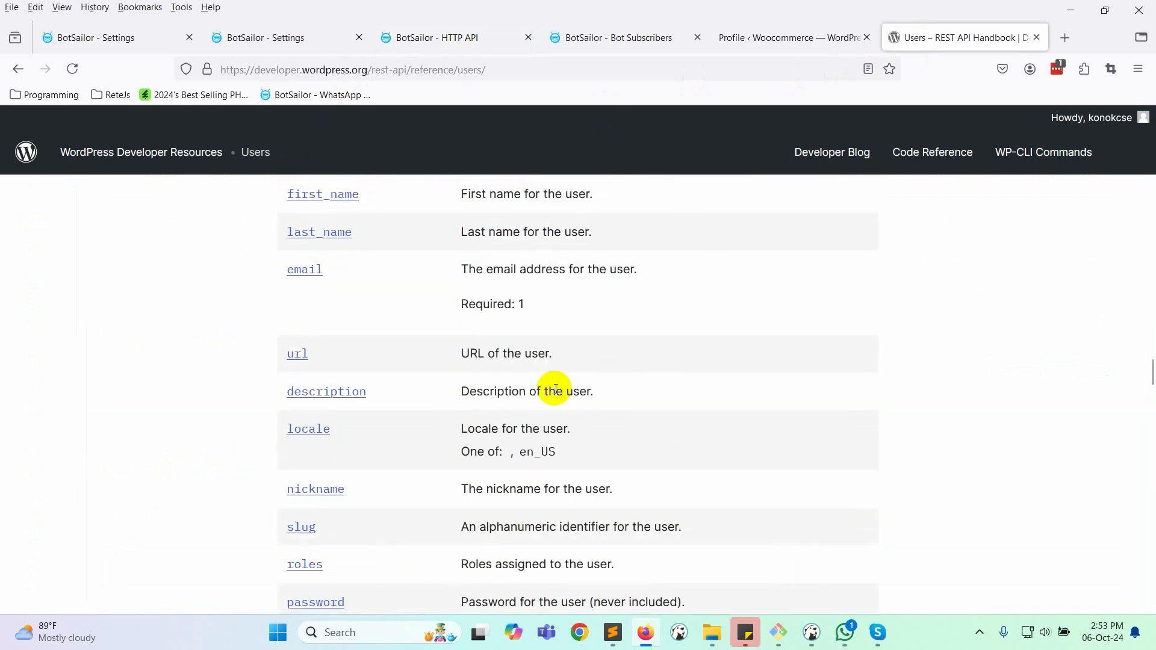
scroll(554, 389, up, 4)
drag(278, 224, 681, 279)
scroll(681, 279, down, 5)
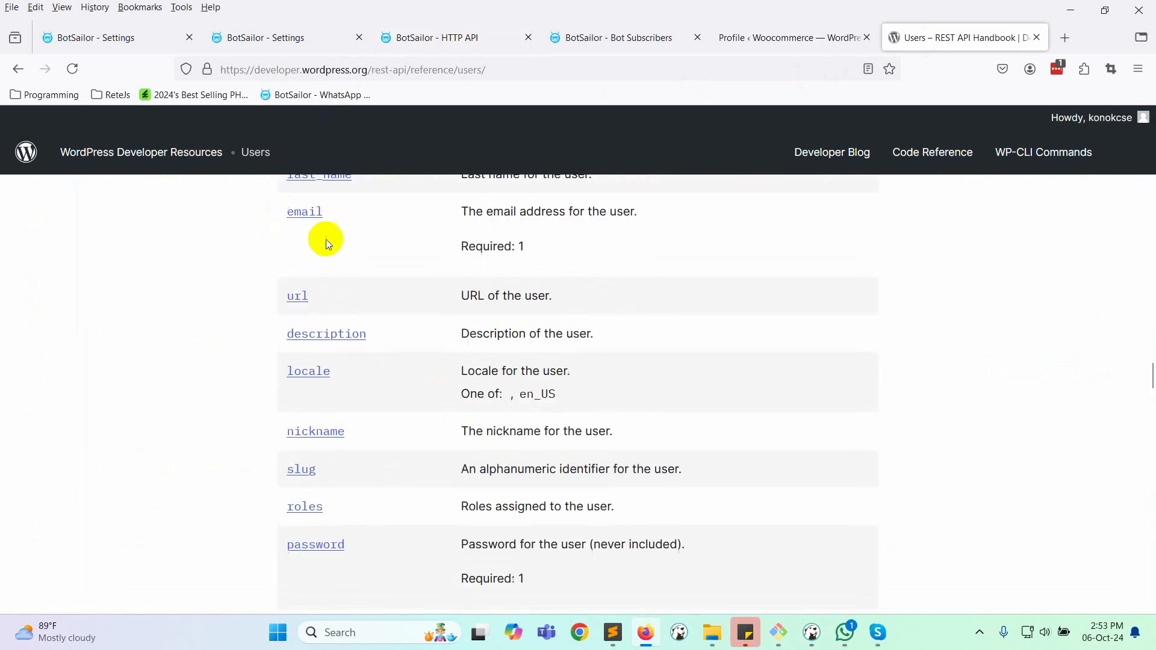
scroll(301, 301, down, 6)
drag(280, 390, 403, 389)
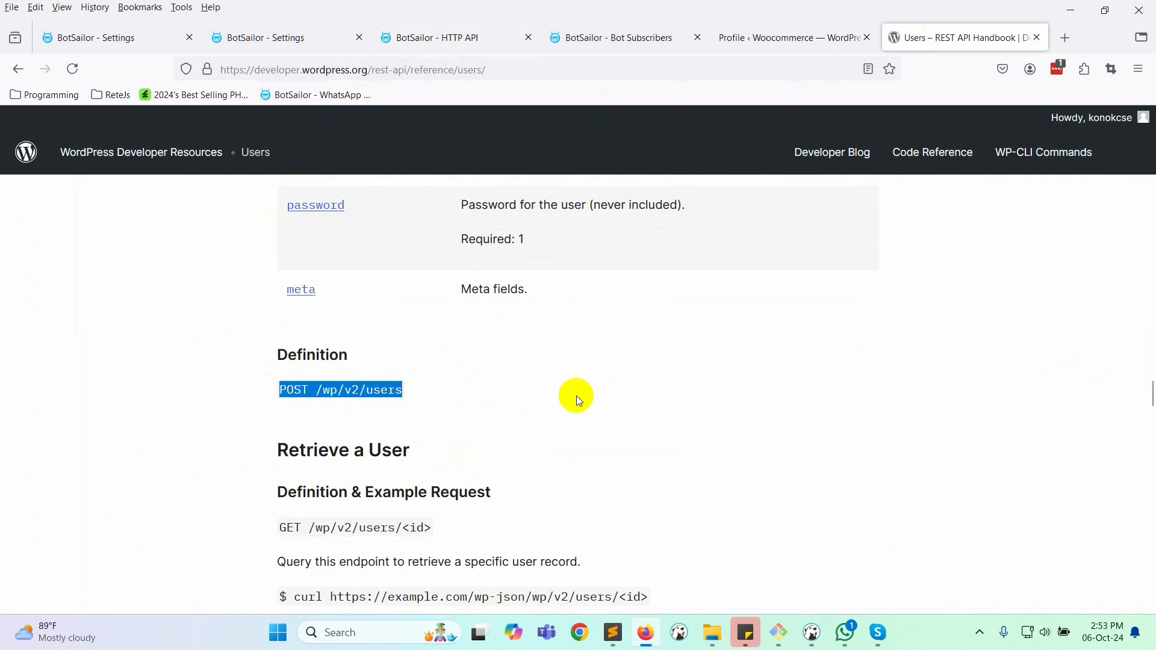
scroll(576, 396, down, 3)
scroll(576, 395, up, 3)
click(612, 632)
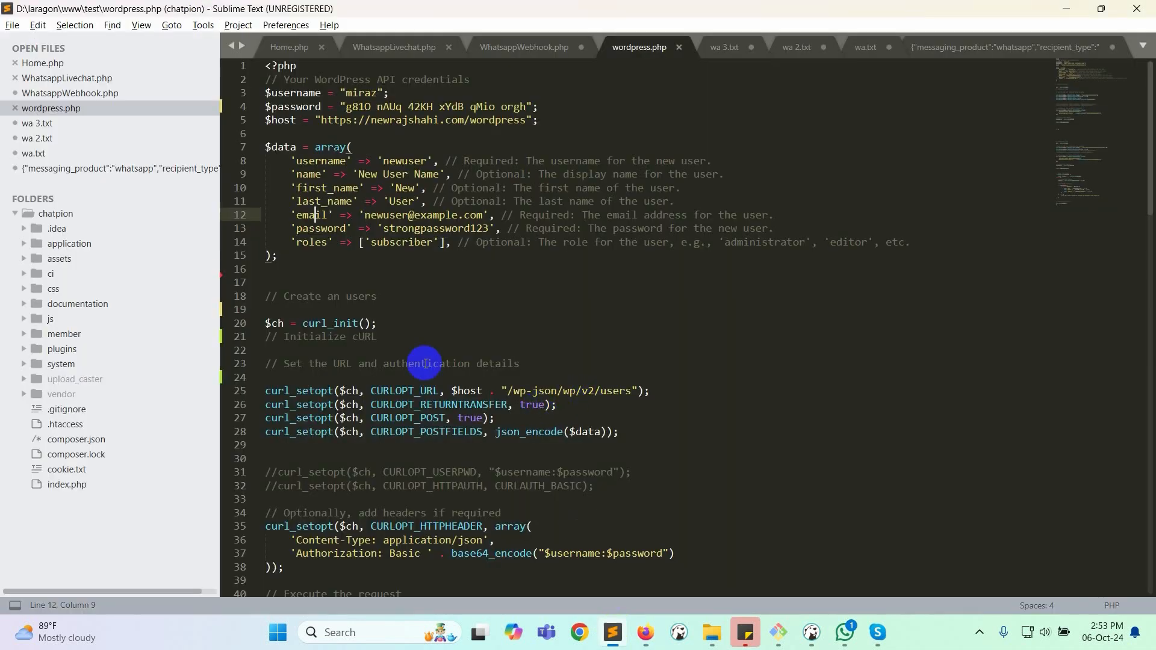
click(326, 273)
click(320, 284)
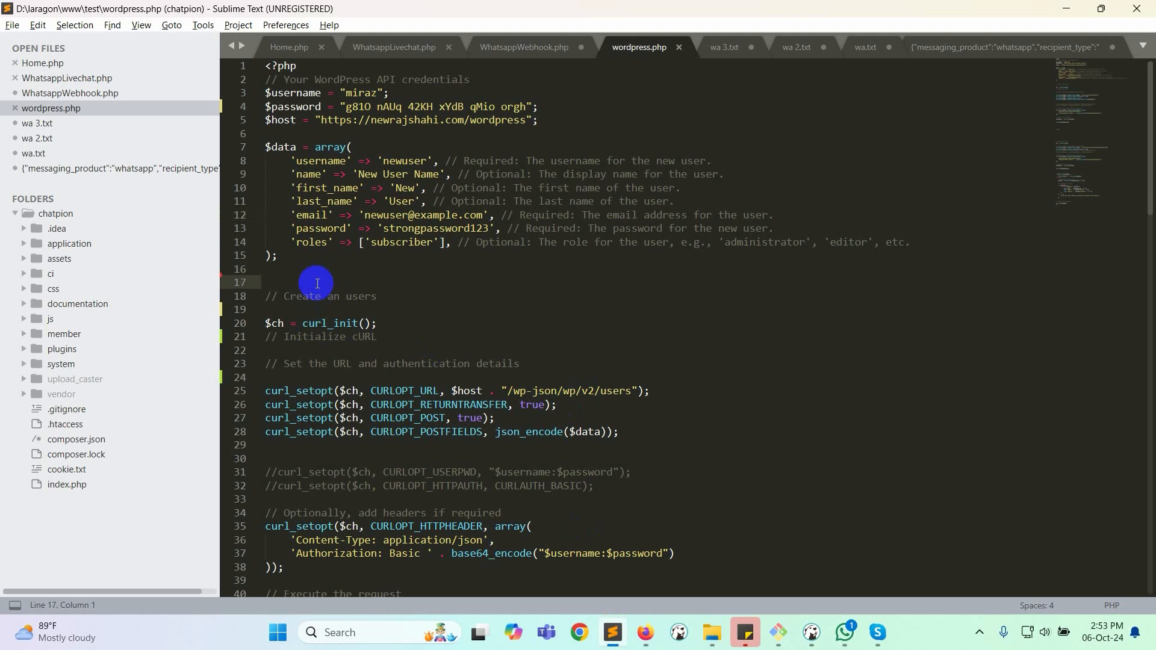
click(296, 93)
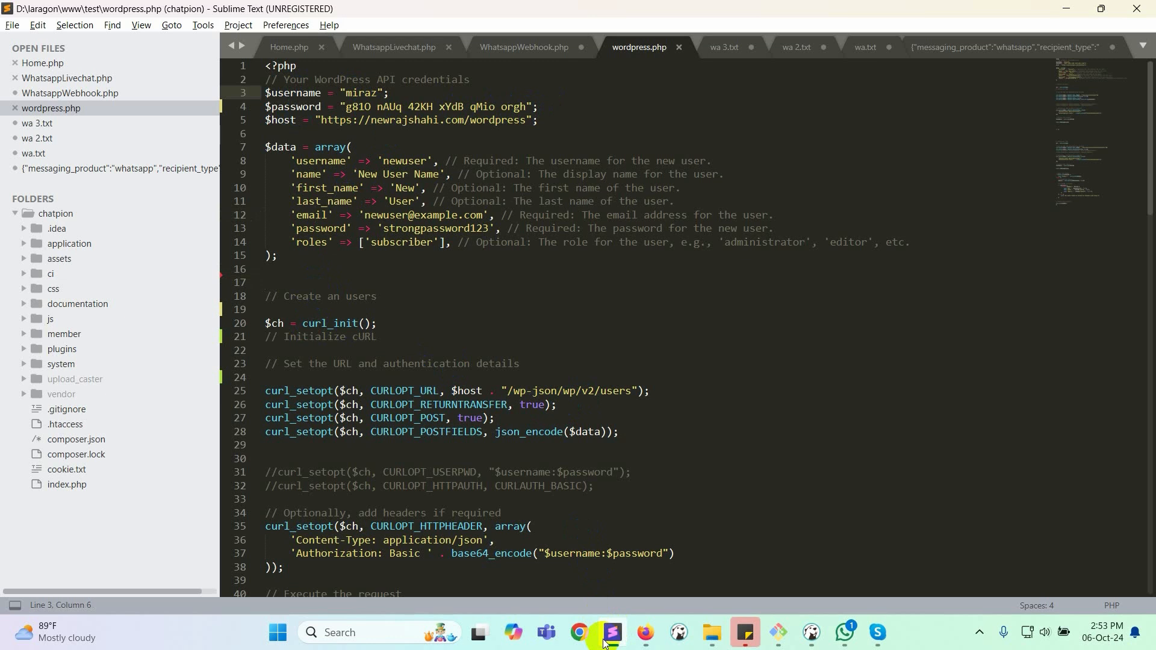
click(645, 633)
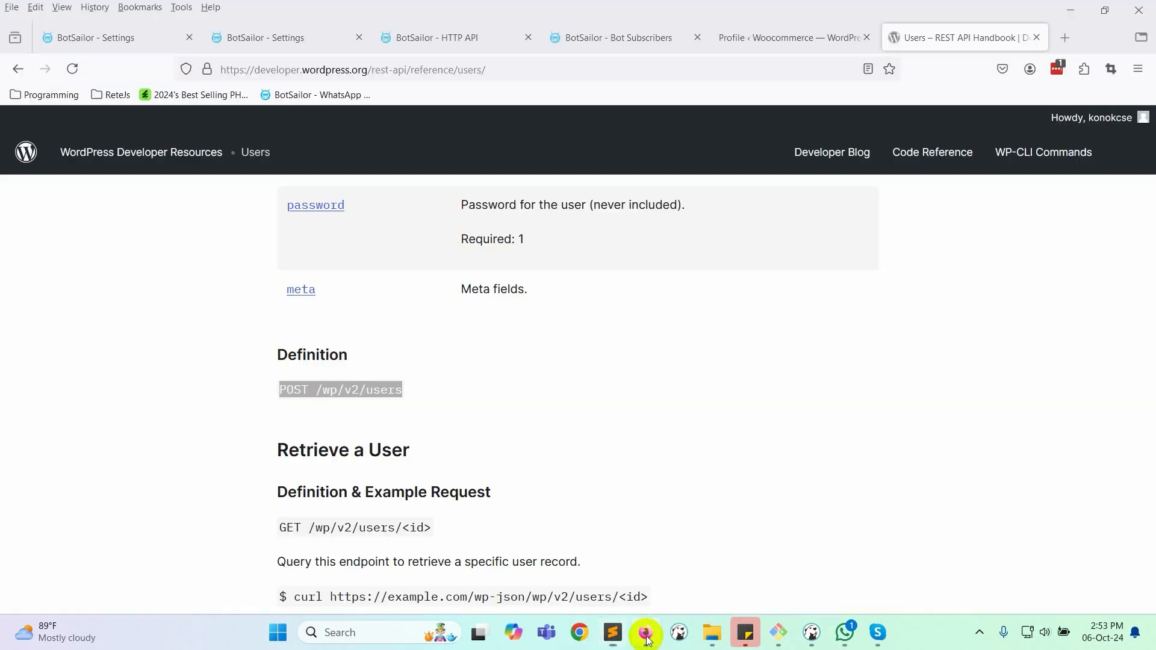
- Go to the WordPress Edit Profile page and find the Application Passwords section
click(762, 38)
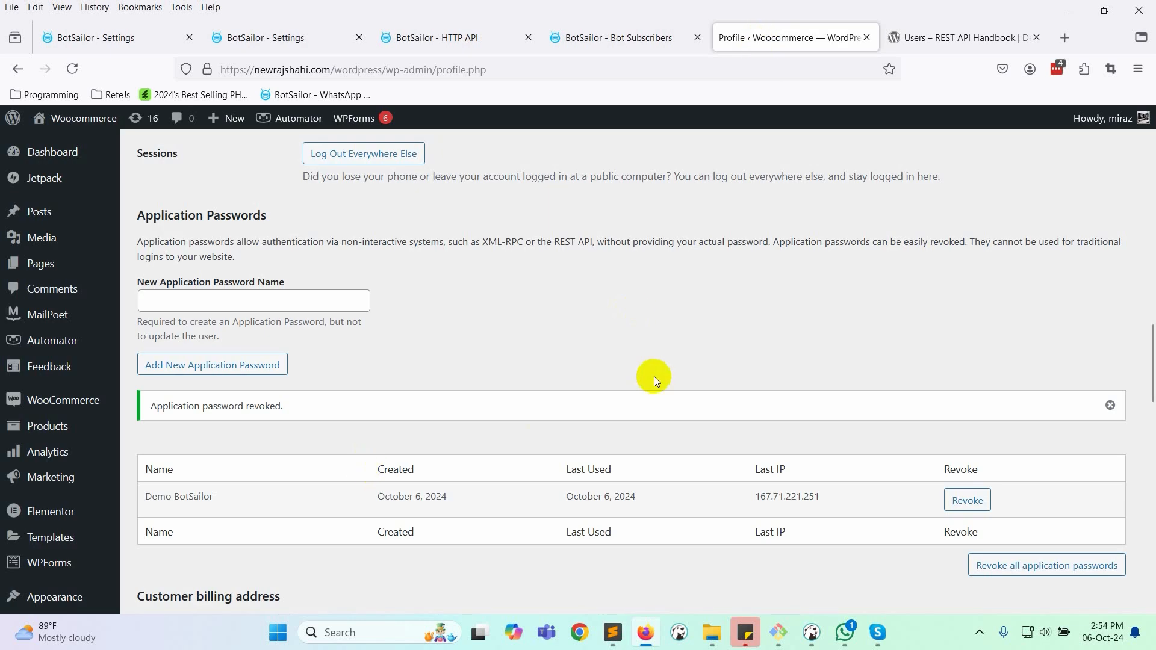
mouse_move(1121, 125)
click(1056, 165)
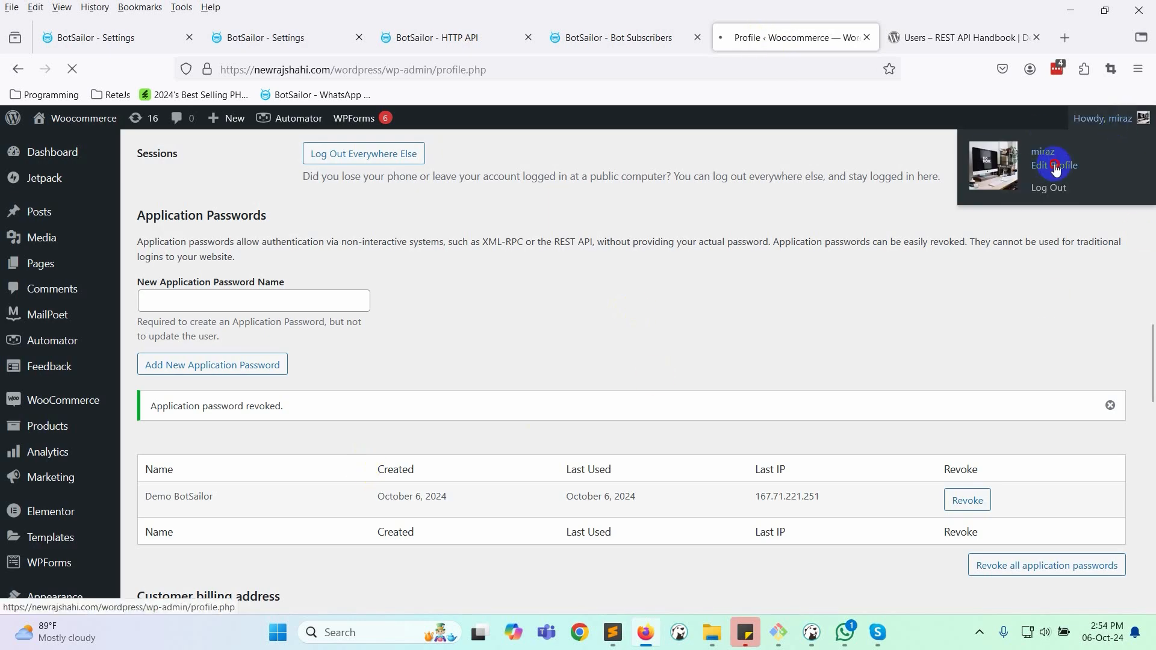
scroll(585, 329, down, 15)
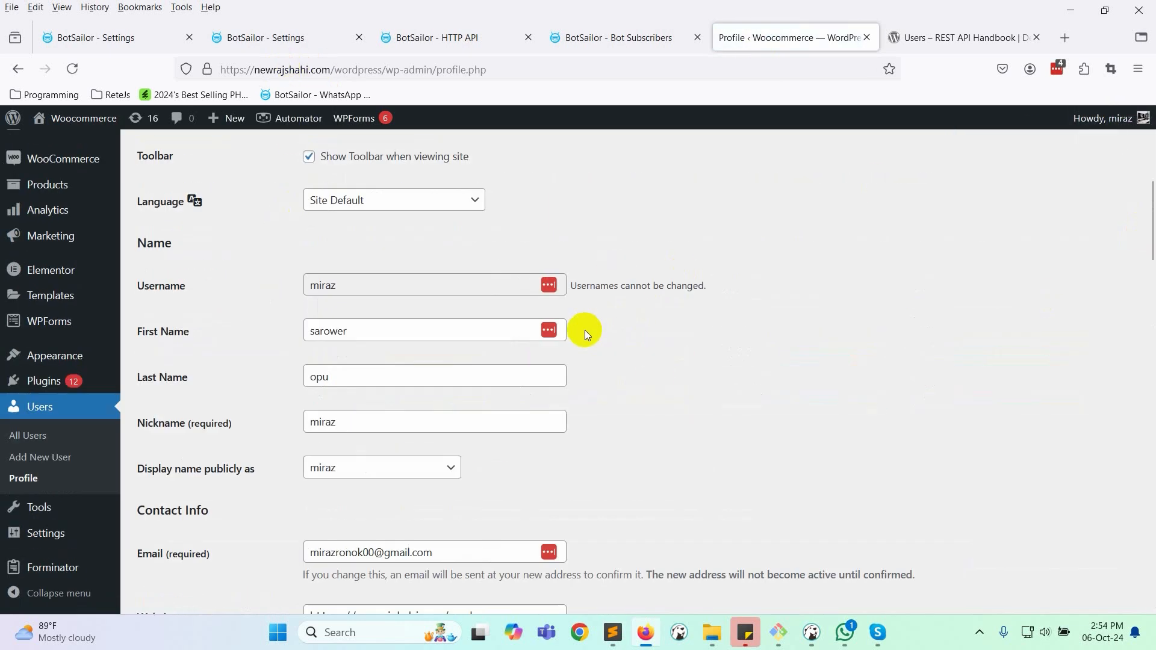
scroll(601, 327, down, 1)
drag(138, 139, 269, 140)
scroll(384, 322, up, 1)
- Create an application password named 'BotSailor Demo' and select the generated password
click(236, 306)
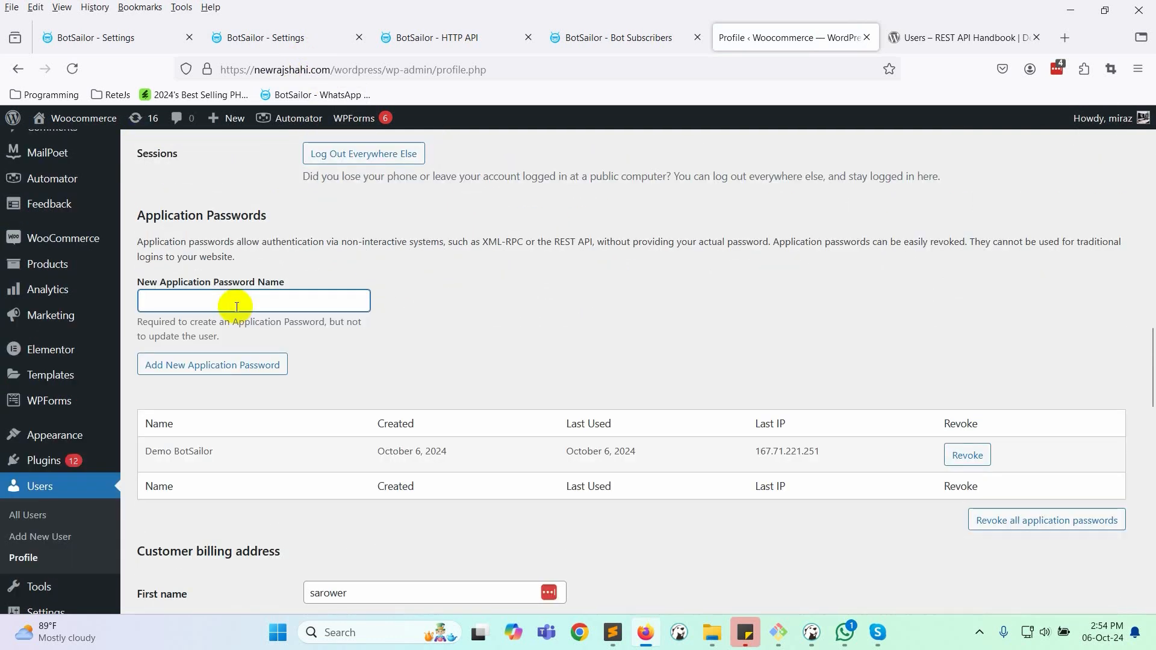
text(BotSailor Demo)
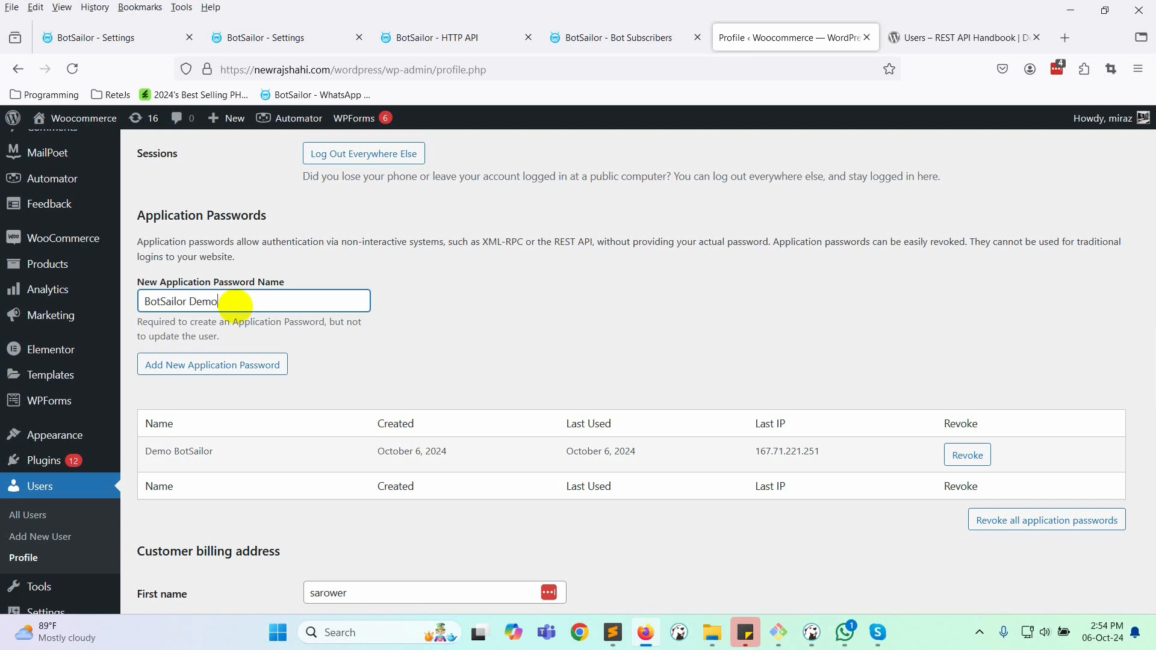
click(227, 365)
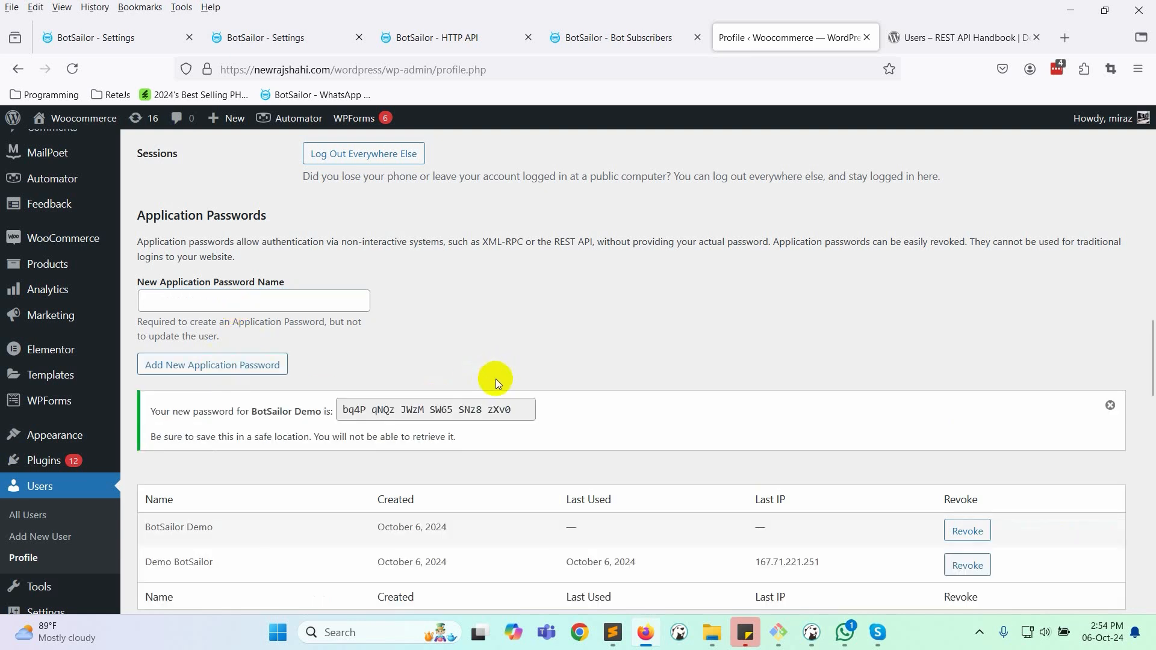
scroll(490, 379, down, 1)
double_click(460, 332)
triple_click(459, 332)
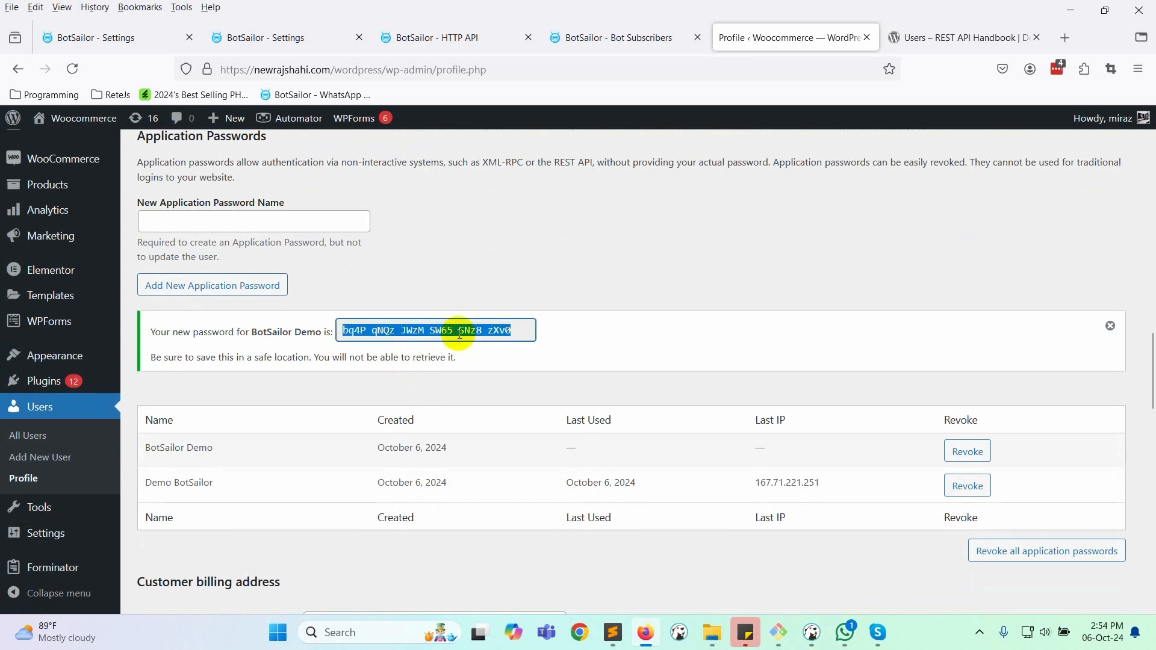
click(612, 633)
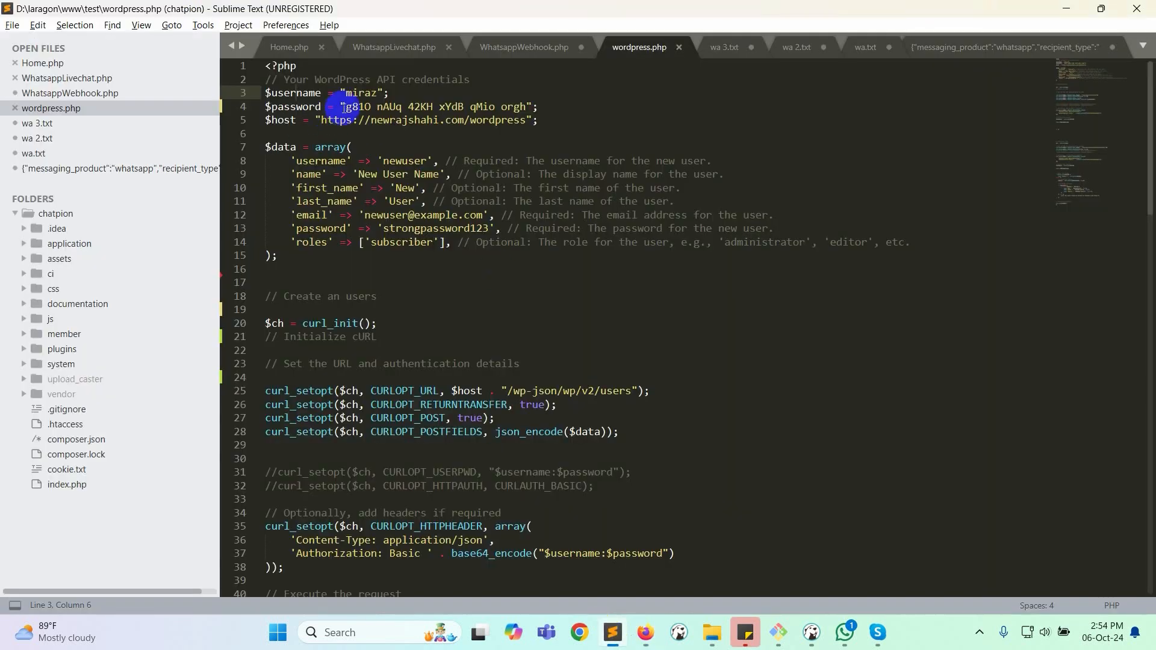
- Replace the old password on line 4 of wordpress.php with the new one and select the site URL
drag(346, 107, 526, 109)
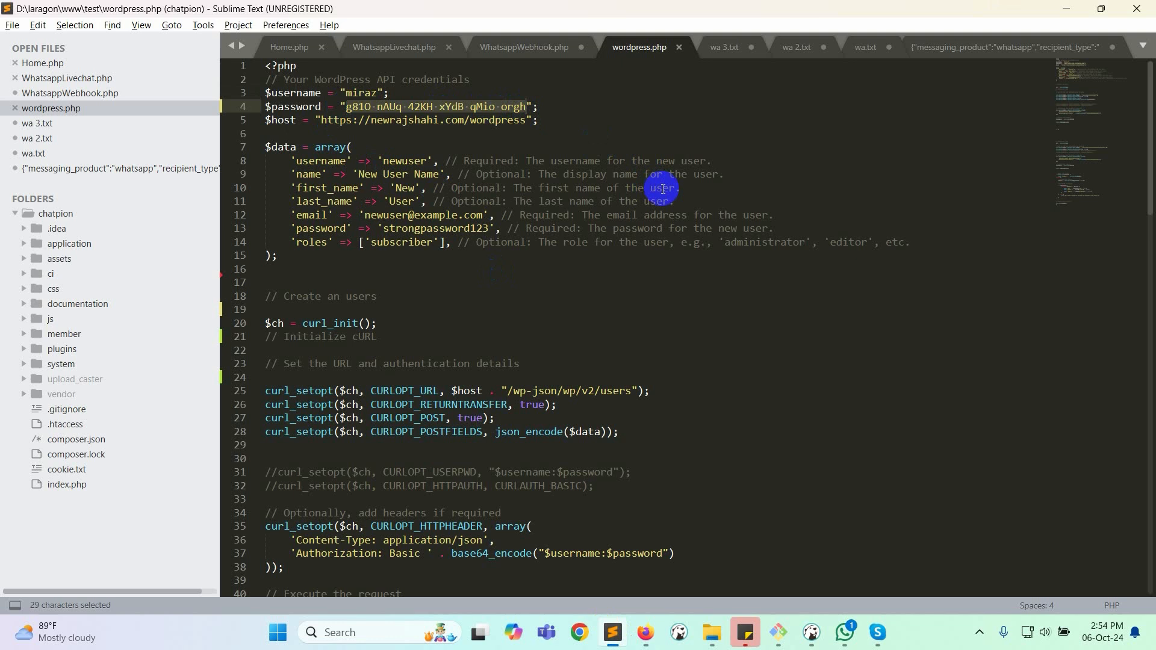
key(ctrl+v)
click(620, 118)
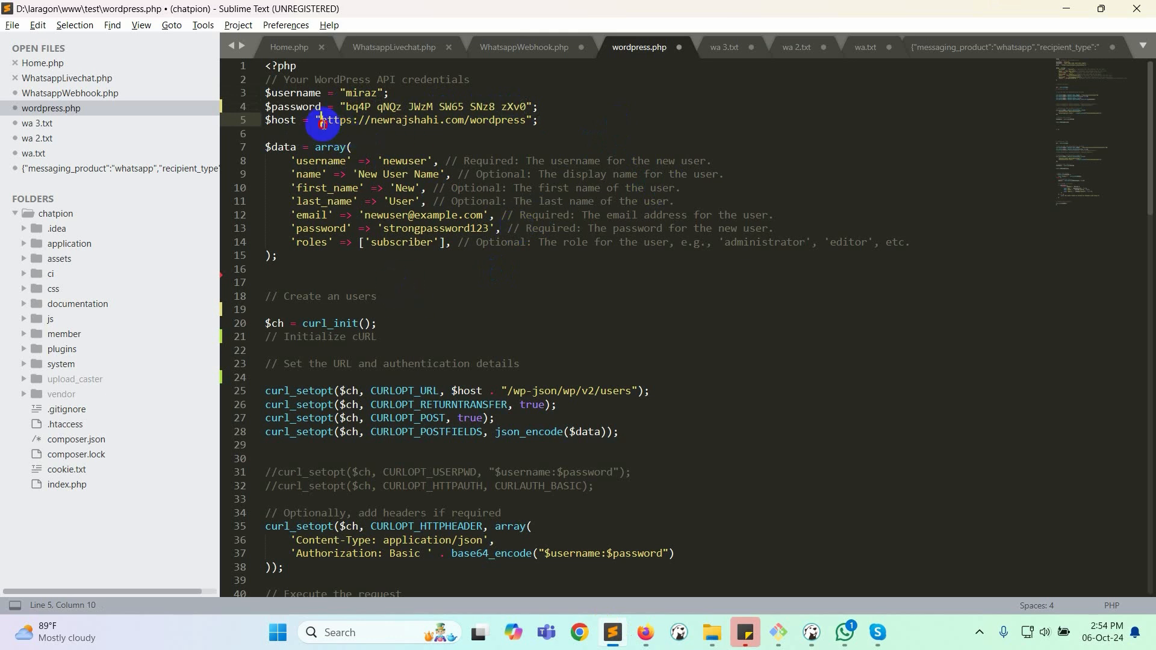
drag(322, 121, 525, 121)
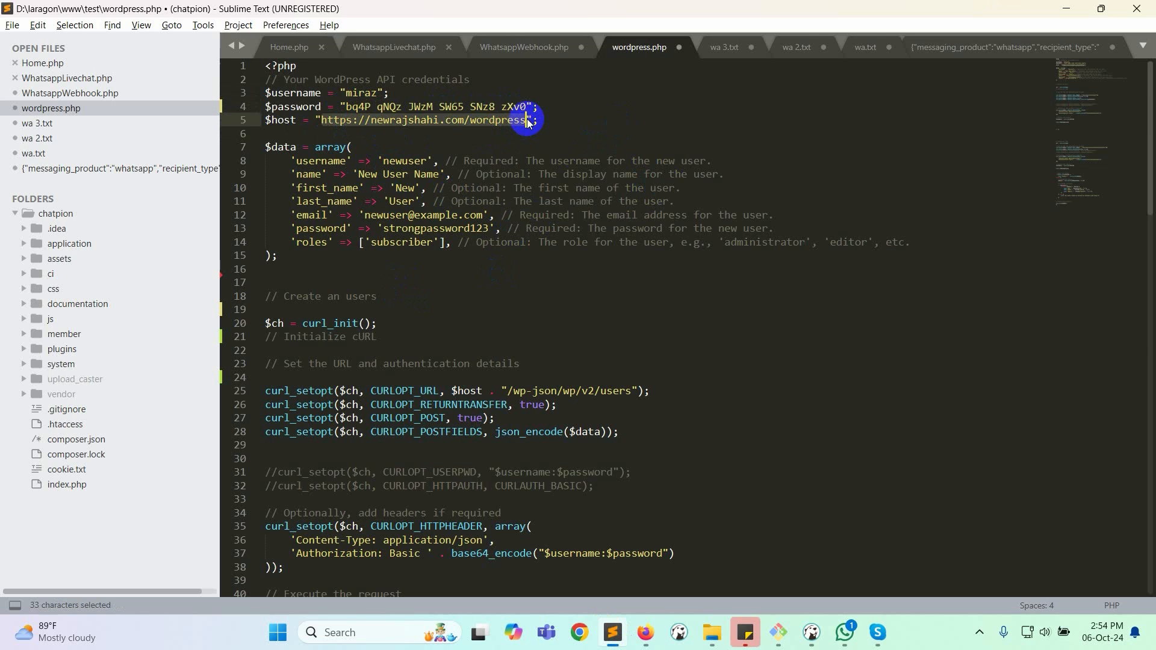
click(319, 120)
drag(321, 121, 523, 118)
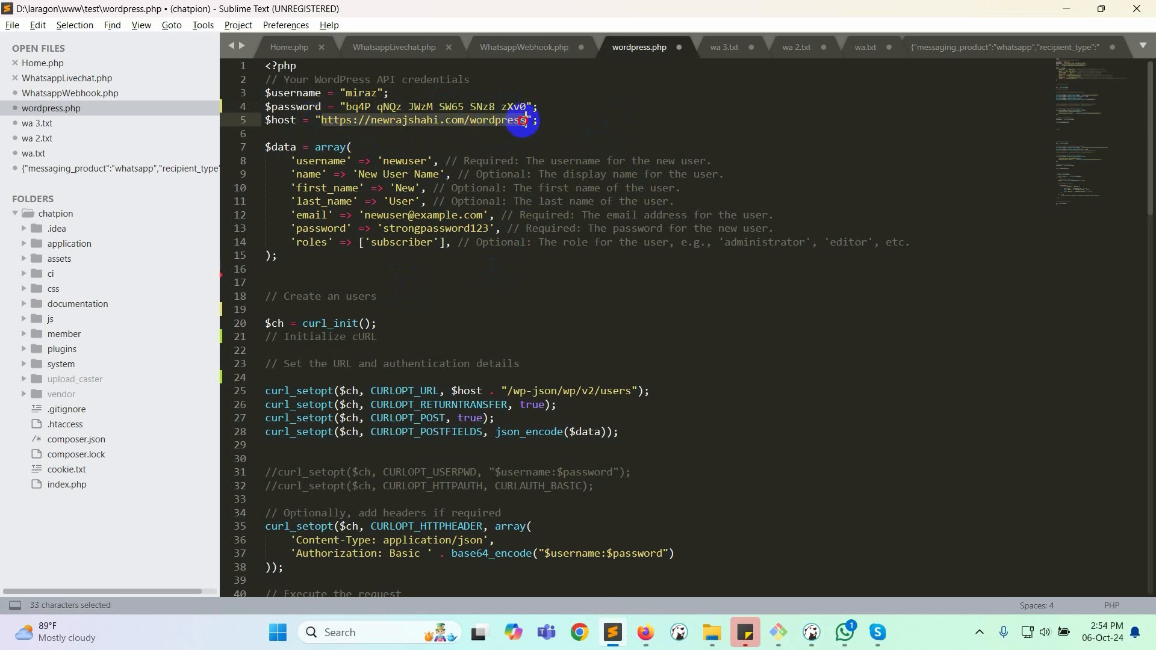
- Compare the script's /wp-json request path with the documented /wp/v2/users endpoint
click(645, 633)
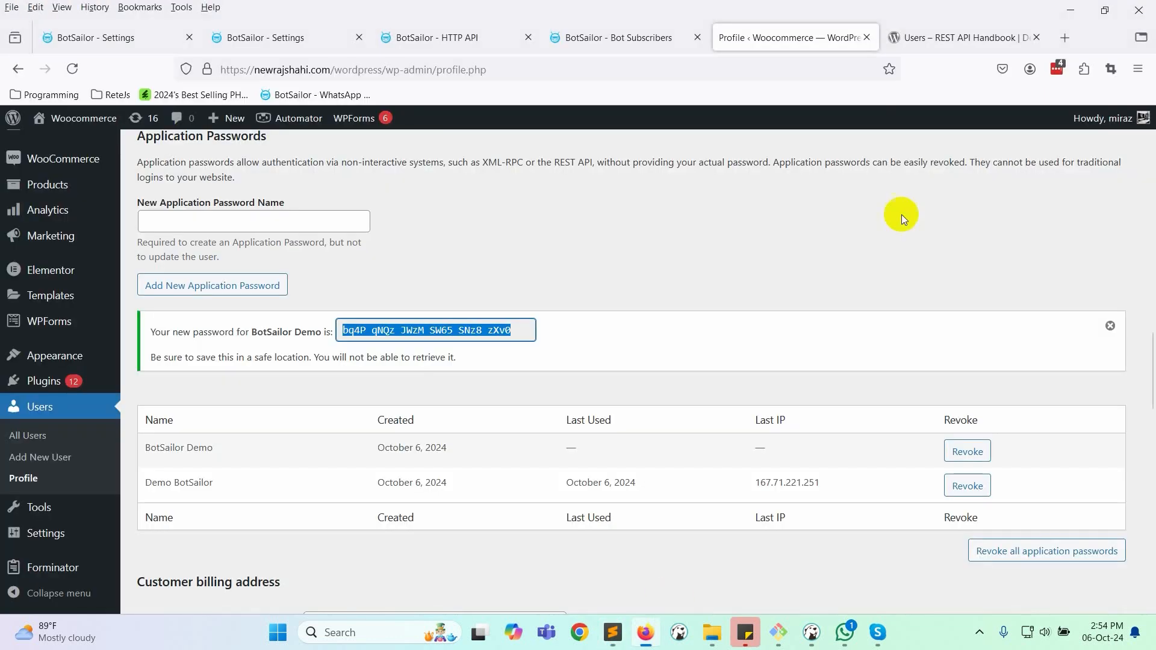
click(978, 38)
click(317, 400)
key(alt+Tab)
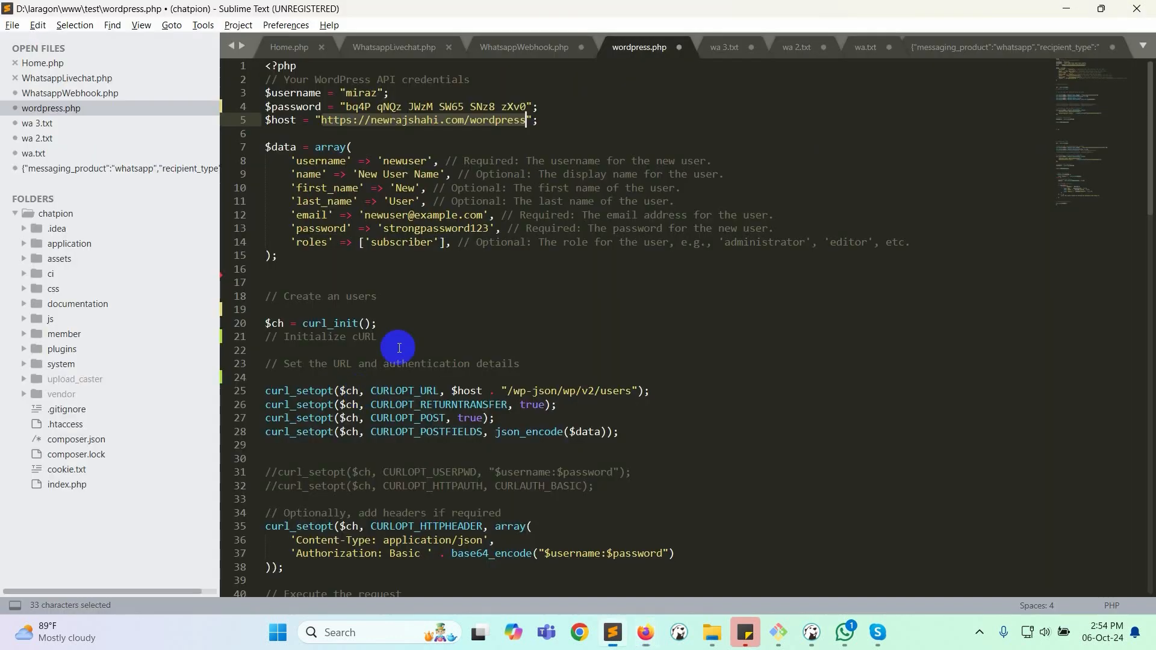
drag(507, 391, 558, 392)
key(alt+Tab)
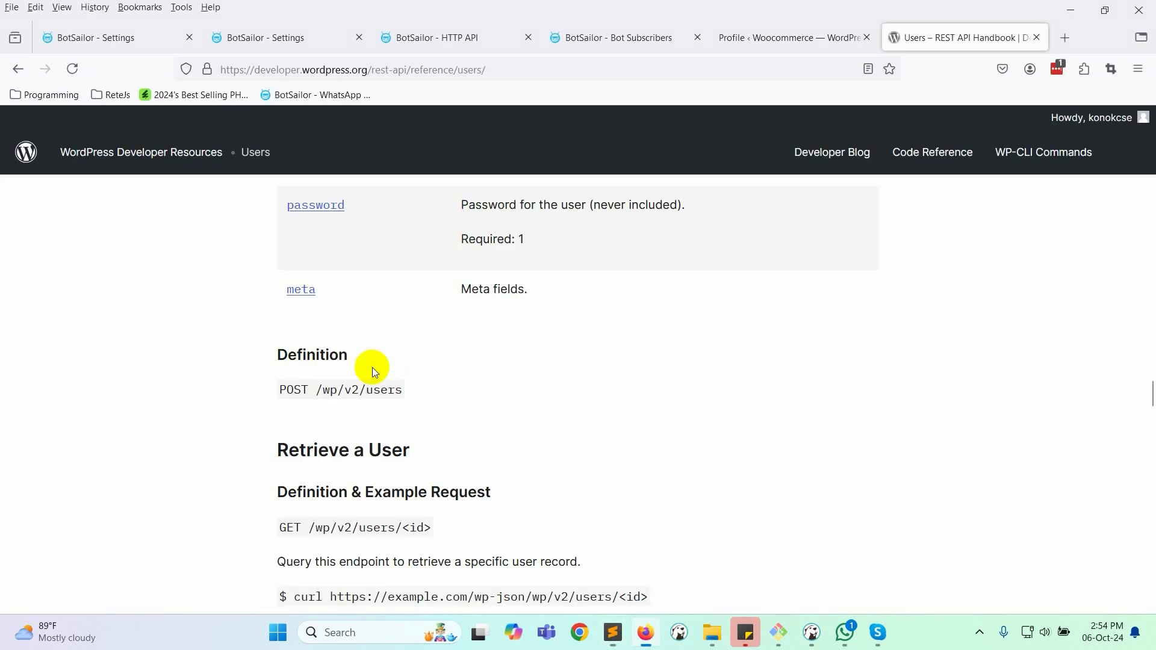
double_click(351, 390)
key(alt+Tab)
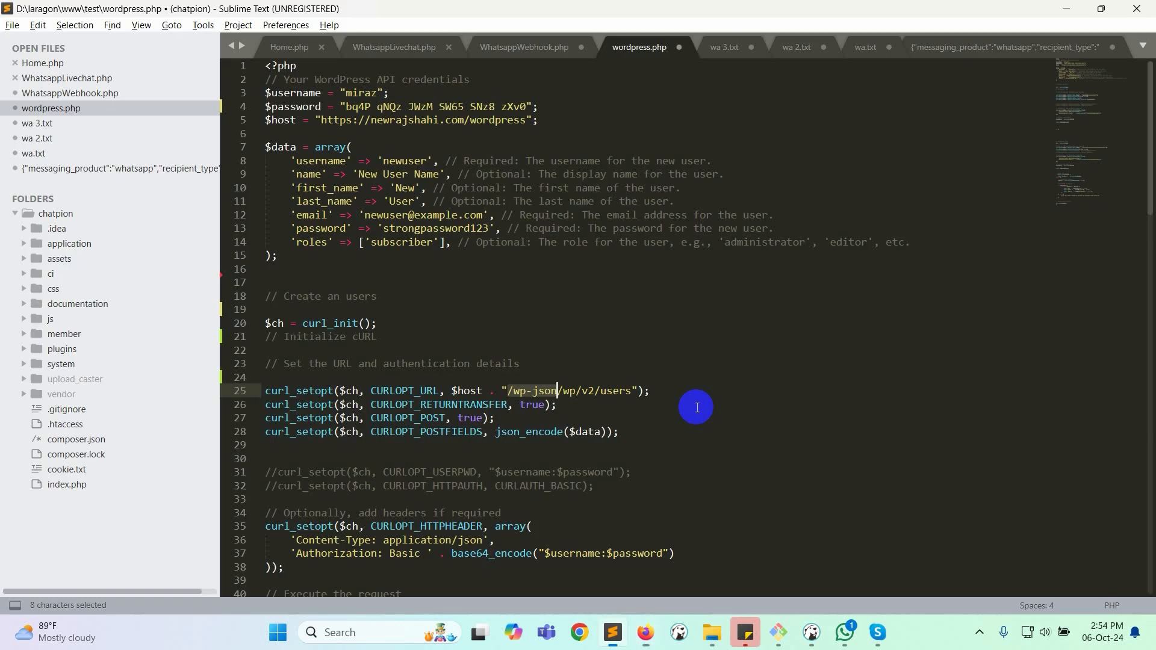
- Review the Content-Type and Authorization header lines in wordpress.php
scroll(427, 424, down, 2)
scroll(422, 445, down, 2)
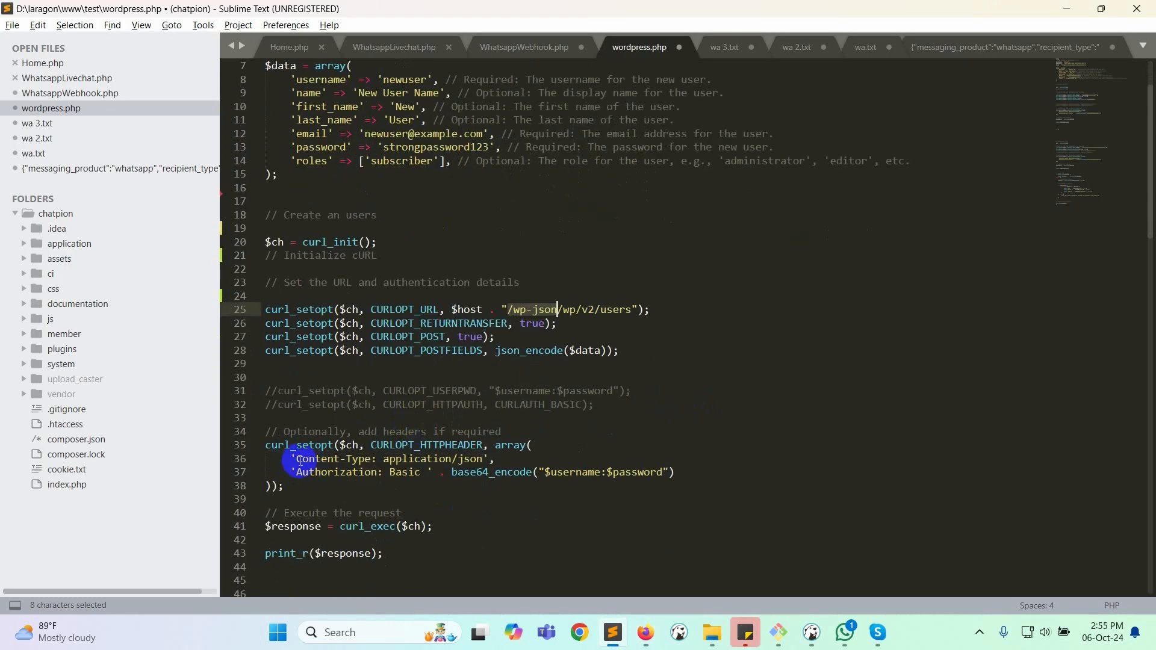
drag(296, 460, 489, 461)
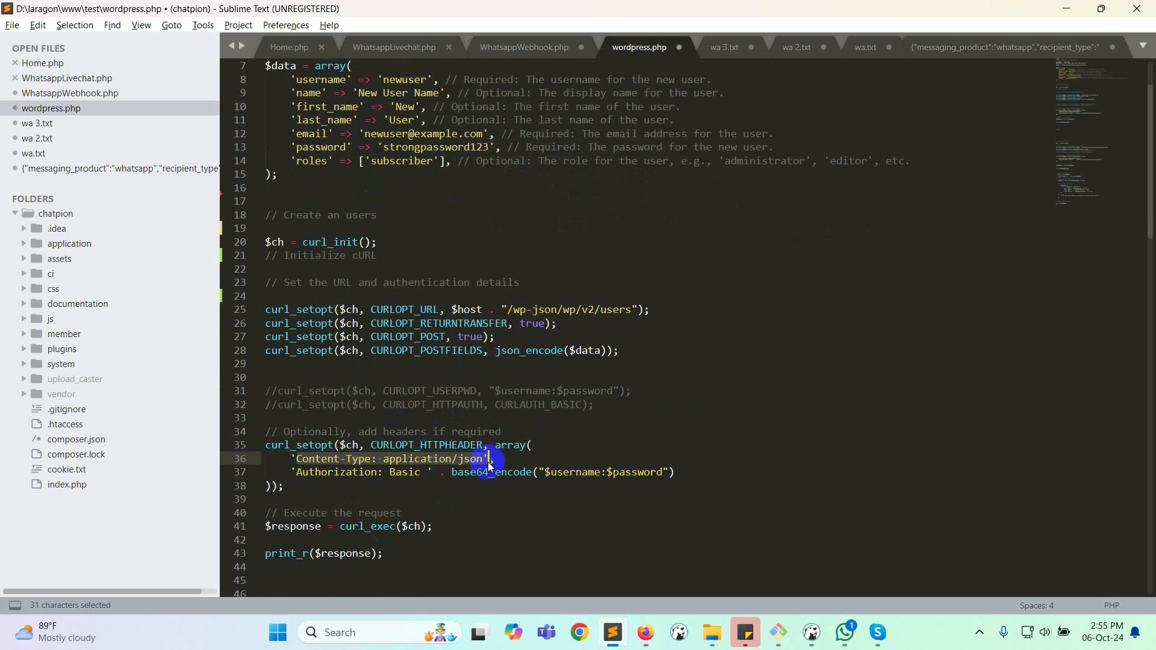
click(415, 489)
drag(295, 473, 395, 472)
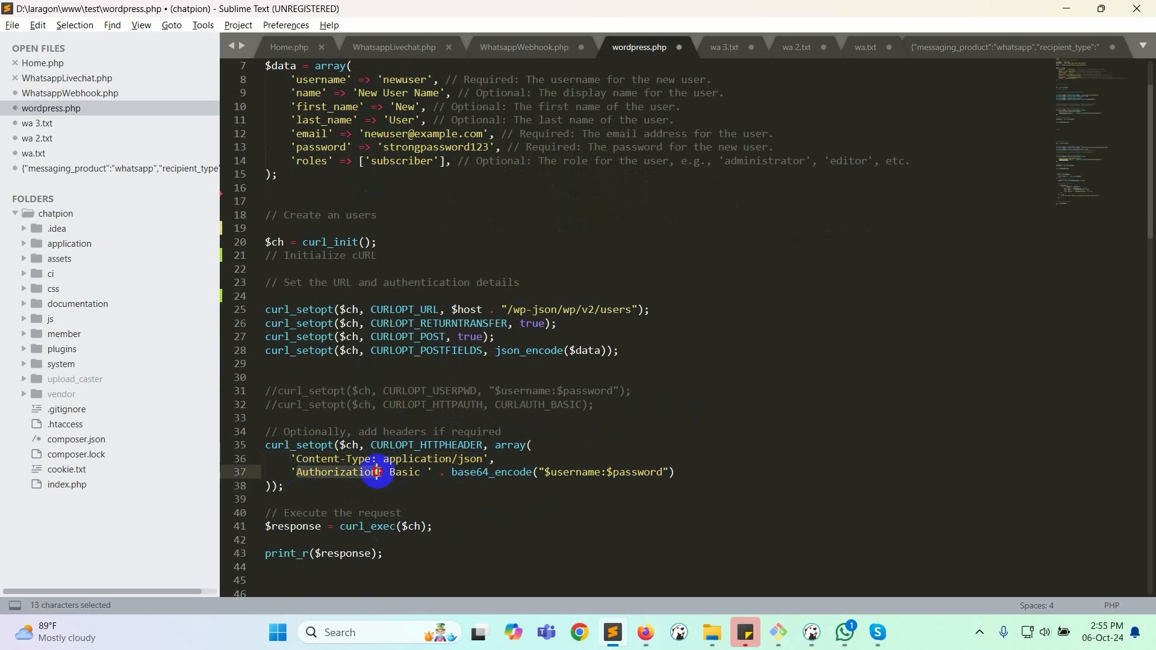
click(407, 472)
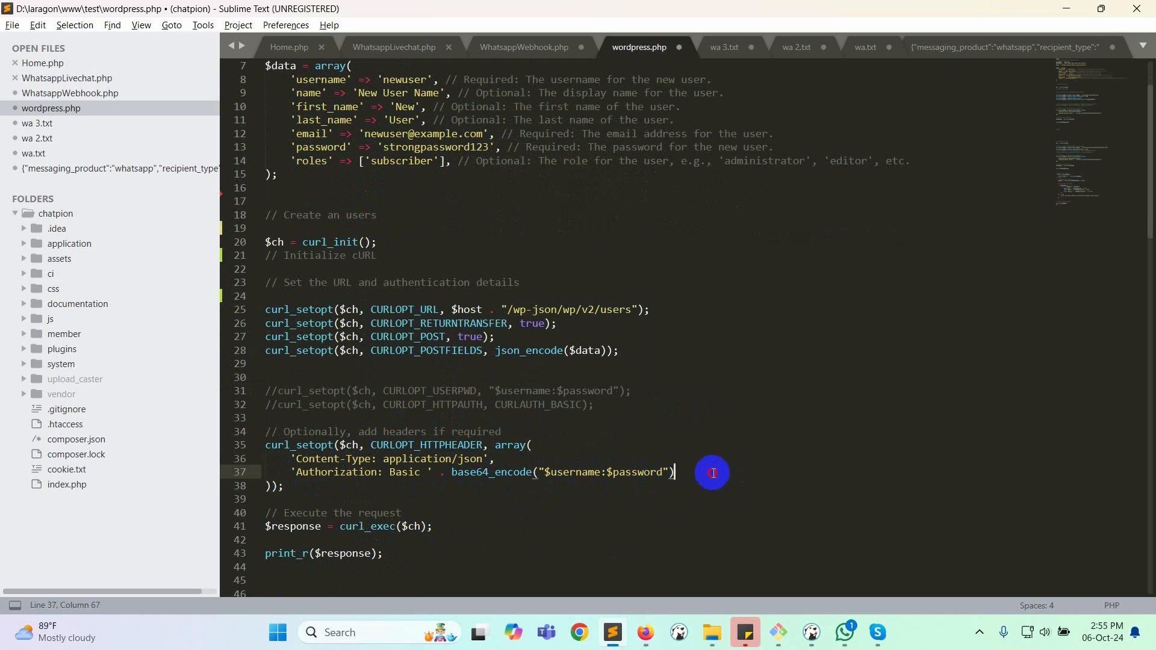
drag(710, 472, 277, 473)
click(773, 470)
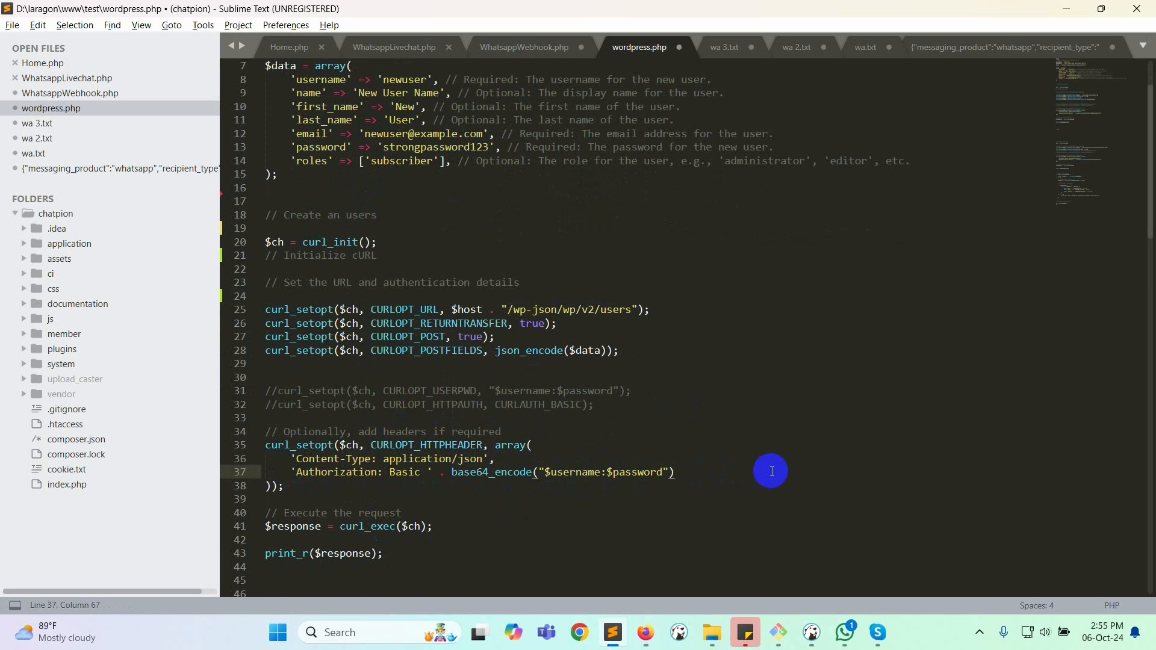
click(642, 631)
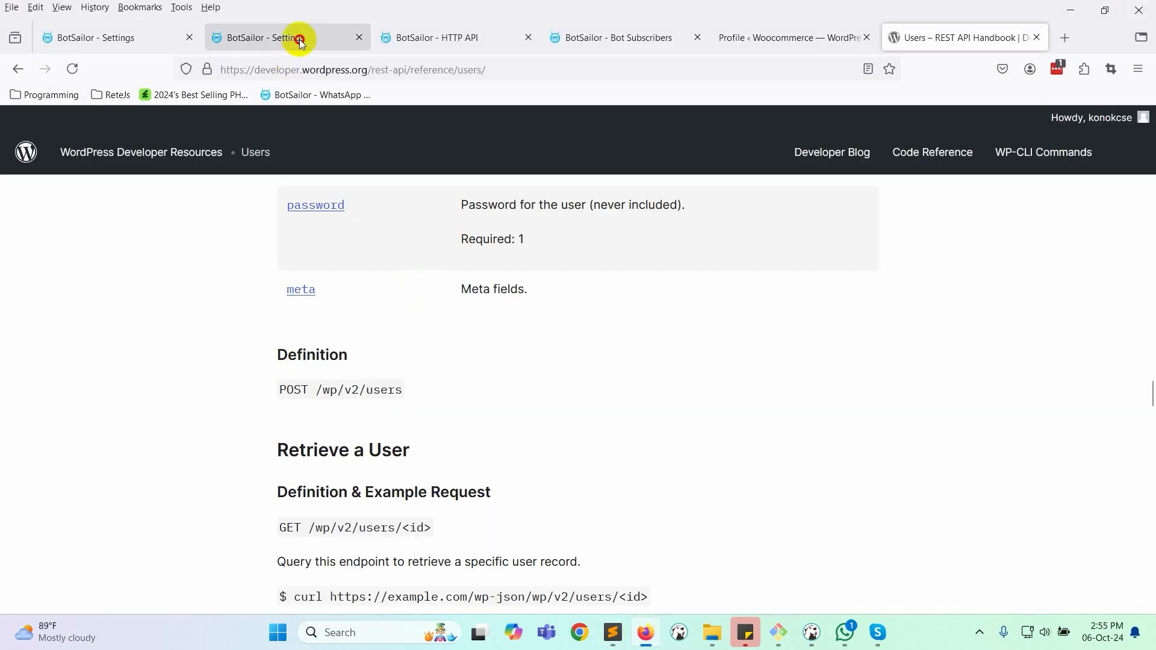
- Start a new WhatsApp HTTP API connection named 'WP user Create Demo'
click(297, 37)
click(534, 395)
scroll(405, 468, down, 3)
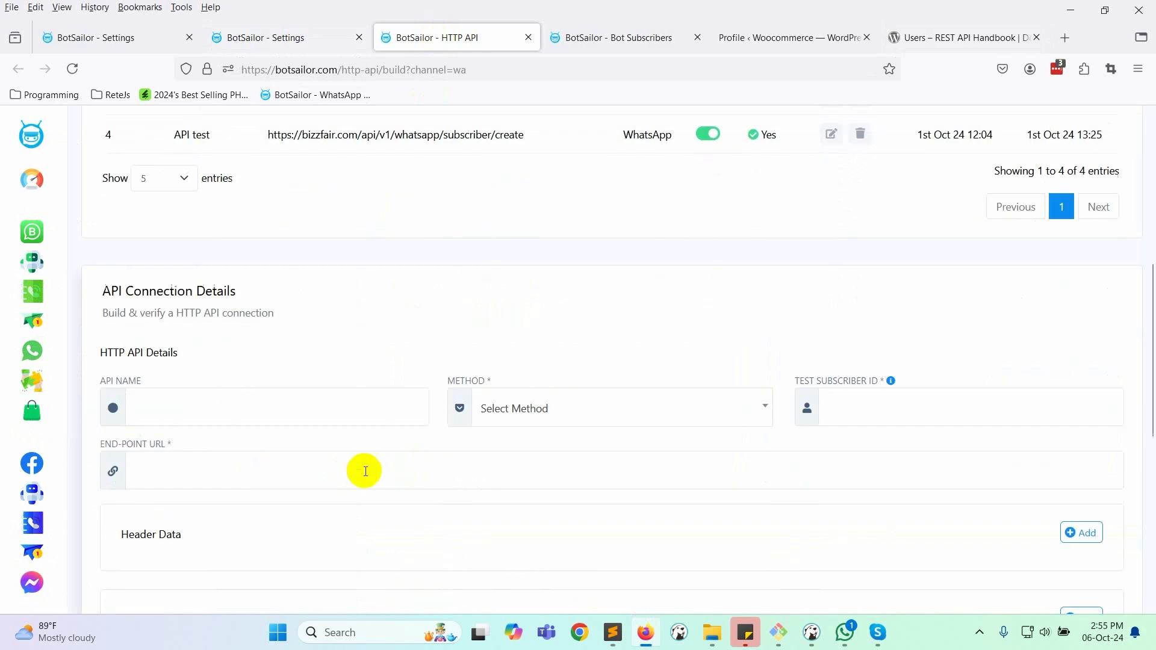
click(234, 403)
scroll(301, 359, down, 1)
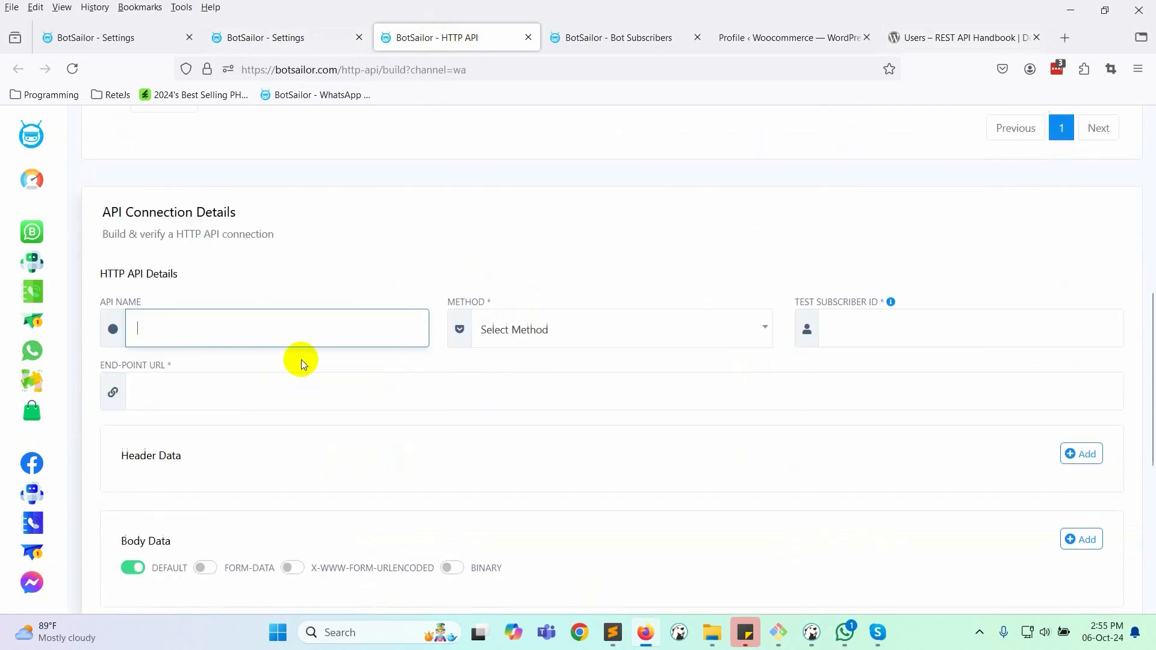
text(WP user Create Demo)
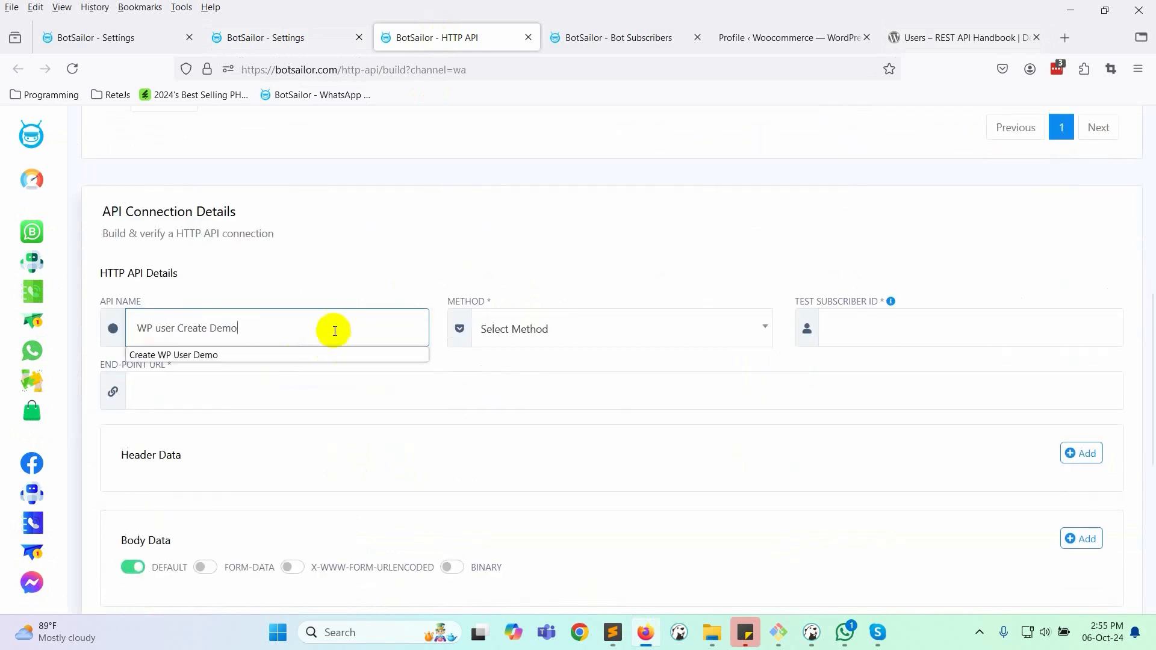
scroll(422, 301, down, 1)
- Set the request method to POST and begin filling the Test Subscriber ID
click(545, 253)
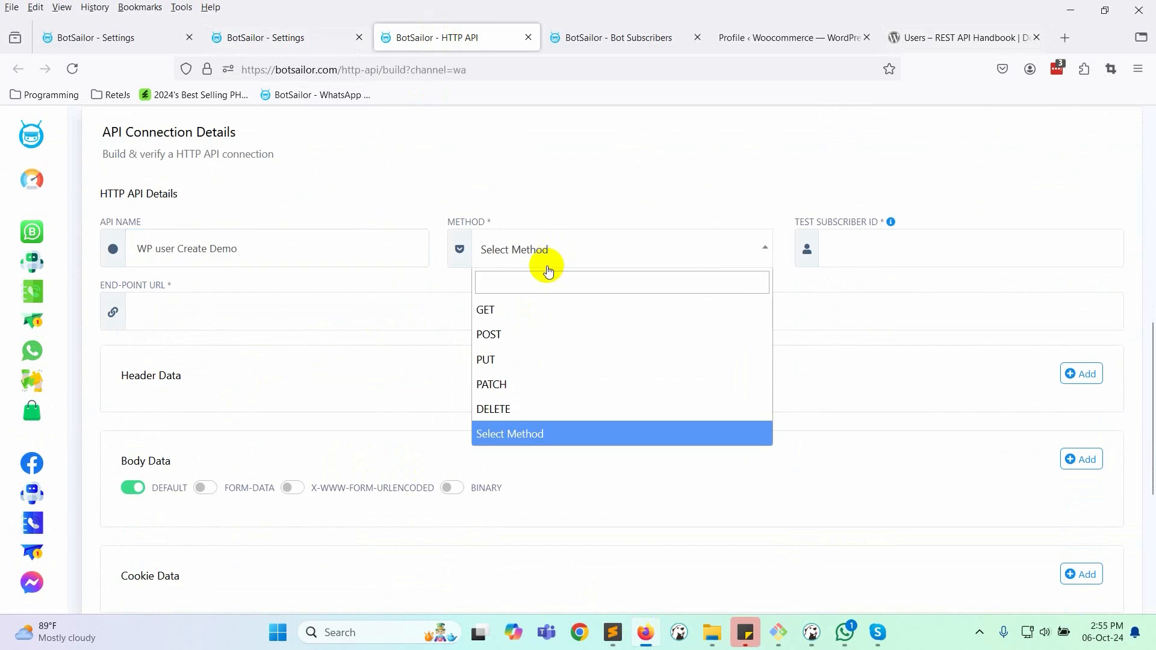
click(516, 334)
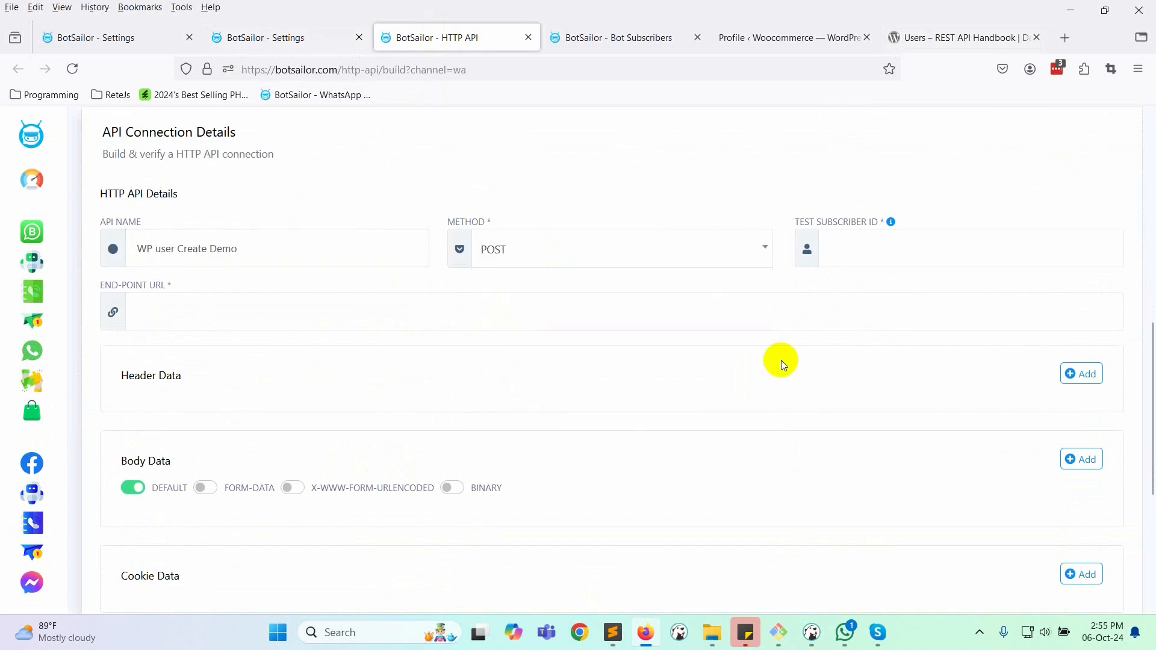
click(852, 250)
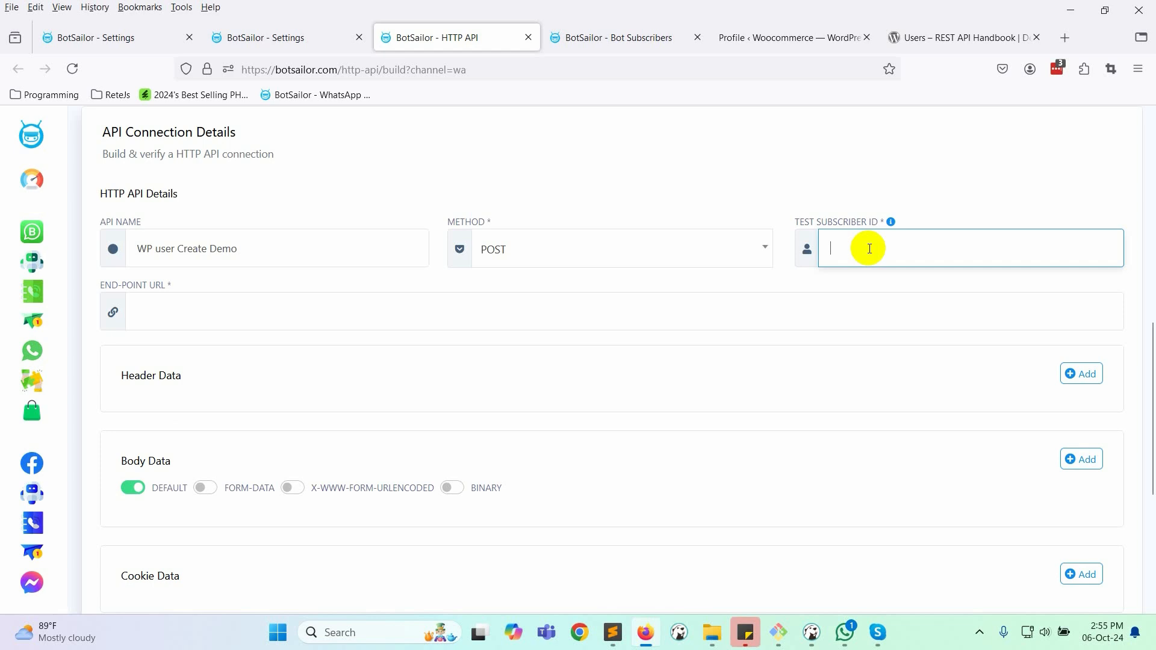
scroll(869, 248, down, 1)
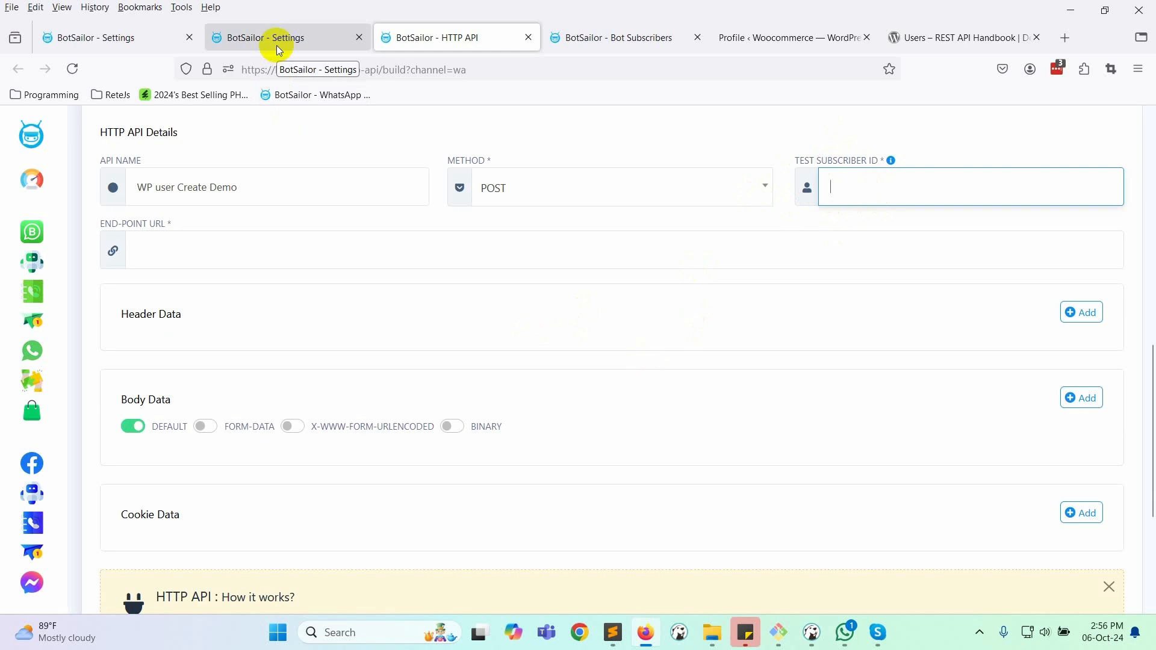
click(572, 39)
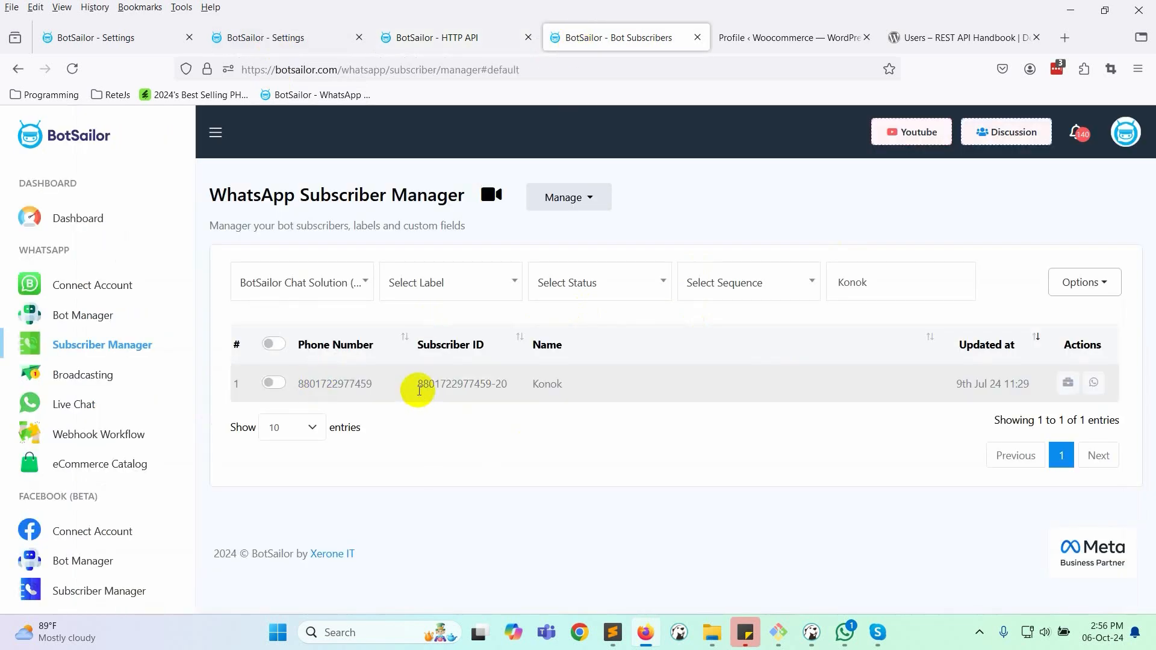
- Copy the subscriber's ID and check their custom fields, including the email field
drag(443, 384, 508, 384)
right_click(452, 389)
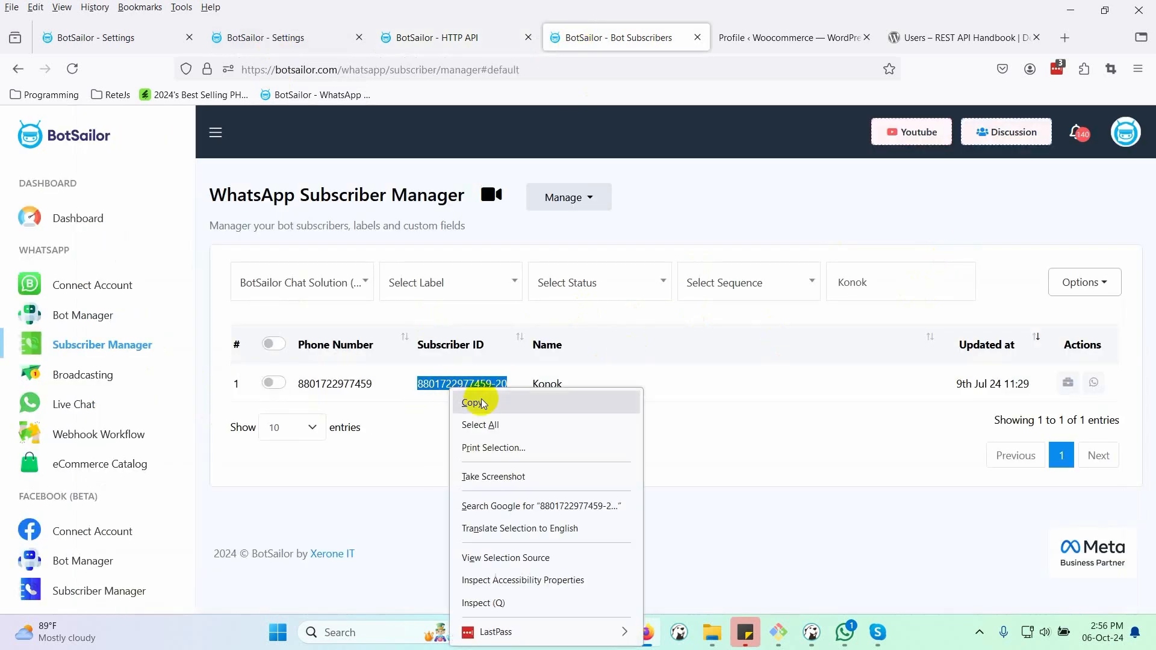
click(494, 408)
click(1069, 383)
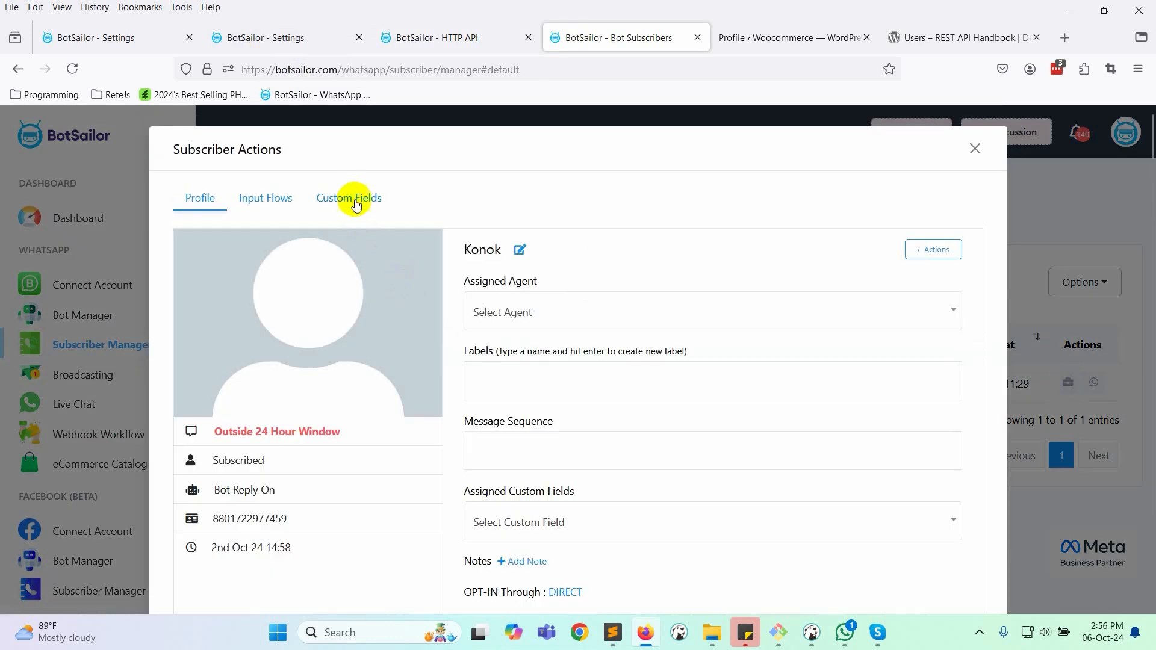
click(355, 201)
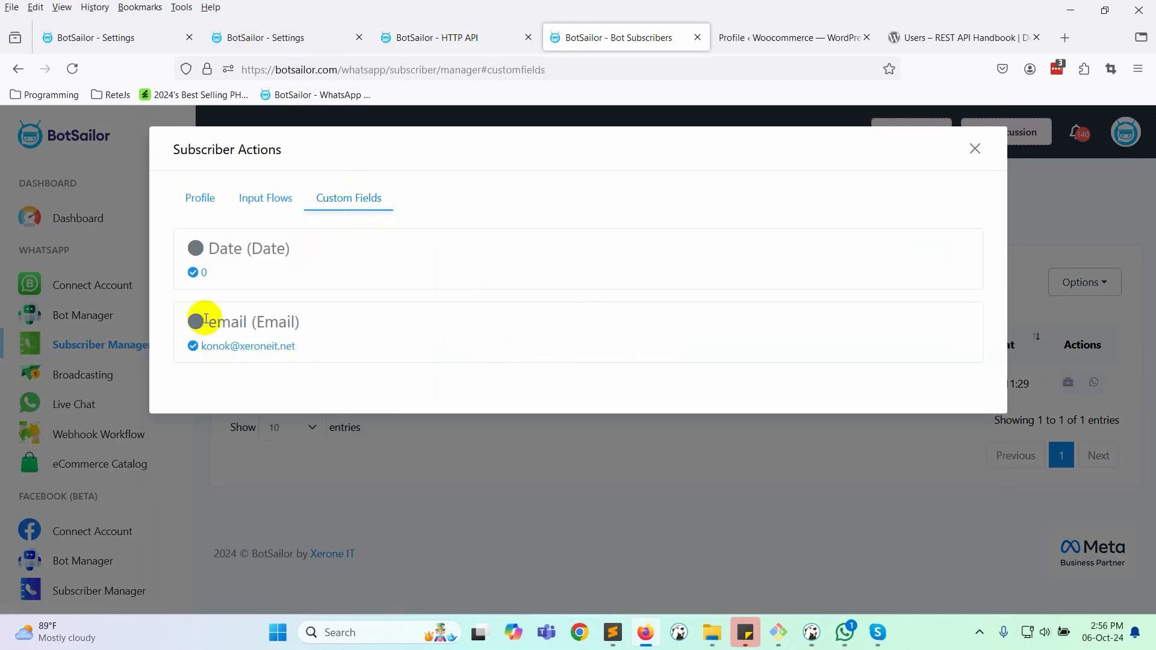
drag(208, 329, 184, 354)
click(286, 369)
click(426, 364)
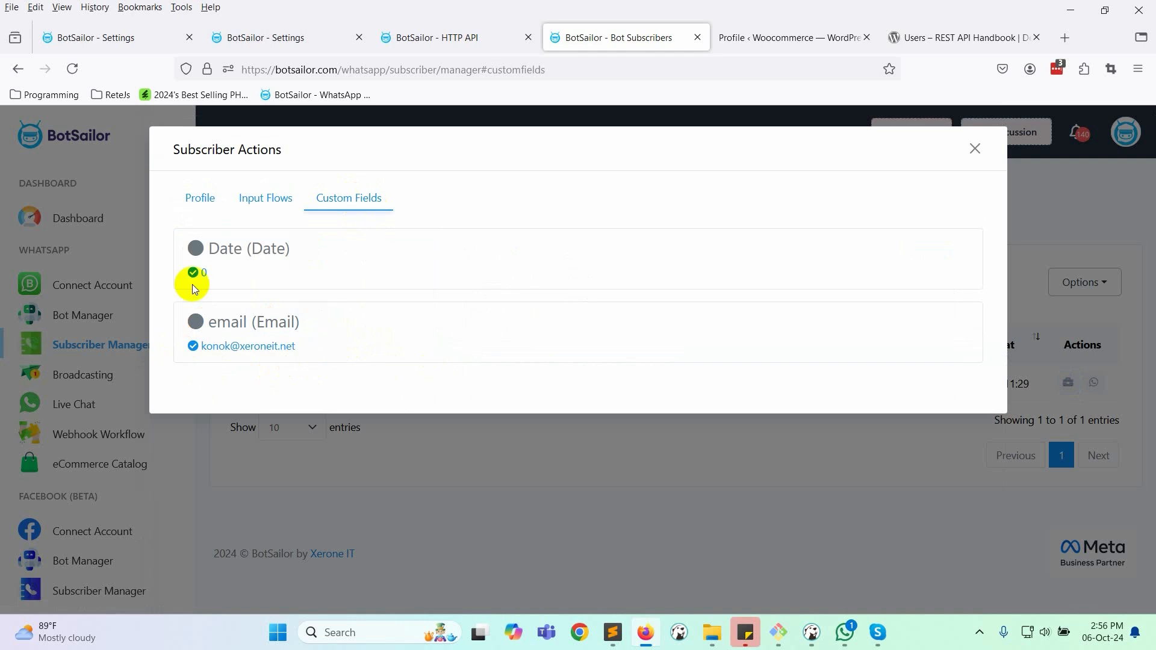
click(265, 198)
click(344, 195)
- Paste the copied subscriber ID into the HTTP API form's Test Subscriber ID
click(462, 37)
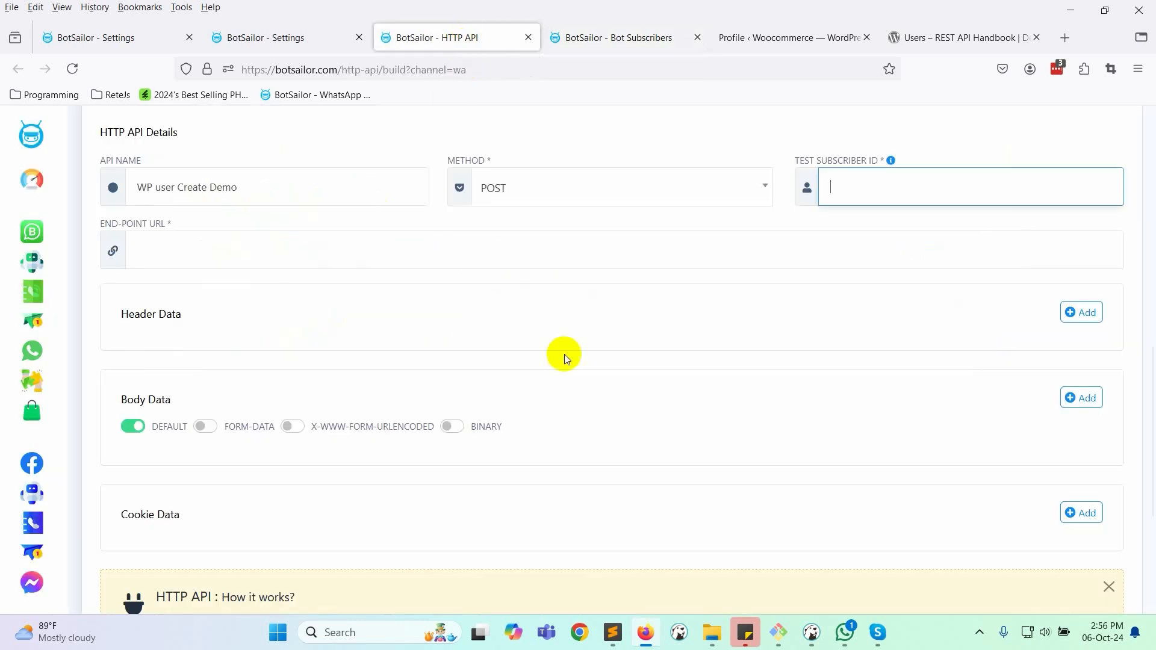
scroll(689, 411, up, 2)
click(819, 276)
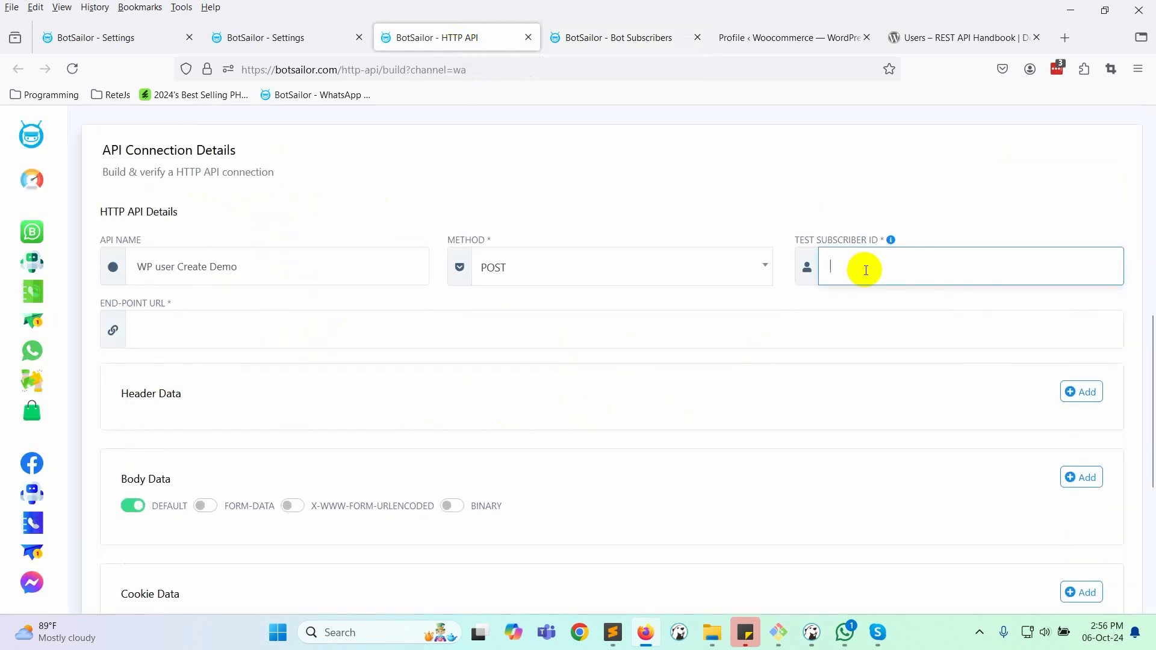
click(965, 263)
click(286, 339)
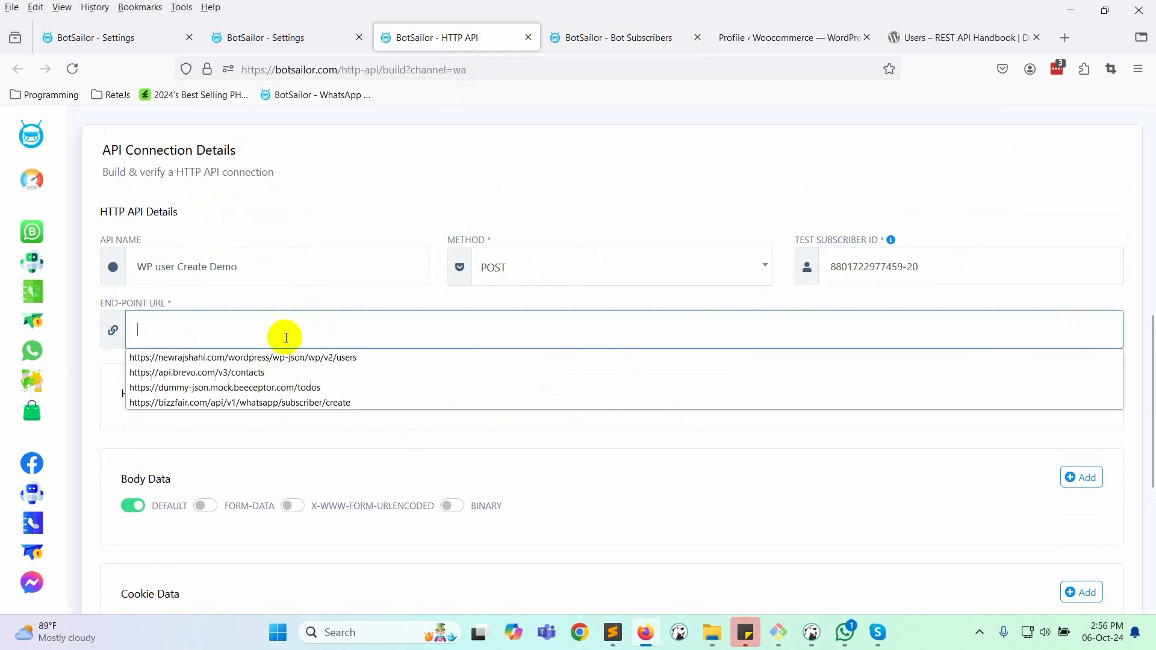
click(613, 632)
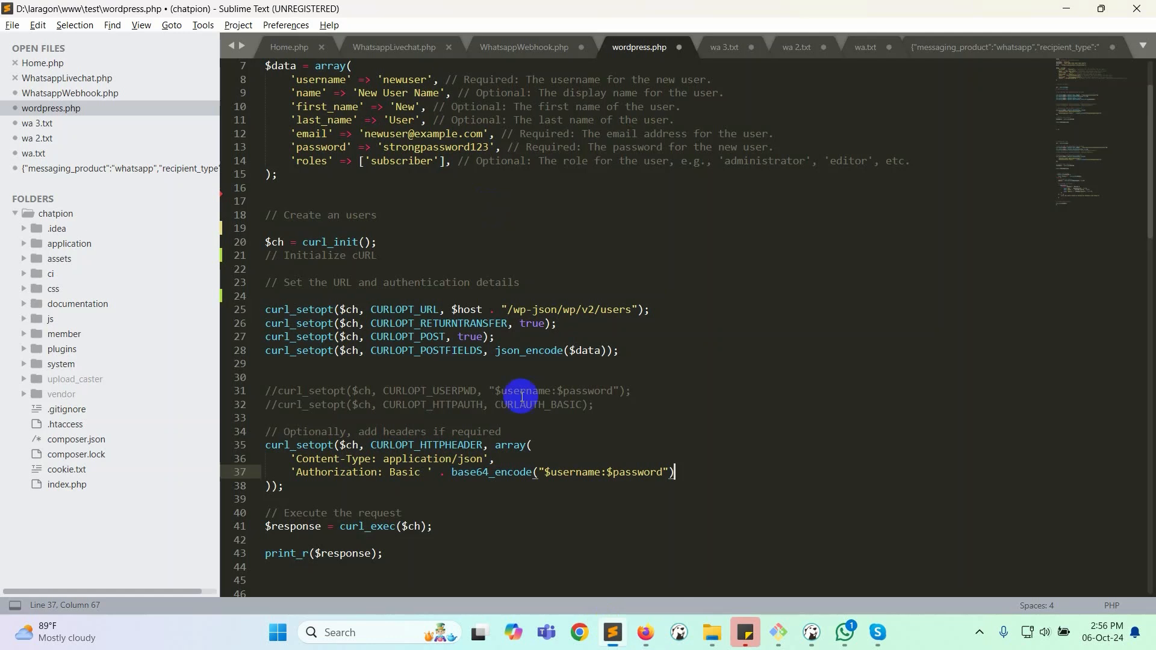
drag(319, 120, 524, 121)
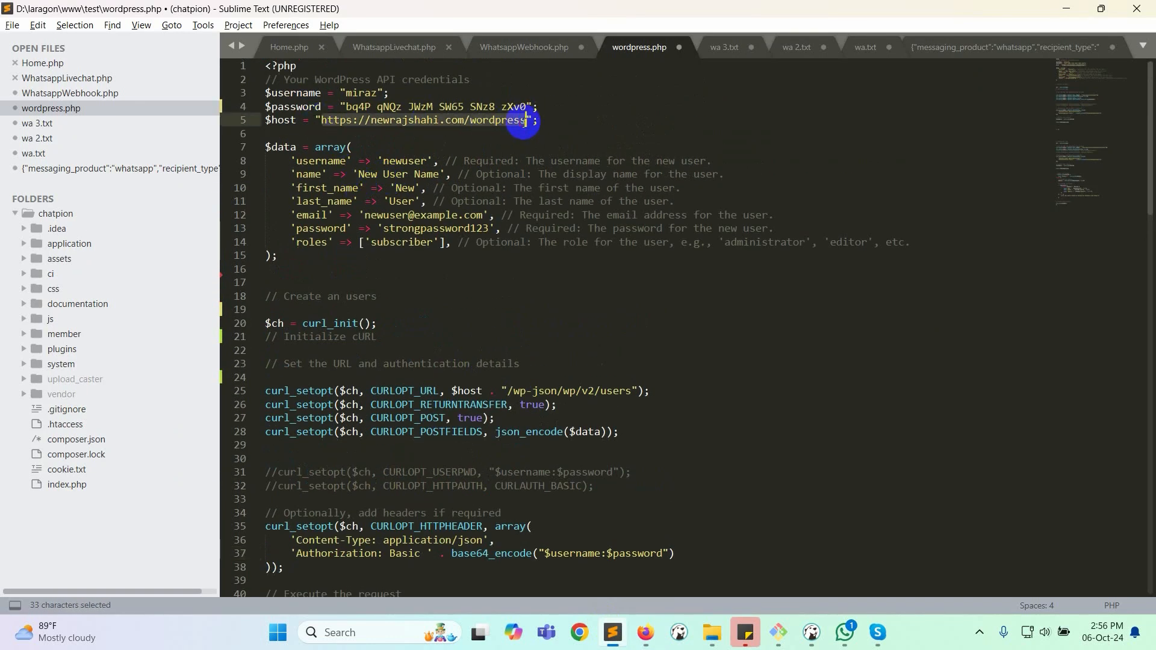
key(ctrl+c)
key(alt+Tab)
click(250, 336)
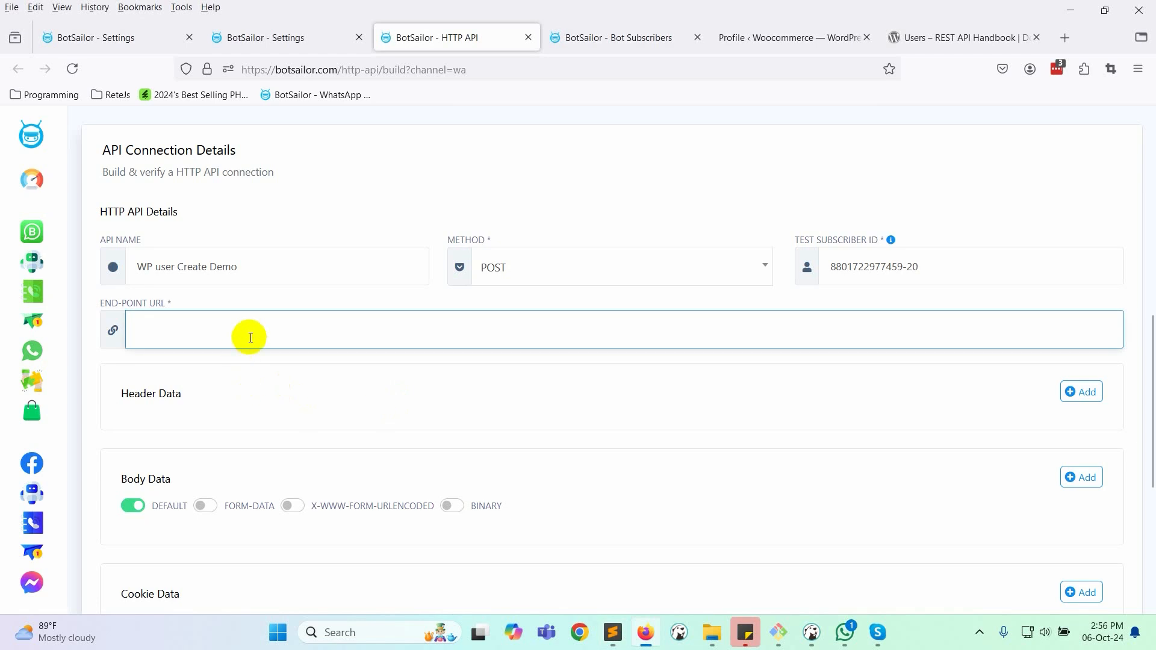
key(ctrl+v)
- Append /wp-json/wp/v2/users to the endpoint URL and add an empty header row
key(alt+Tab)
drag(507, 390, 599, 391)
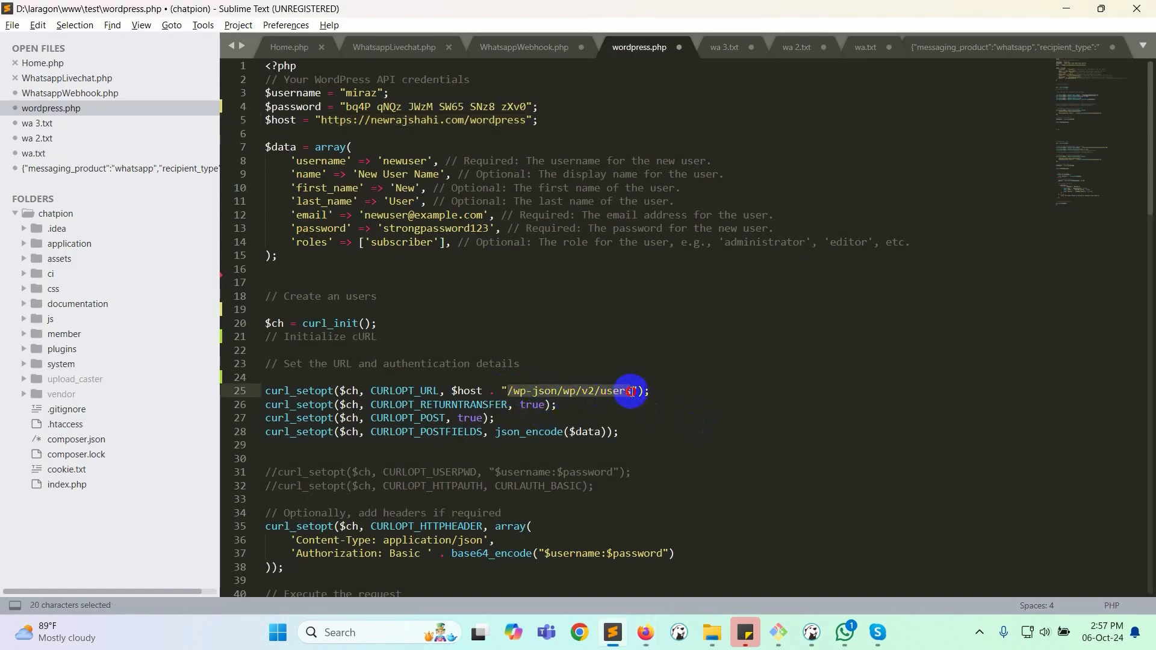
key(alt+Tab)
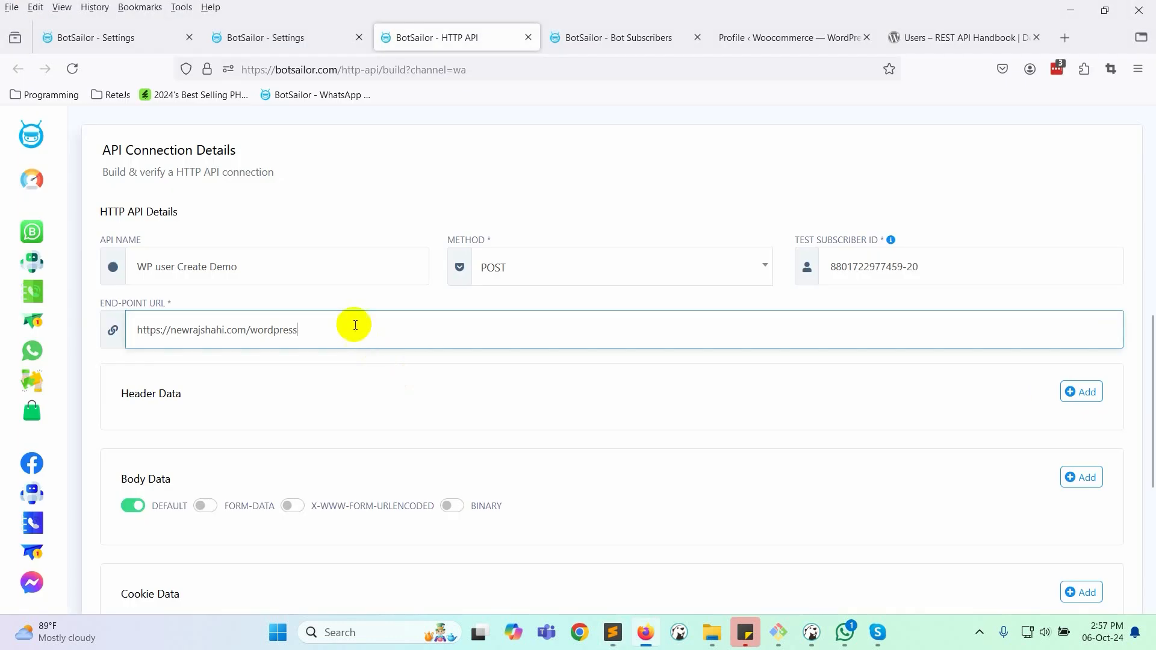
click(352, 333)
key(ctrl+v)
click(546, 398)
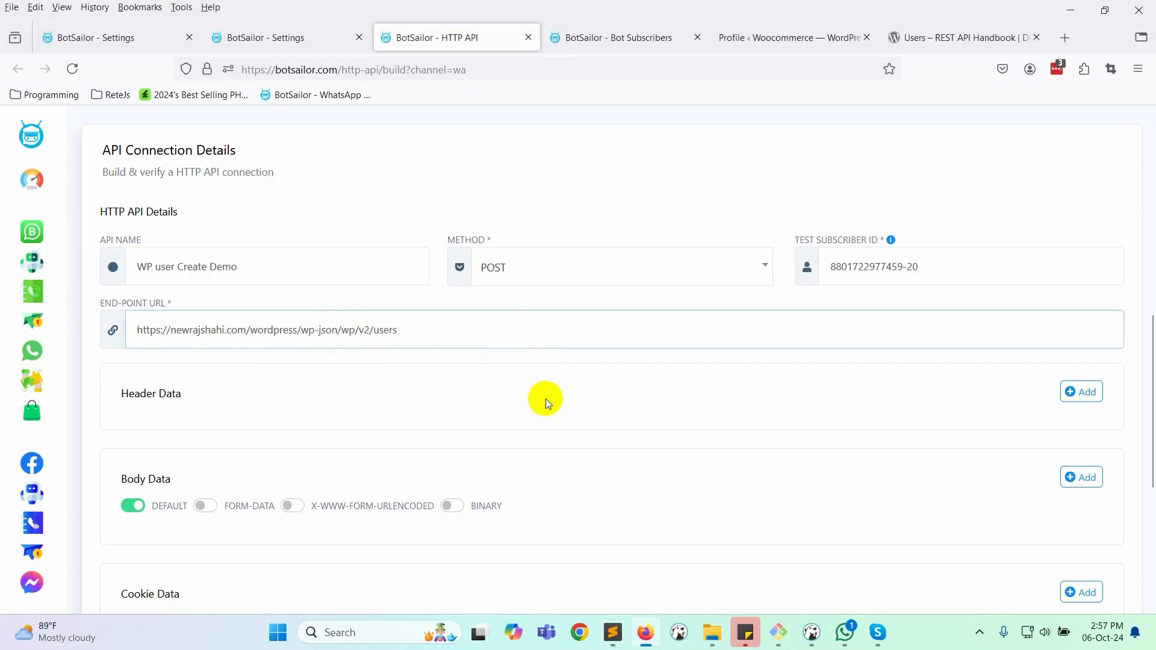
scroll(422, 385, down, 1)
click(1073, 319)
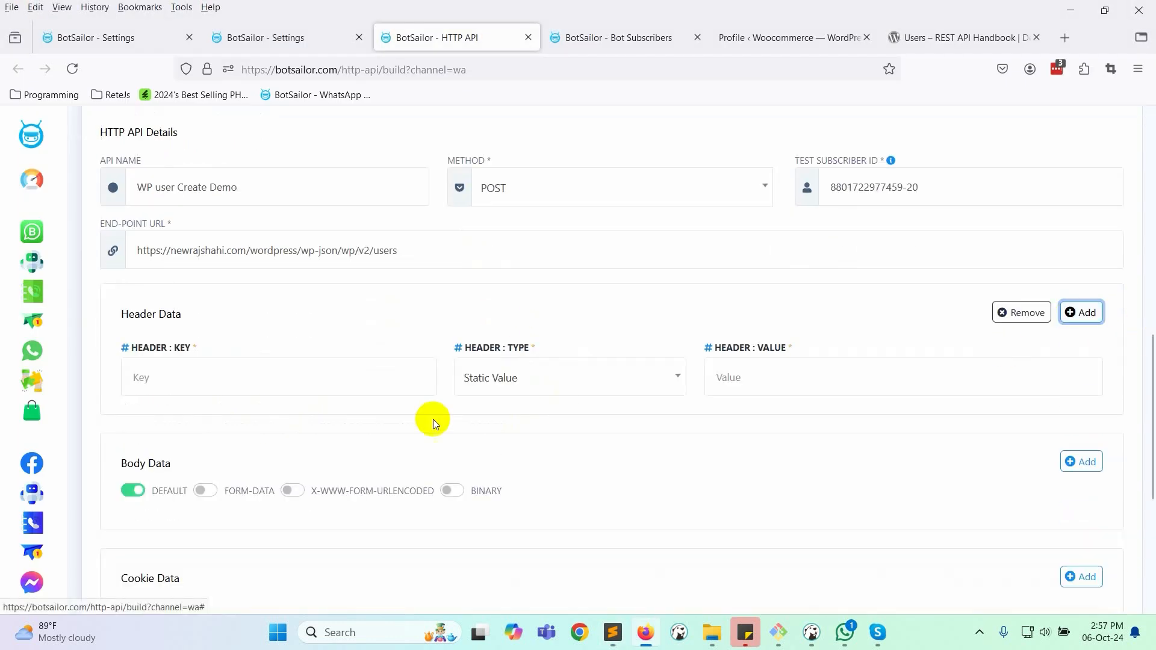
- Add a static Content-Type header with value application/json, copied from wordpress.php
key(alt+Tab)
scroll(349, 415, down, 5)
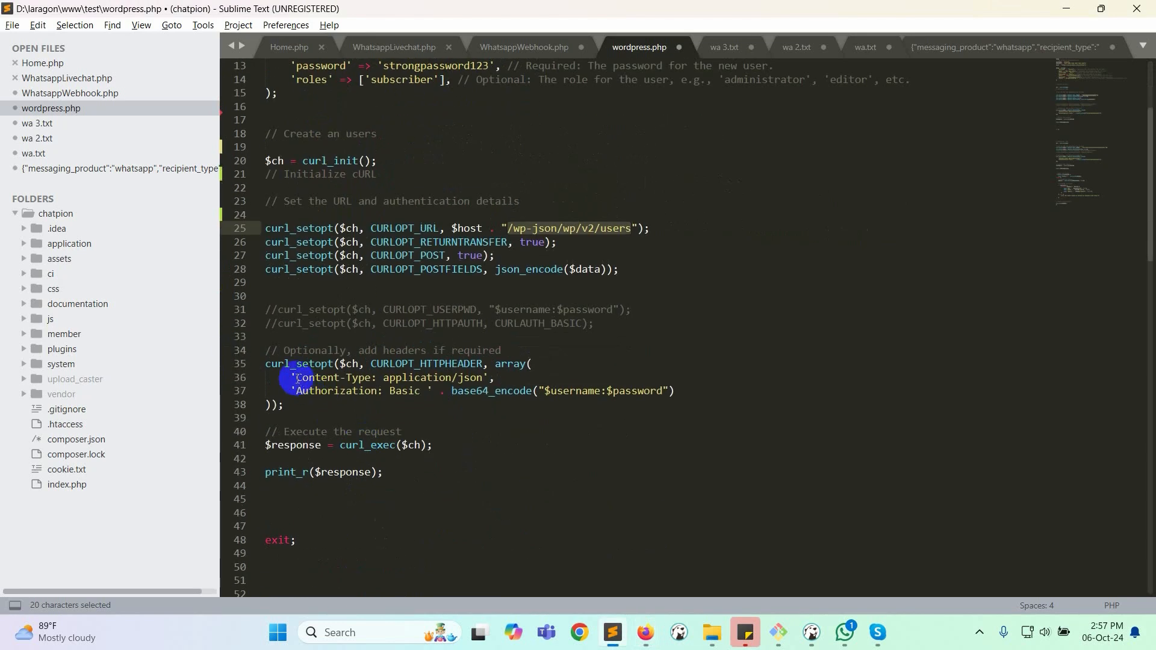
drag(296, 378, 366, 377)
key(ctrl+c)
key(alt+Tab)
click(222, 376)
key(ctrl+v)
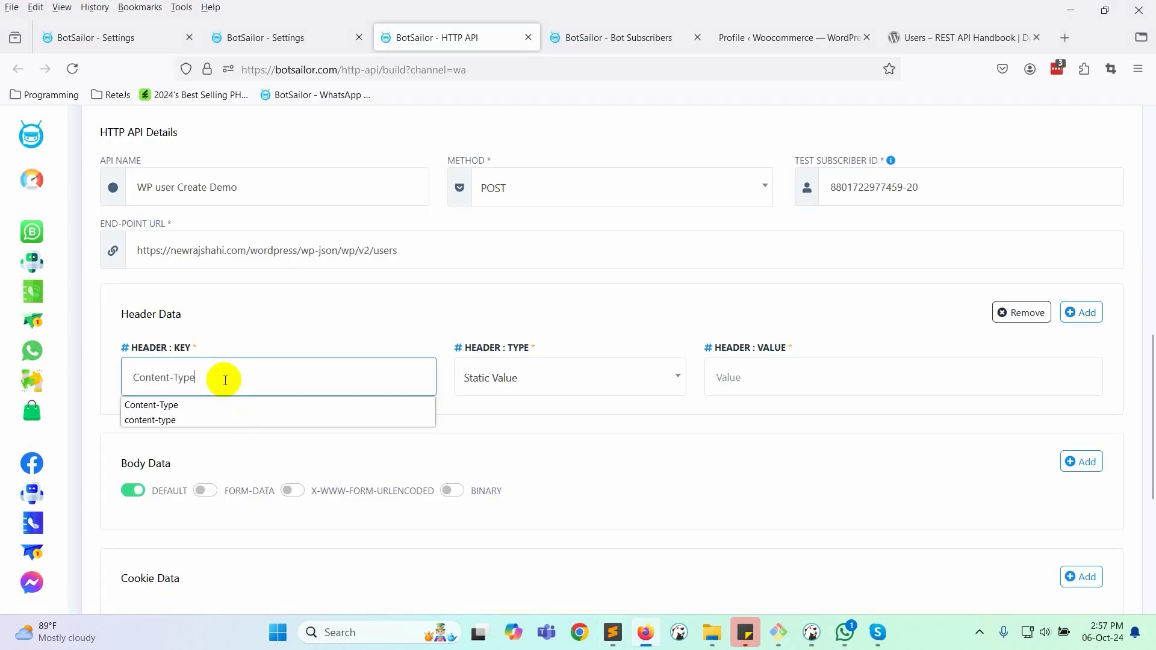
click(491, 379)
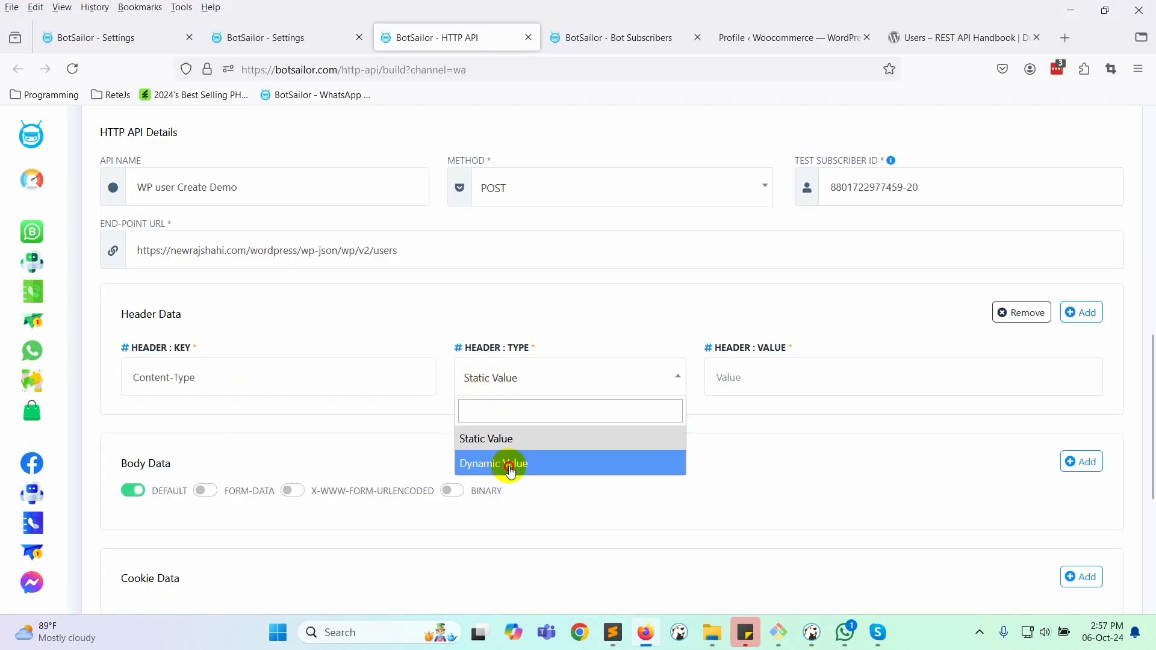
click(522, 440)
key(alt+Tab)
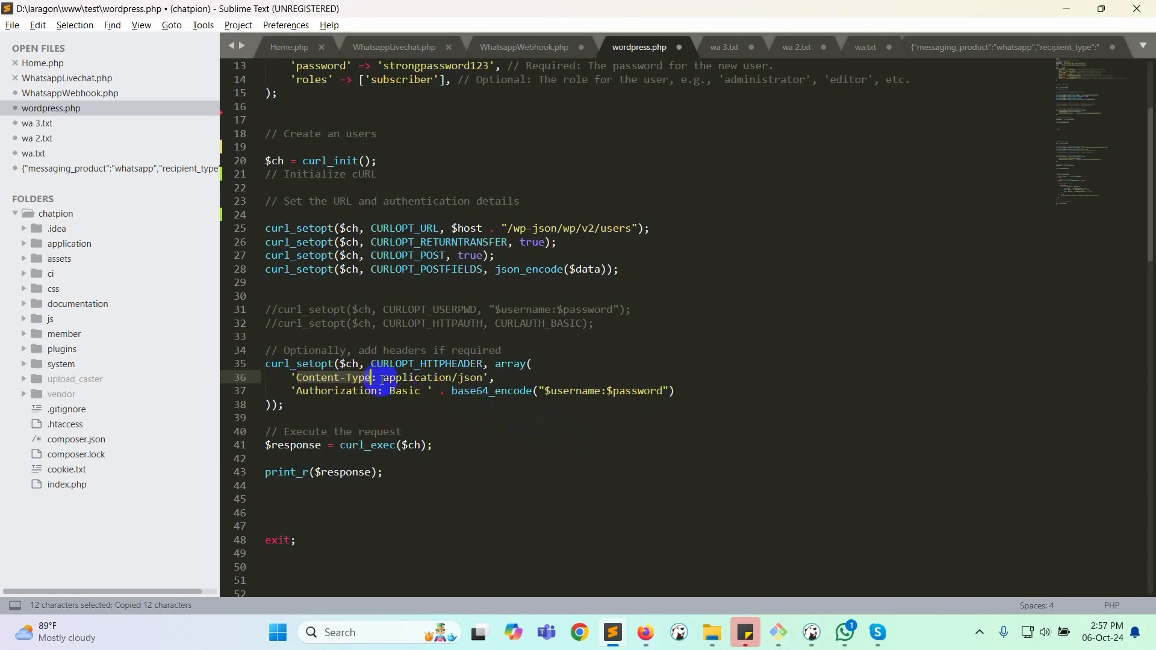
drag(383, 379, 466, 380)
key(ctrl+c)
key(alt+Tab)
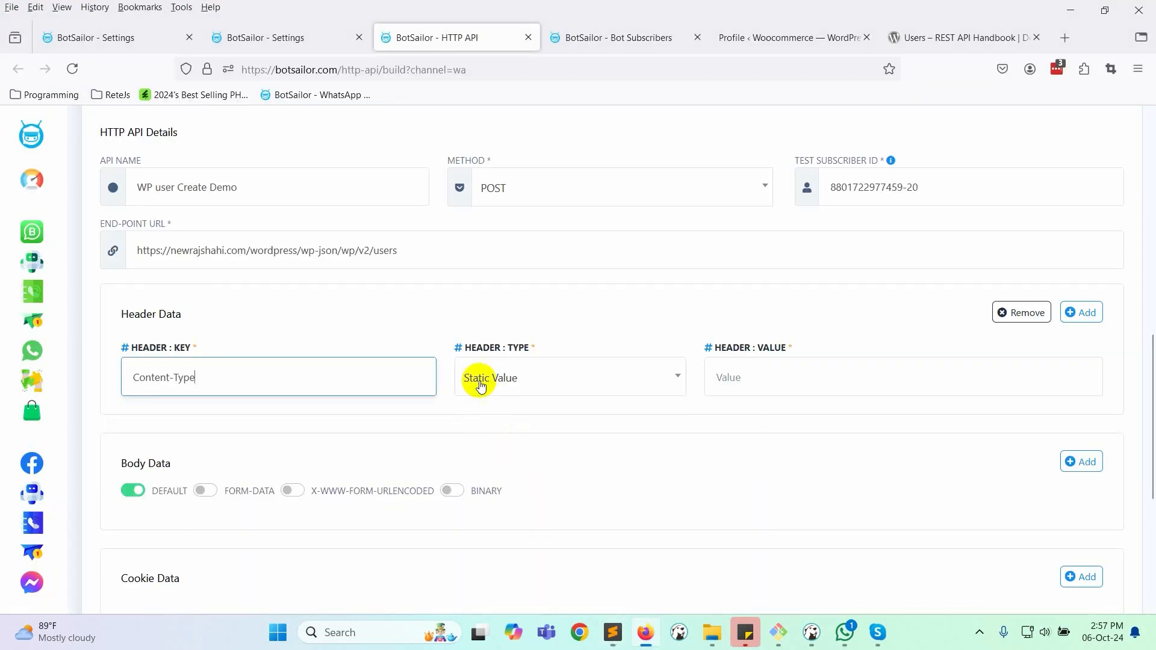
click(766, 386)
key(ctrl+v)
- Add a second header, Authorization, with its value started as Basic
click(1084, 313)
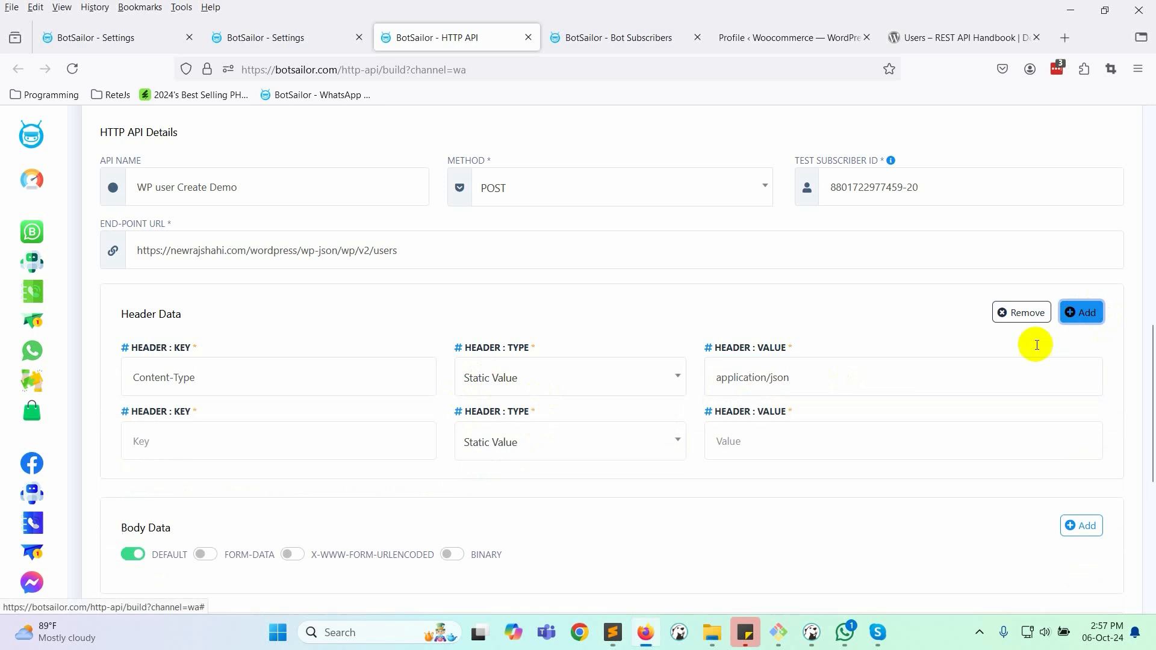
key(alt+Tab)
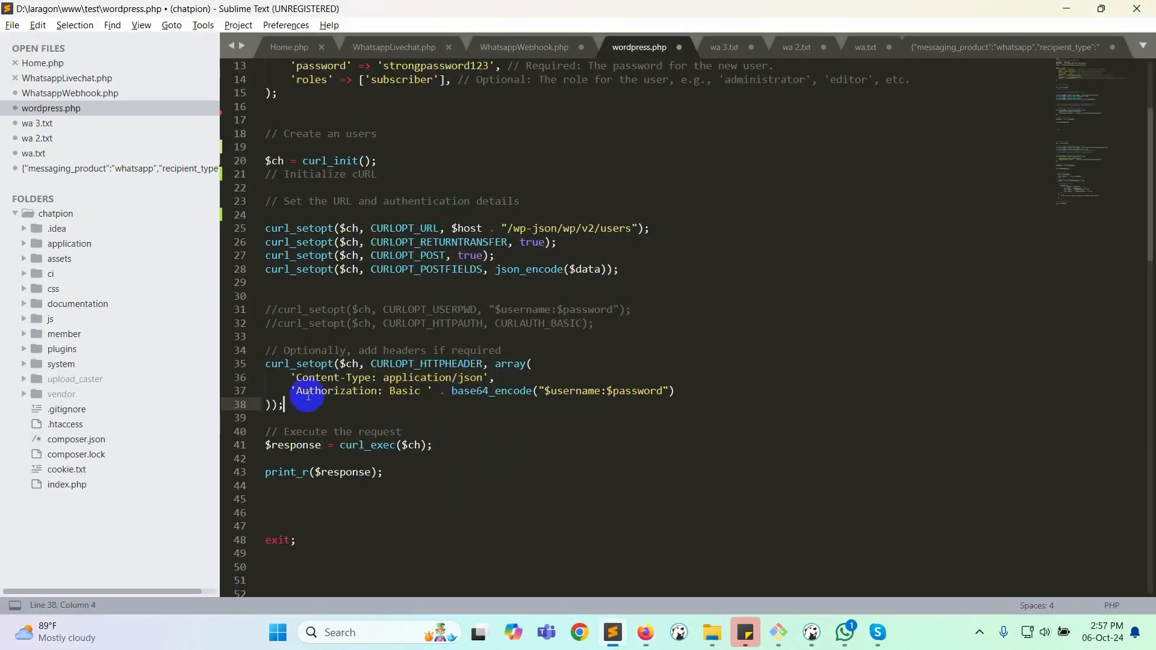
drag(295, 391, 401, 391)
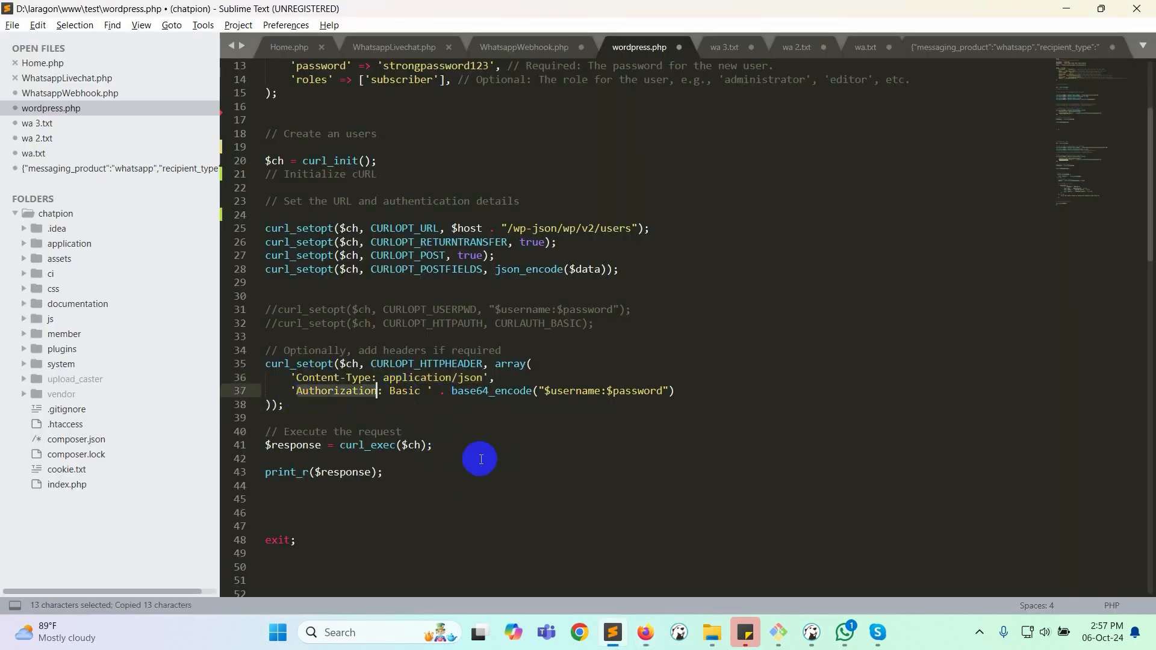
key(ctrl+c)
key(alt+Tab)
click(218, 445)
key(ctrl+v)
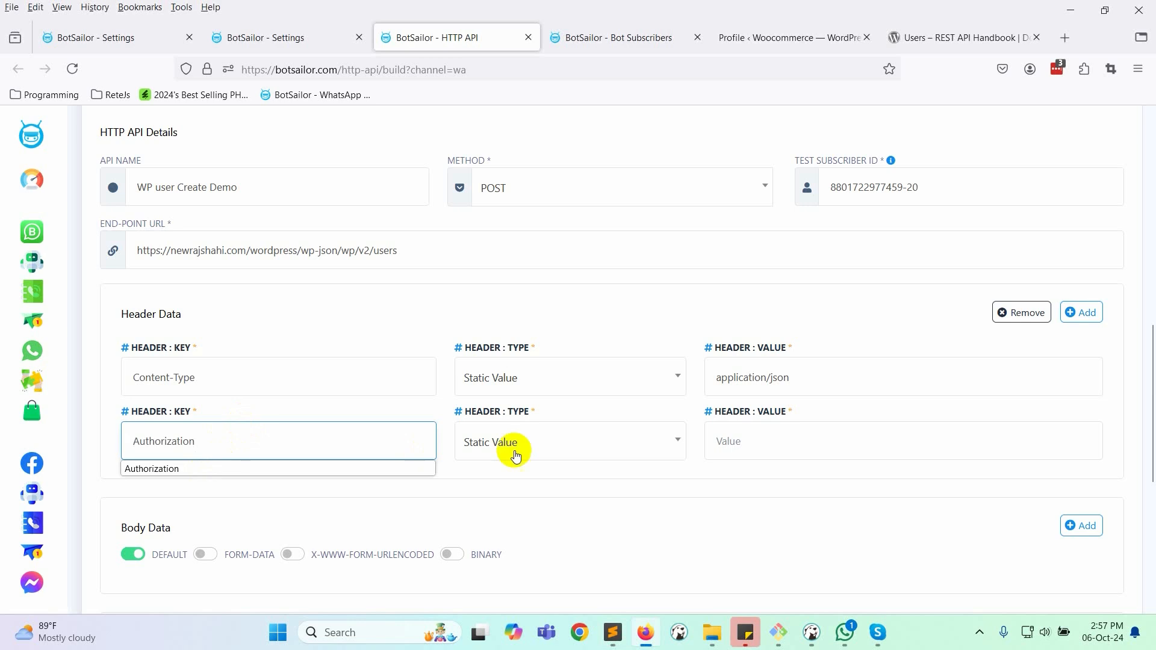
key(alt+Tab)
click(478, 408)
click(408, 392)
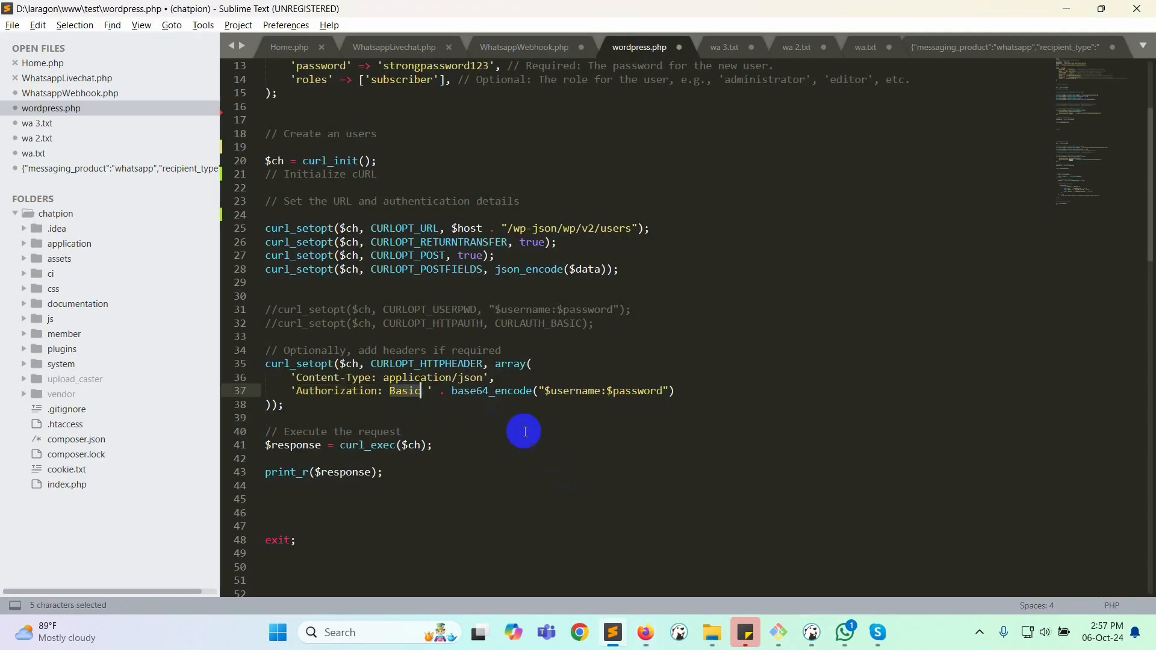
key(ctrl+c)
key(alt+Tab)
click(719, 442)
key(ctrl+v)
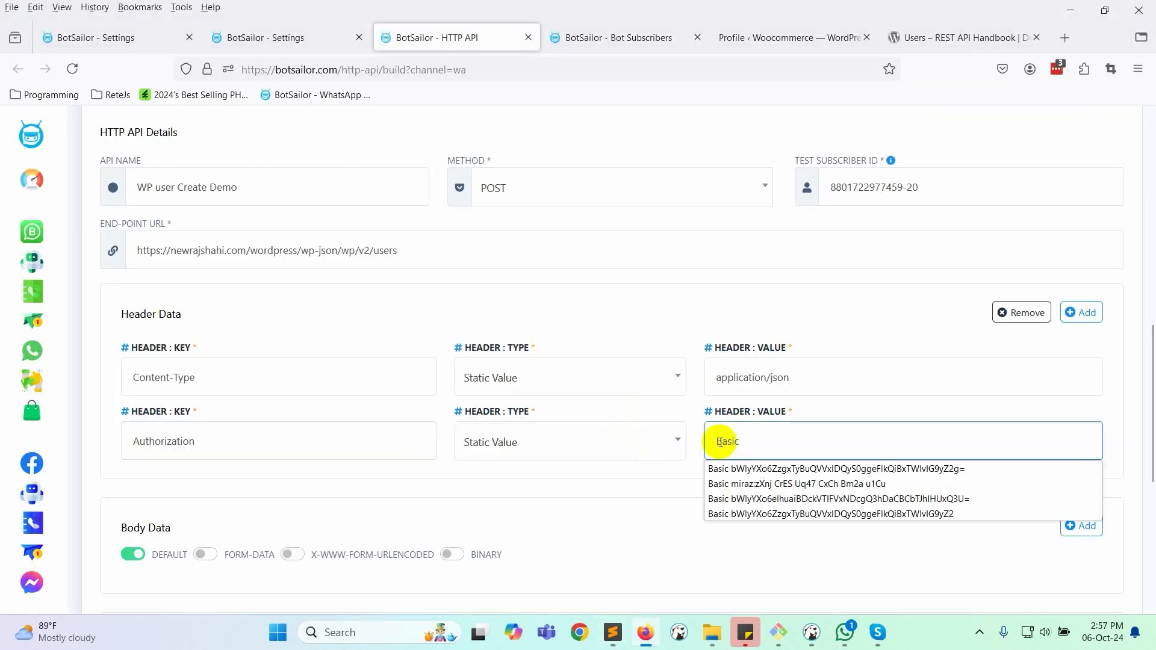
key(alt+Tab)
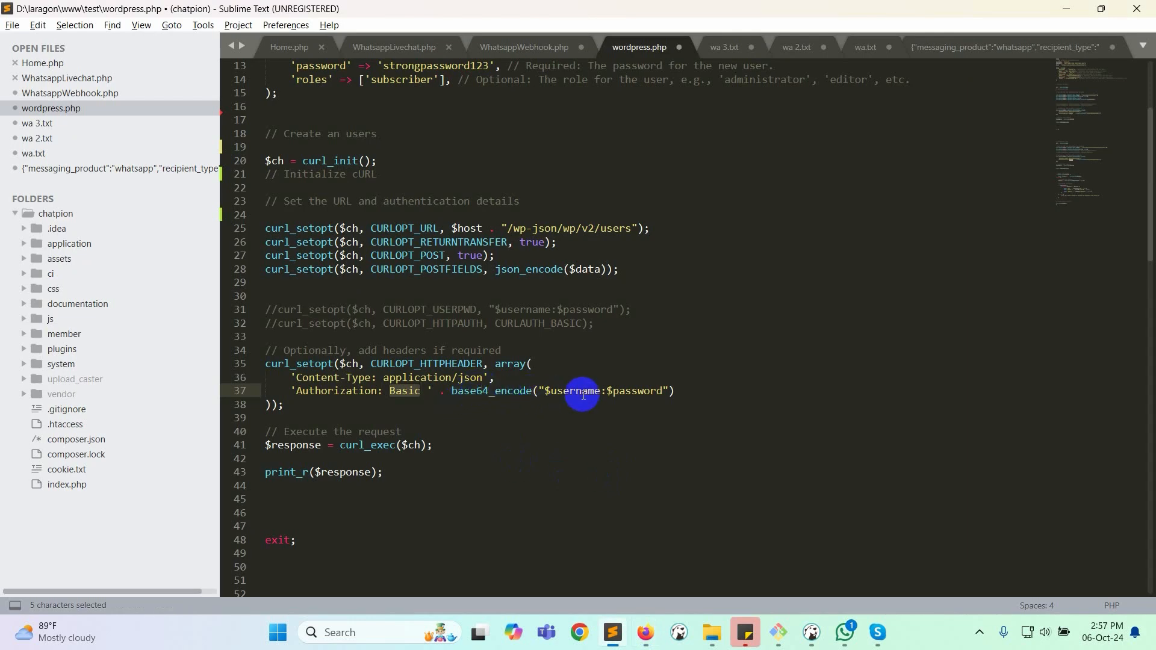
key(alt+Tab)
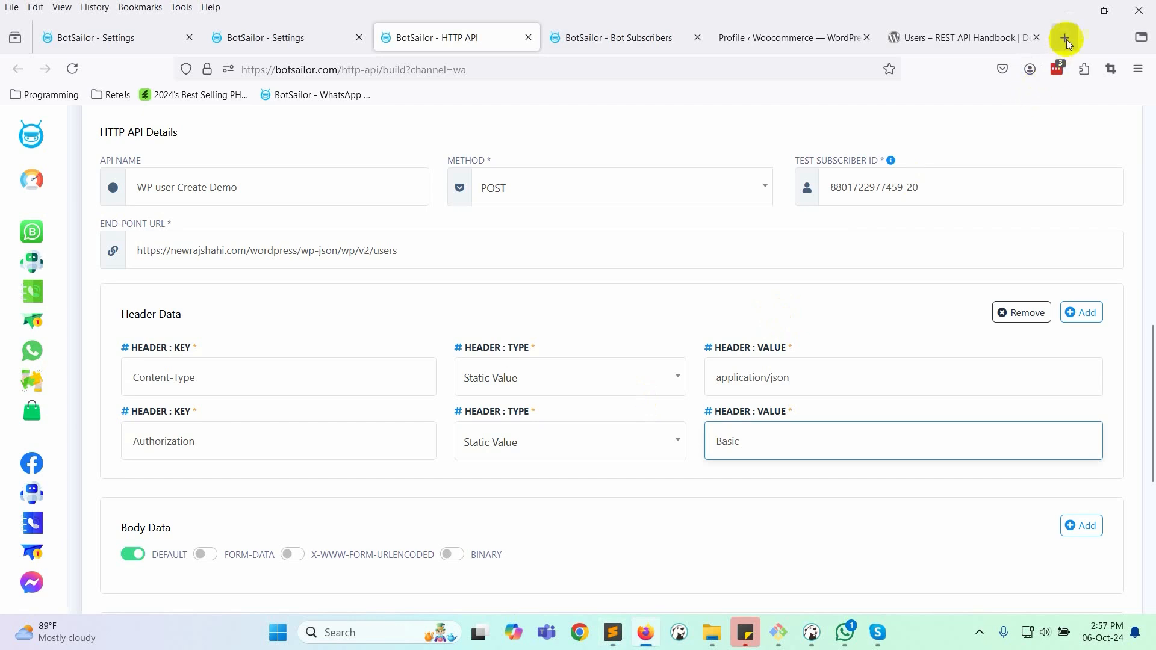
- Search the web for a Base64 encoder and open base64encode.org in a new tab
click(1066, 39)
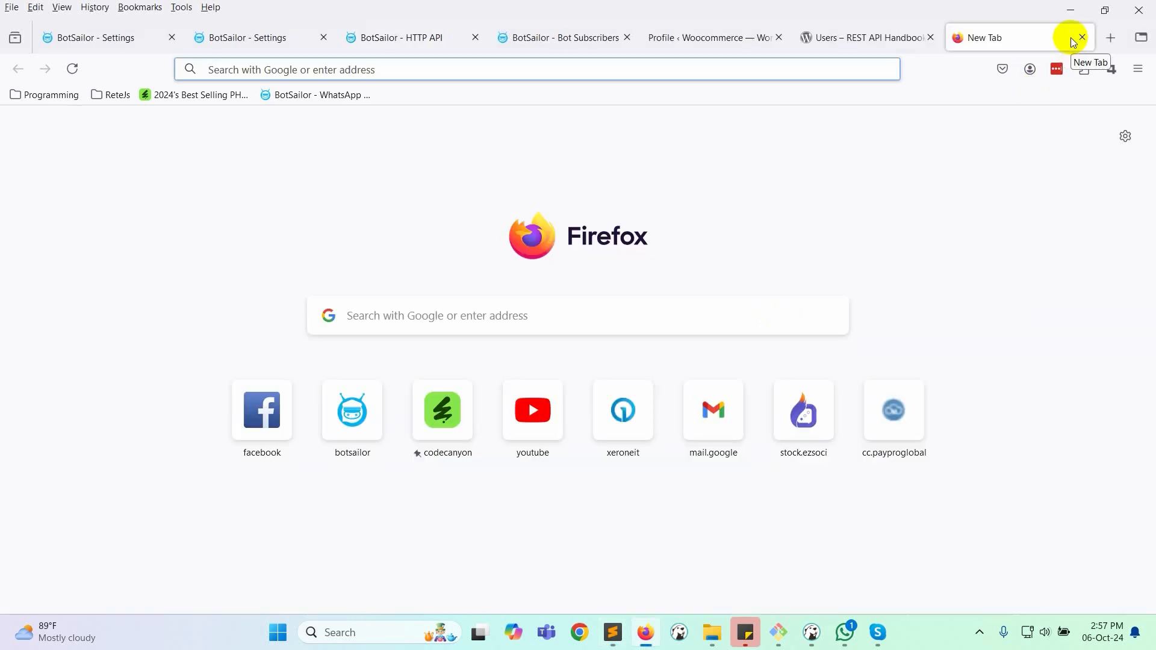
text(base 6)
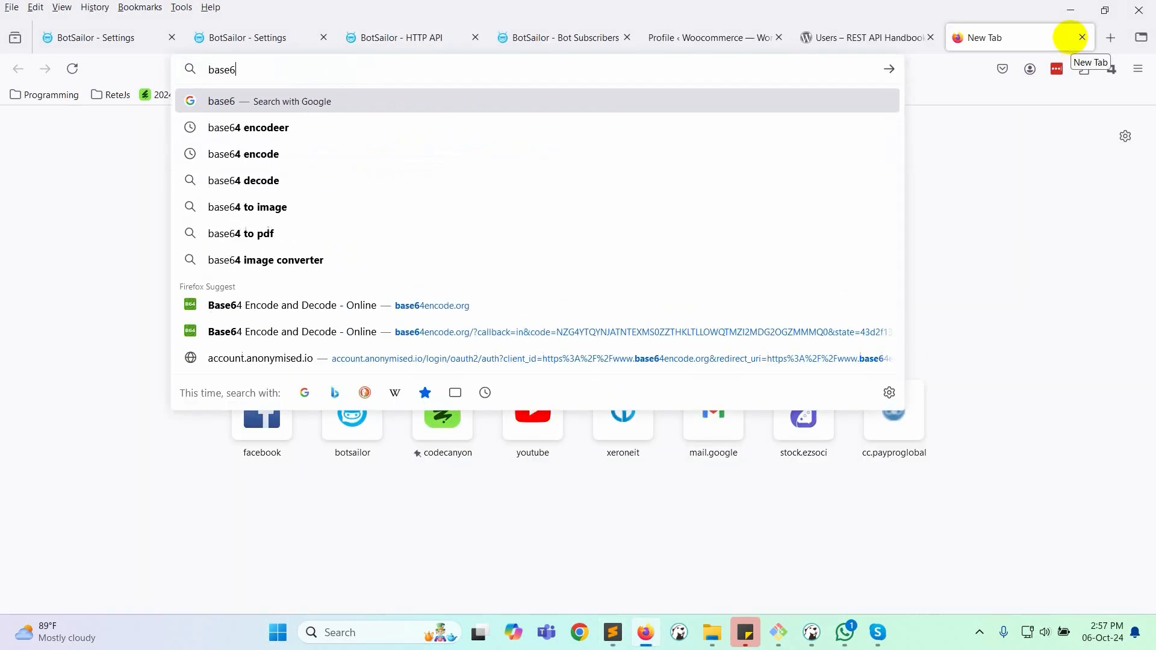
text(4 encoder)
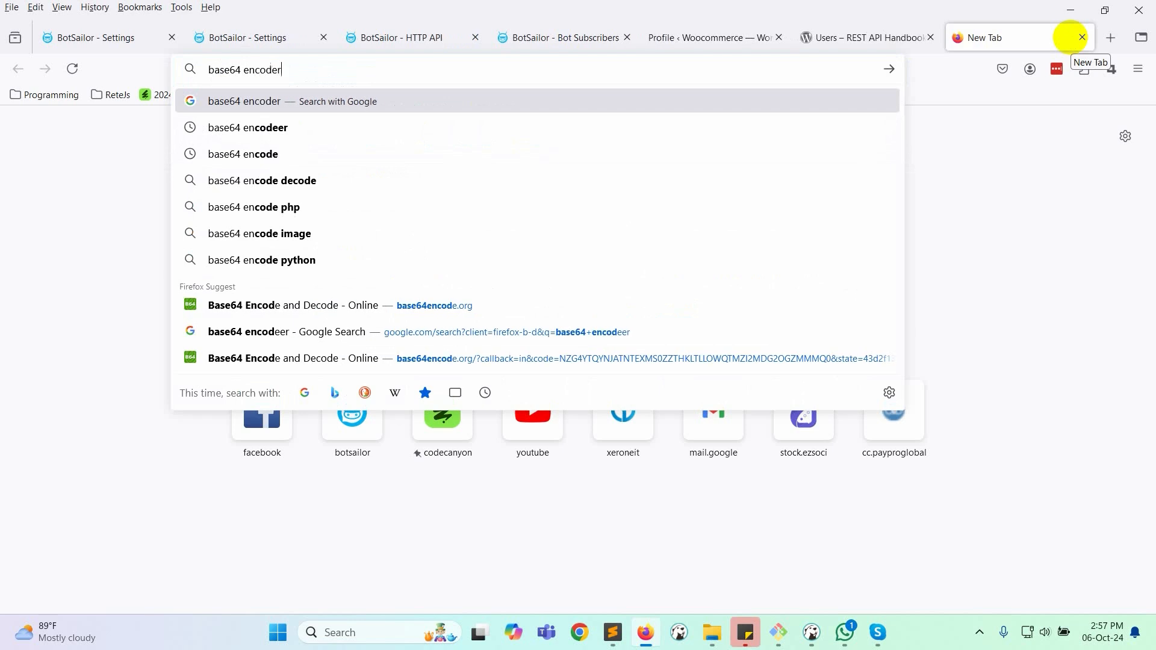
key(Return)
click(316, 299)
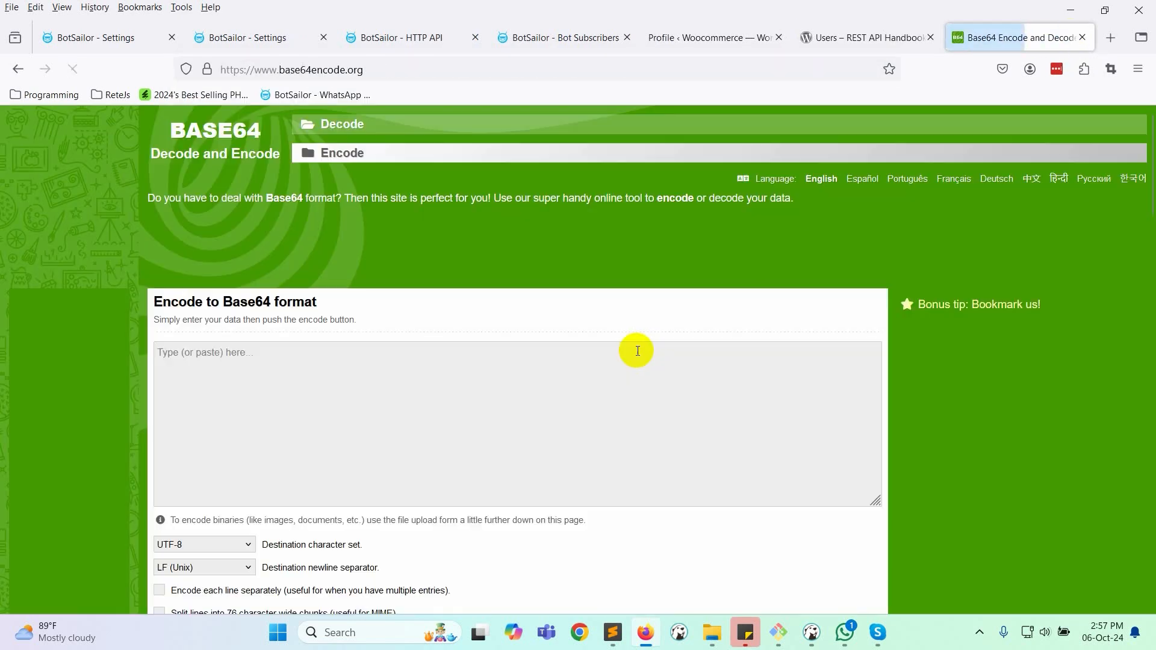
- Base64-encode the WordPress username and application password as username:password
key(alt+Tab)
scroll(434, 313, up, 4)
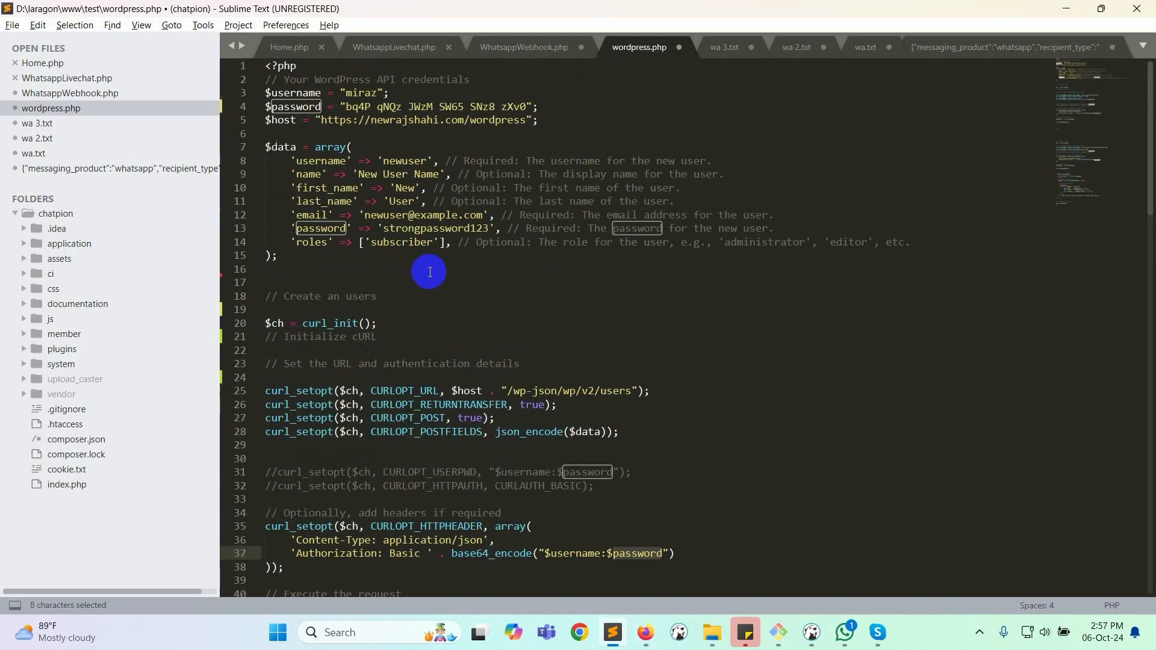
double_click(361, 93)
key(ctrl+c)
key(alt+Tab)
click(351, 382)
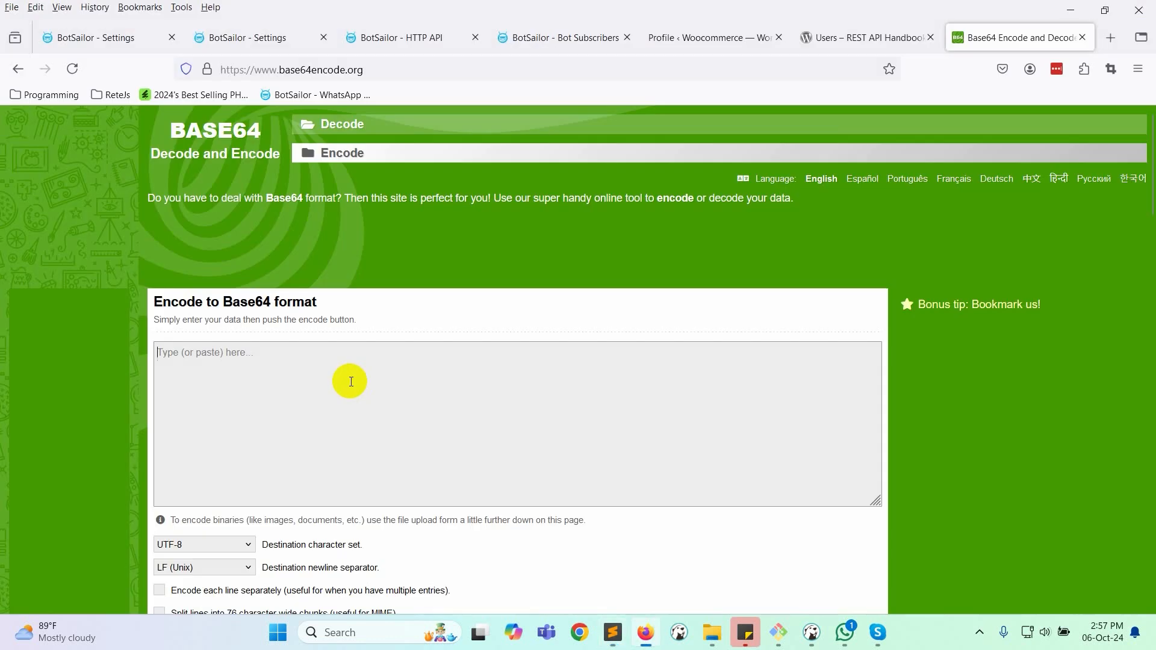
key(alt+Tab)
drag(333, 101, 538, 102)
key(ctrl+c)
key(alt+Tab)
key(ctrl+v)
scroll(333, 362, down, 5)
click(204, 290)
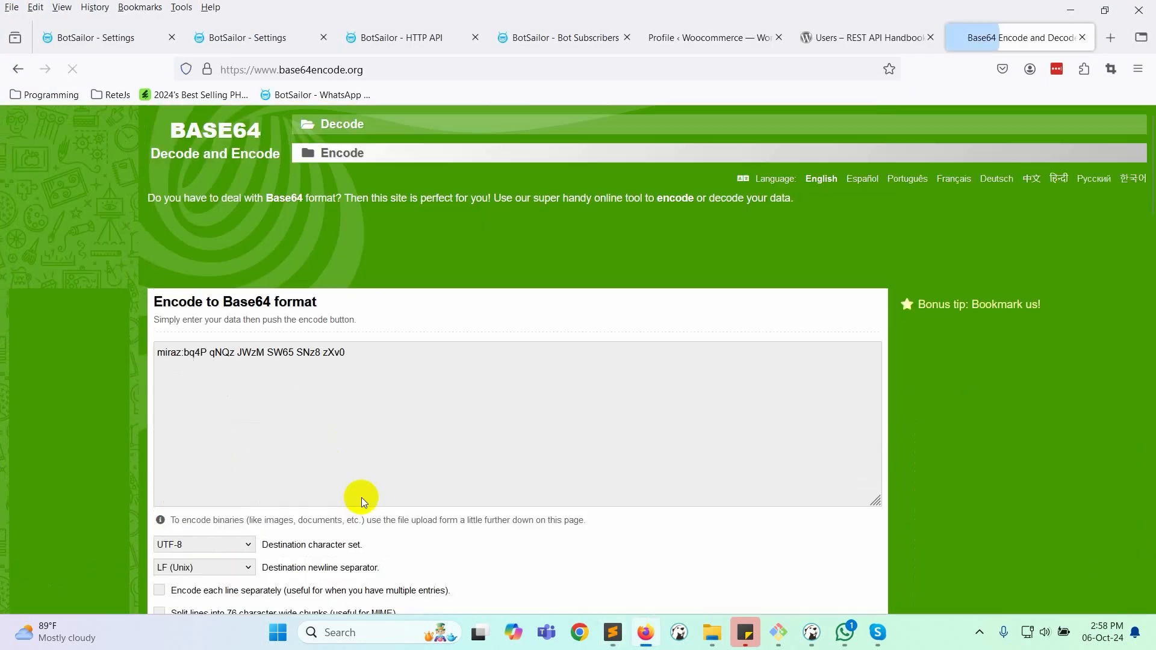
- Paste the encoded string after Basic in BotSailor's Authorization header value
drag(446, 239, 94, 233)
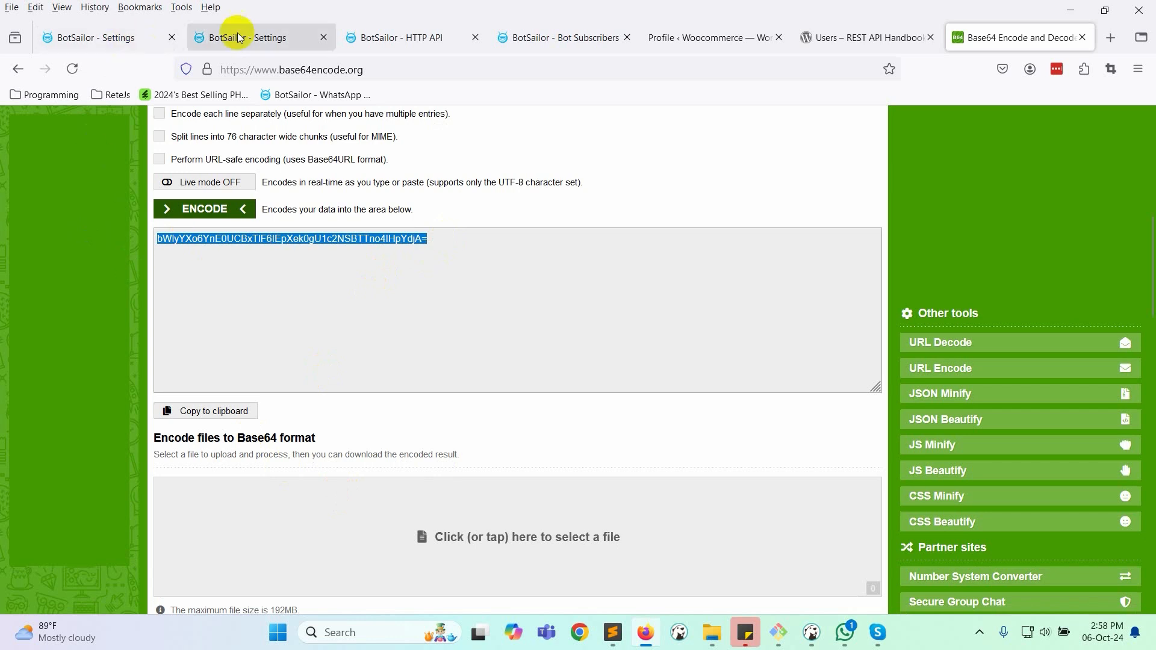
click(356, 34)
click(781, 455)
key(ctrl+v)
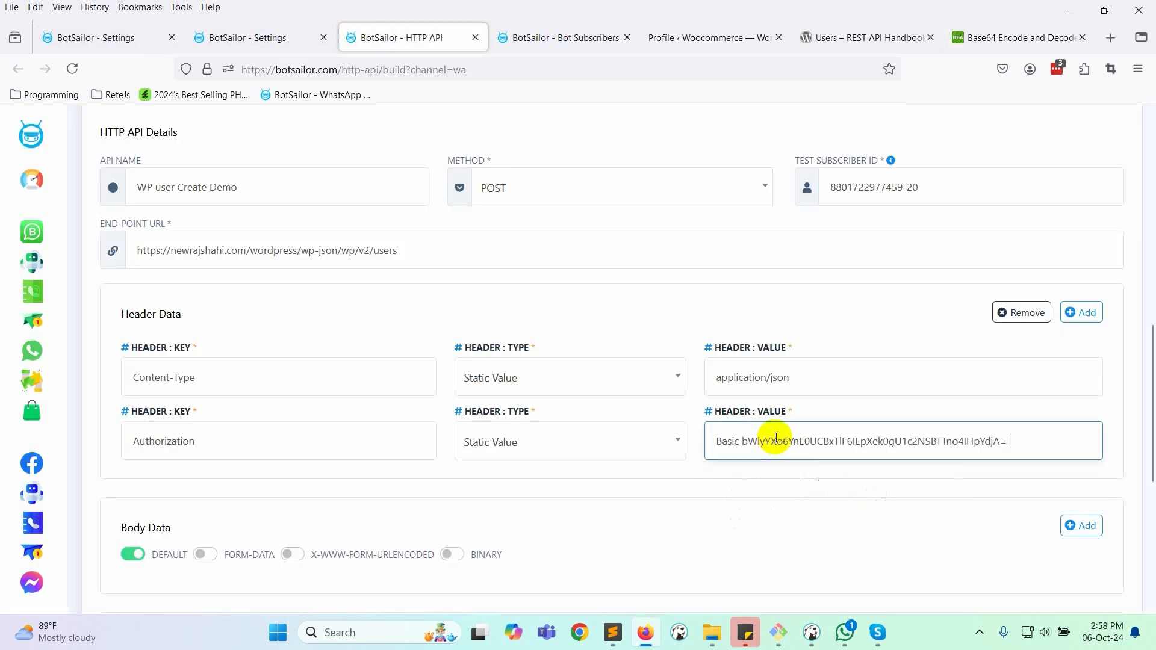
- Add a username body row as a Dynamic Value mapped to the subscriber's Phone Number
scroll(779, 324, down, 3)
click(1078, 366)
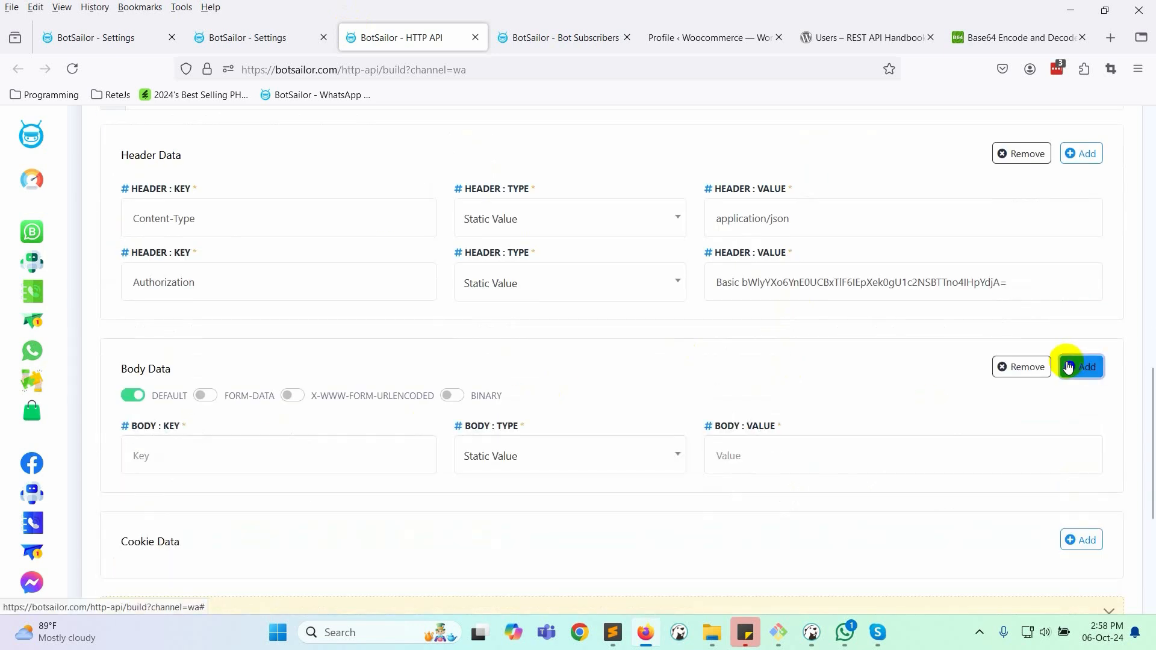
click(613, 632)
double_click(314, 163)
key(ctrl+c)
click(646, 633)
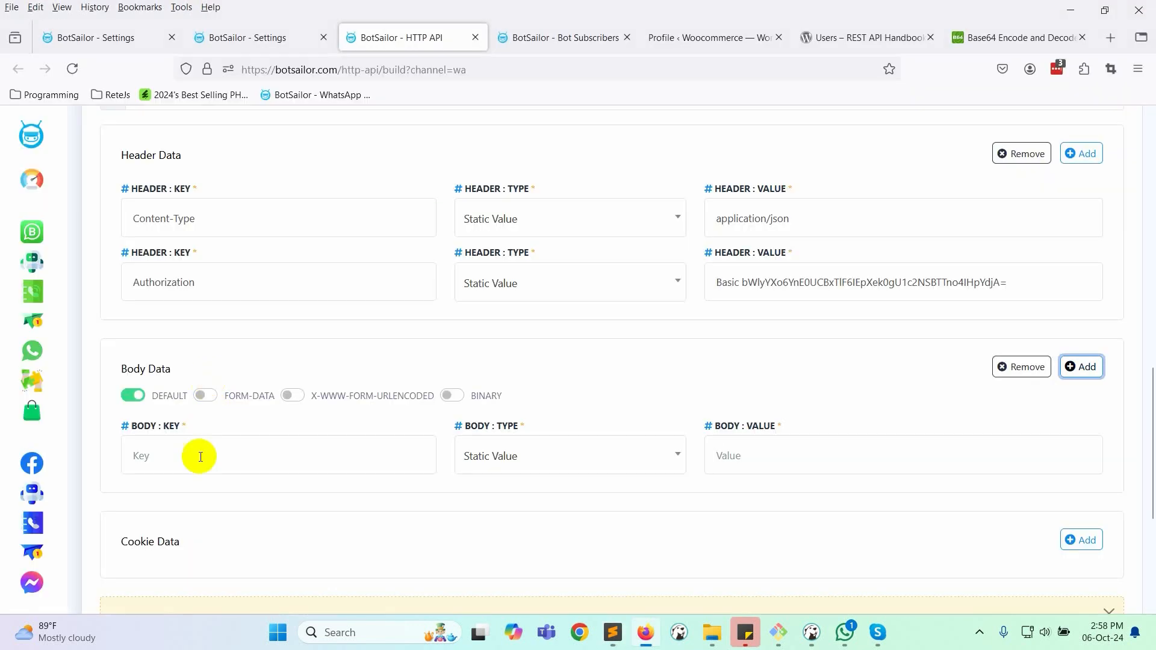
click(199, 456)
key(ctrl+v)
click(618, 455)
click(514, 542)
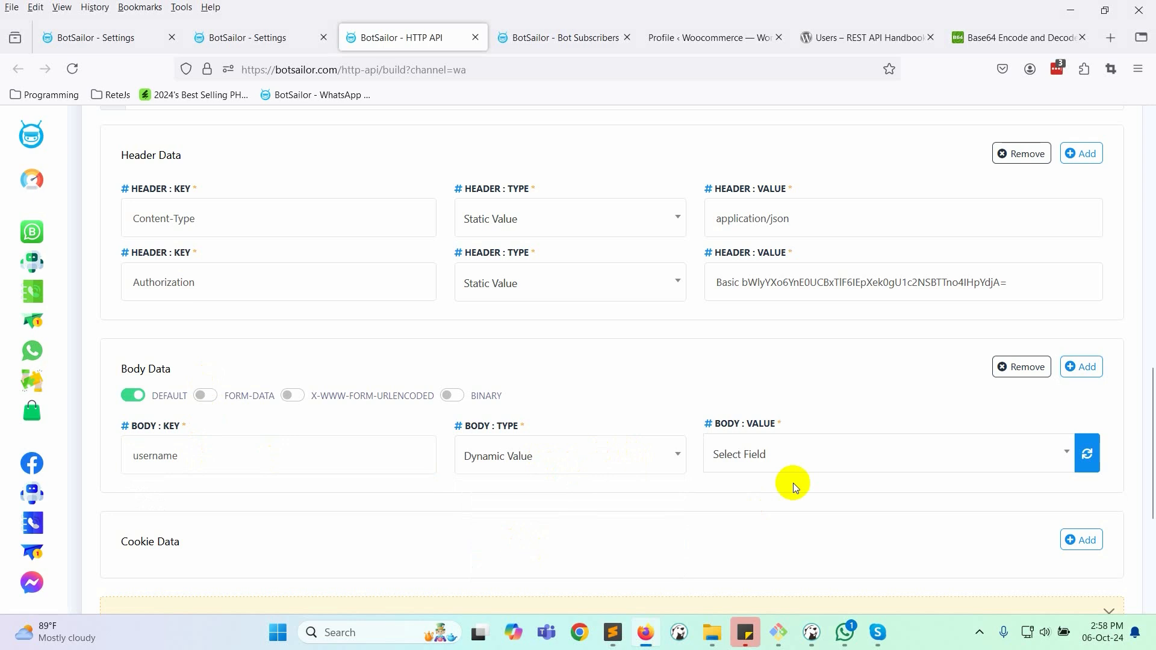
scroll(759, 463, down, 3)
click(795, 295)
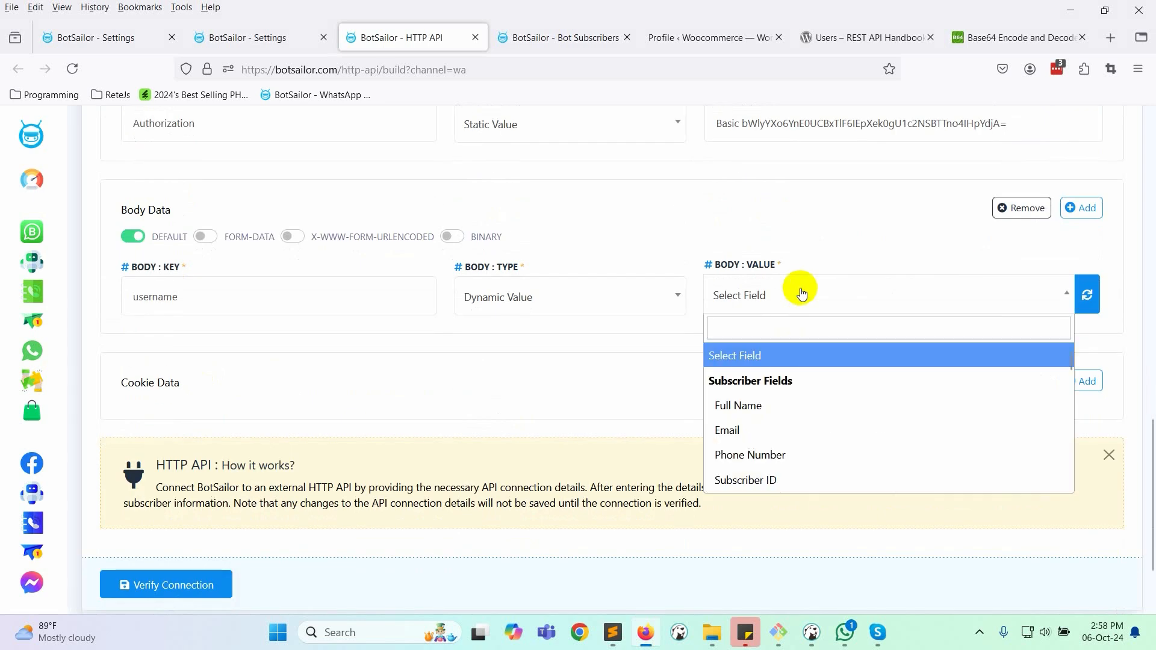
click(808, 460)
- Add a name body row as a Dynamic Value drawn from the subscriber fields
key(alt+Tab)
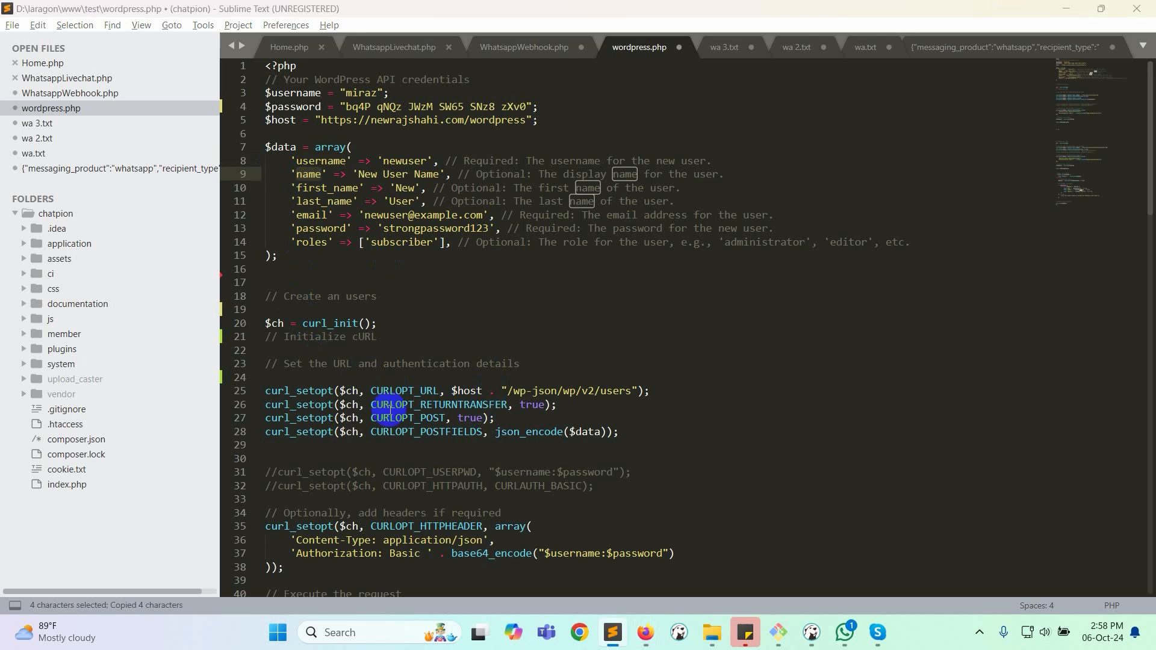
key(alt+Tab)
click(1075, 208)
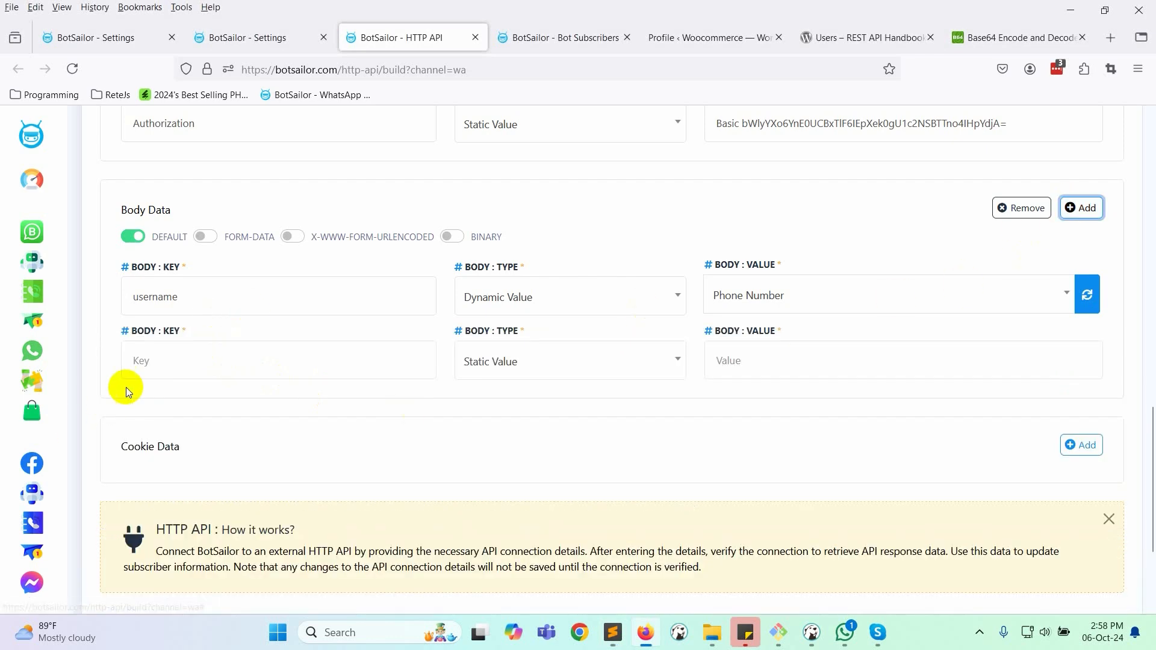
click(155, 362)
text(name)
click(598, 361)
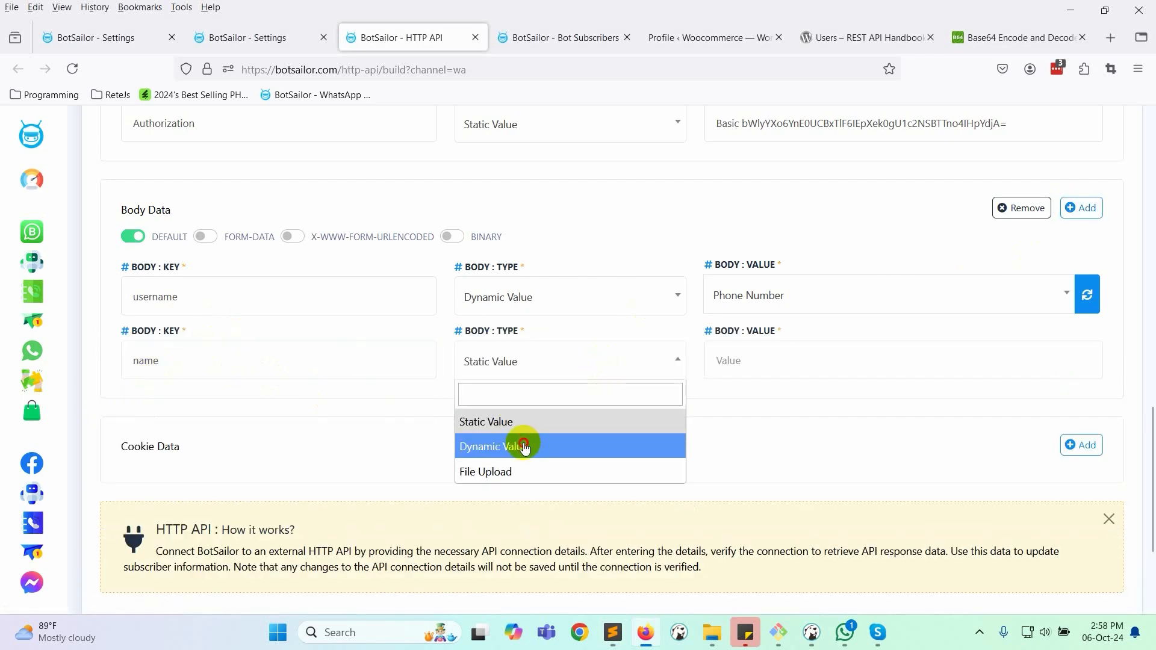
click(525, 445)
click(798, 355)
- Add an email body row as a Dynamic Value mapped to the subscriber's email field
key(alt+Tab)
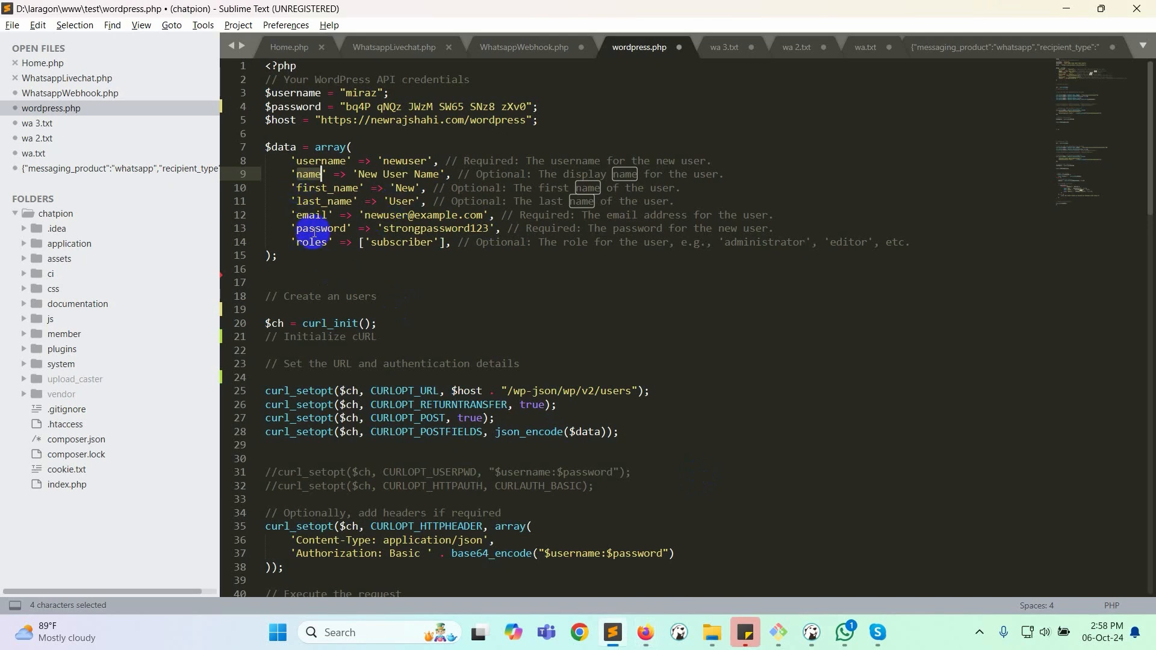
double_click(310, 215)
key(alt+Tab)
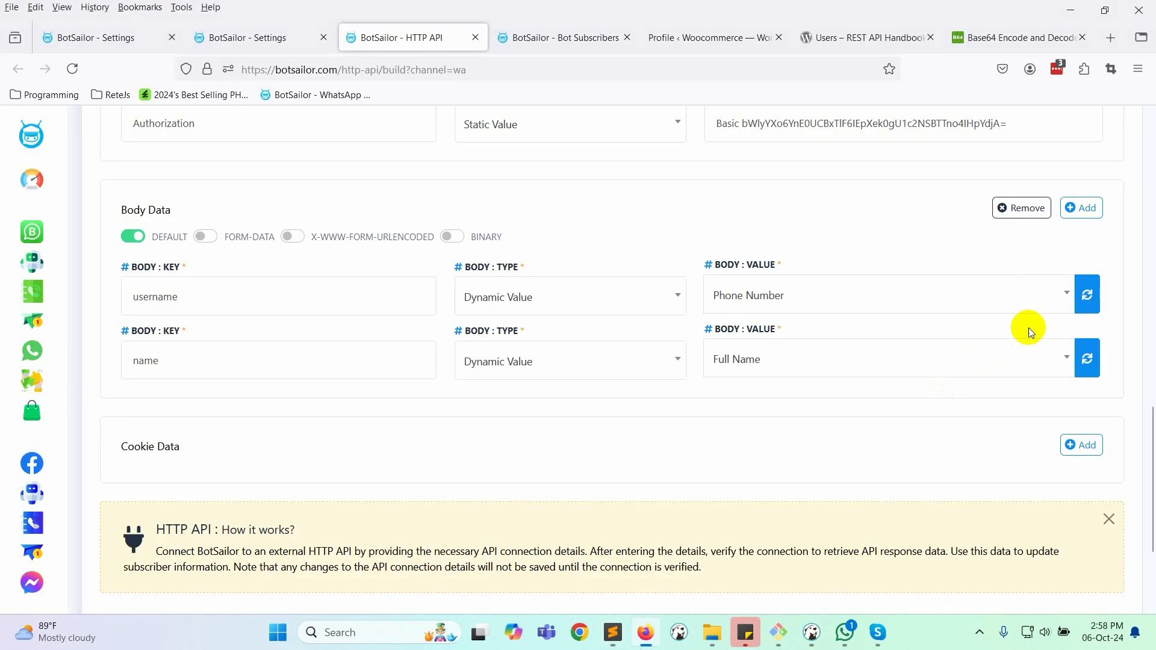
click(1078, 214)
click(188, 429)
key(ctrl+v)
click(517, 439)
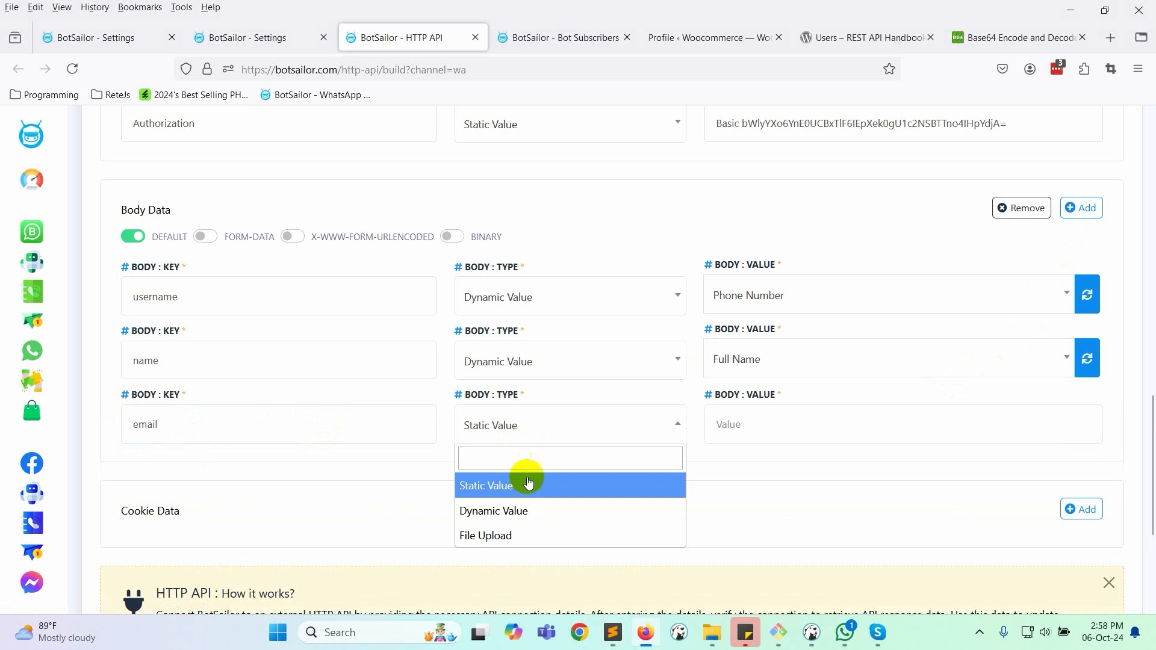
click(523, 509)
click(783, 425)
scroll(777, 385, down, 5)
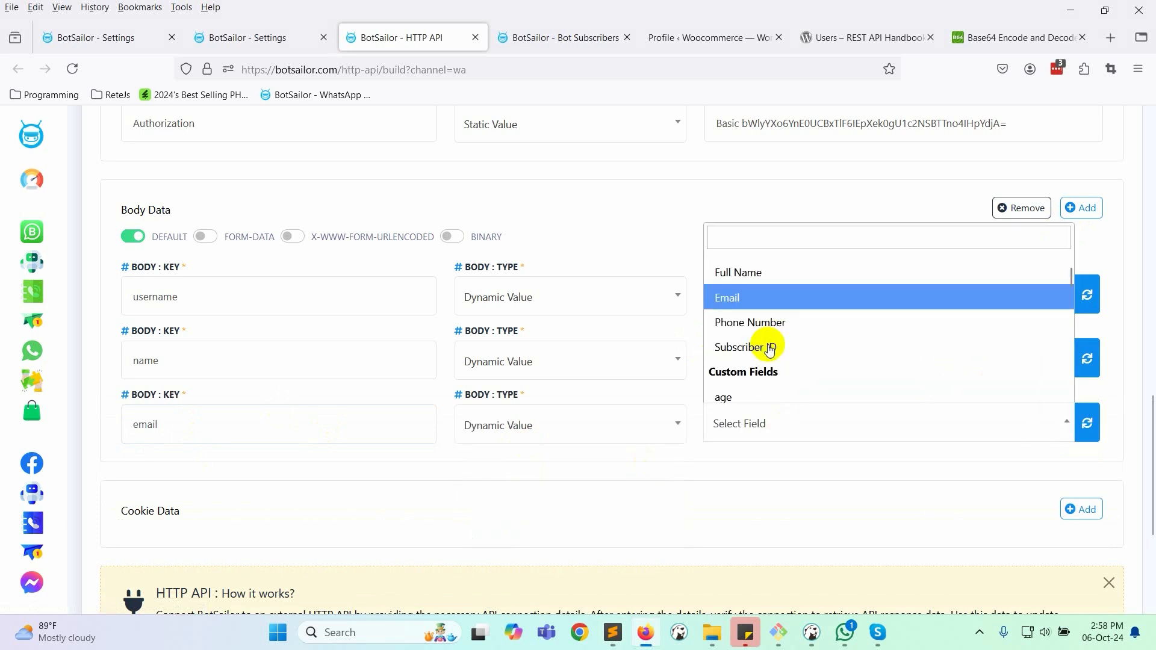
scroll(771, 367, down, 5)
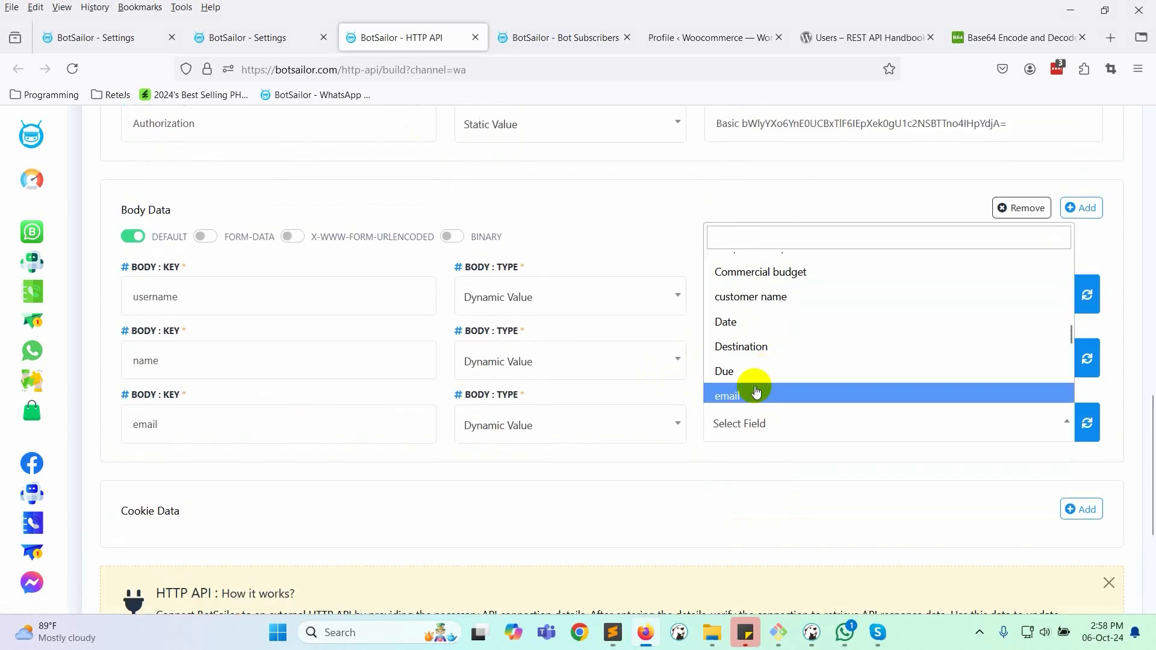
click(745, 314)
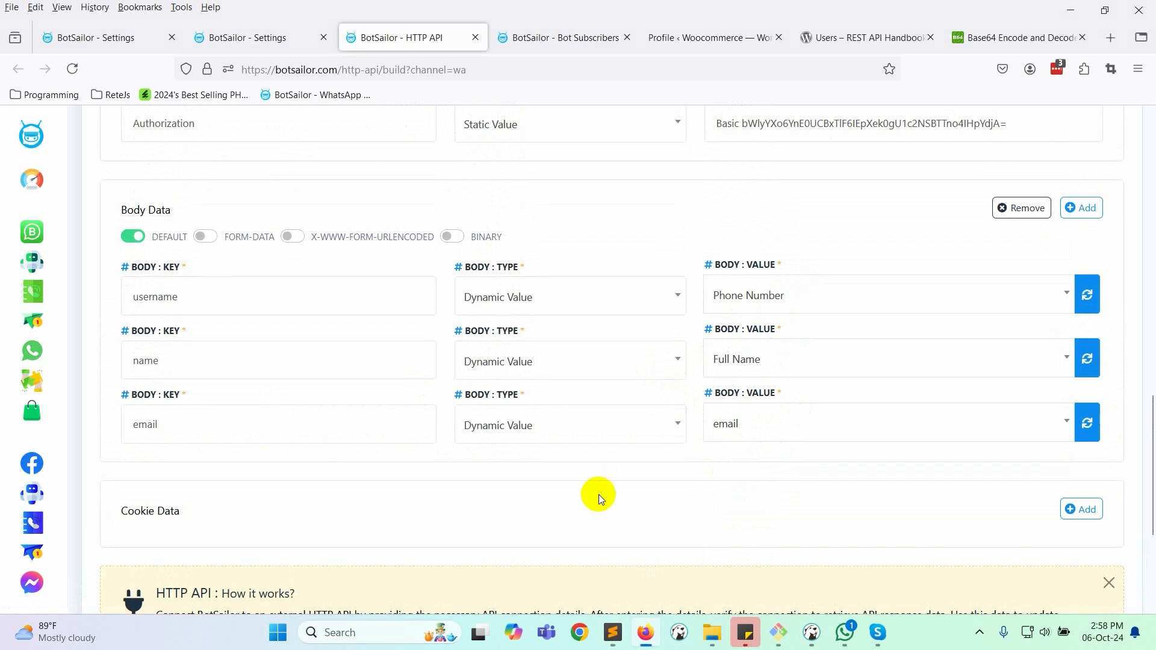
key(alt+Tab)
double_click(305, 228)
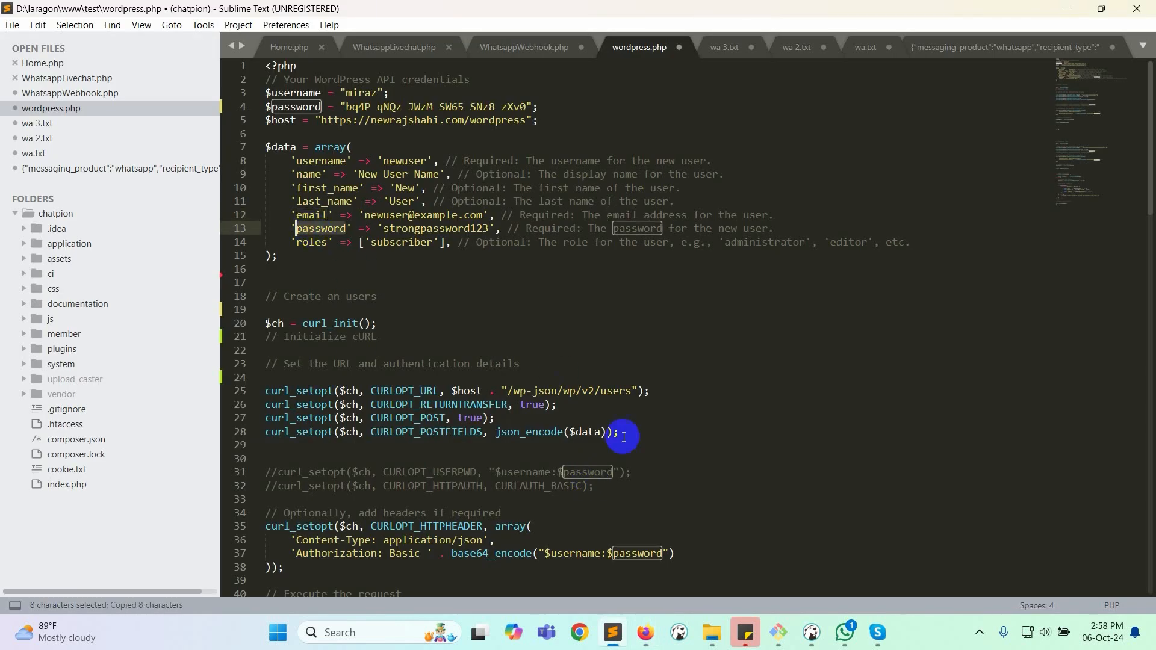
key(alt+Tab)
click(1081, 209)
click(163, 496)
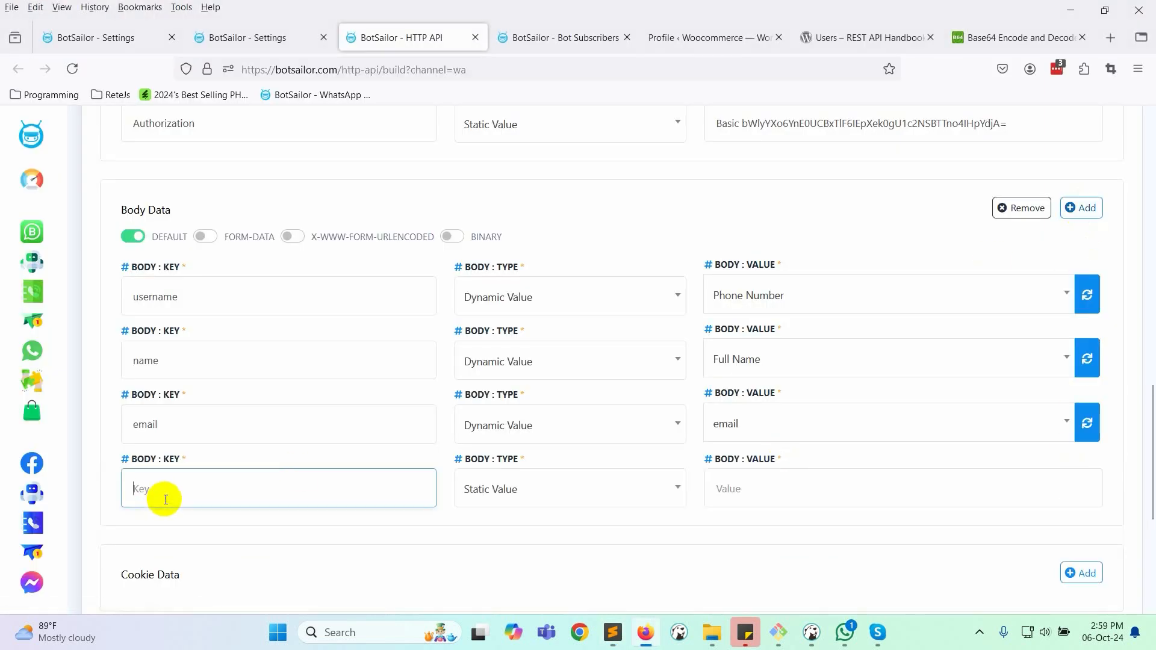
key(ctrl+v)
click(765, 489)
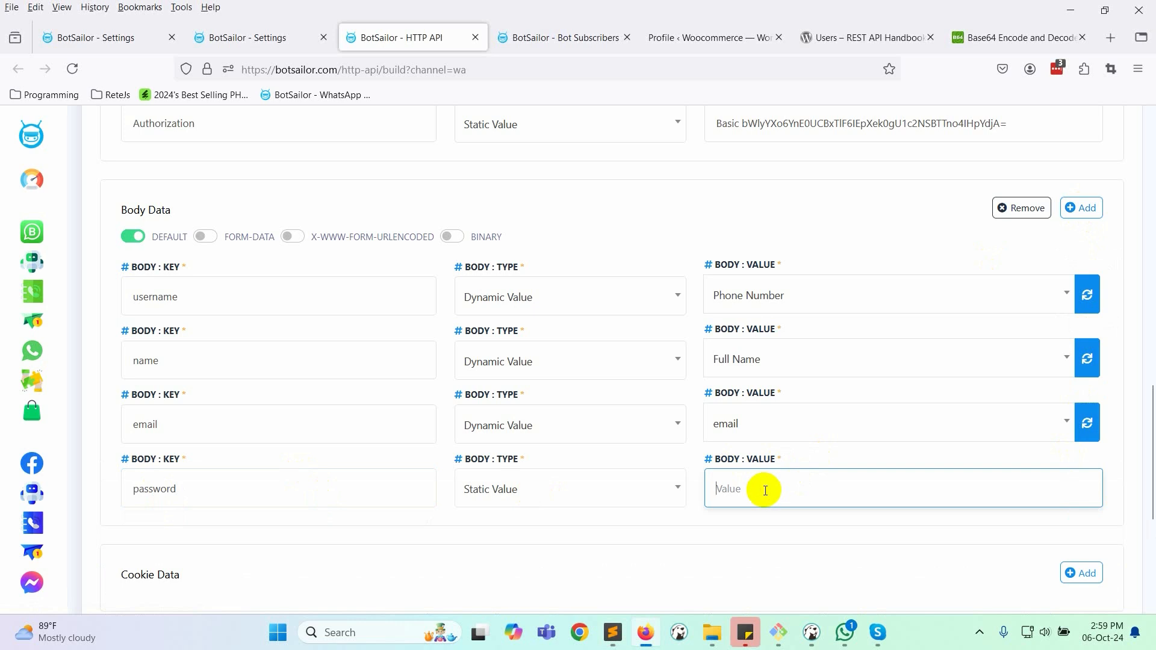
text(123456)
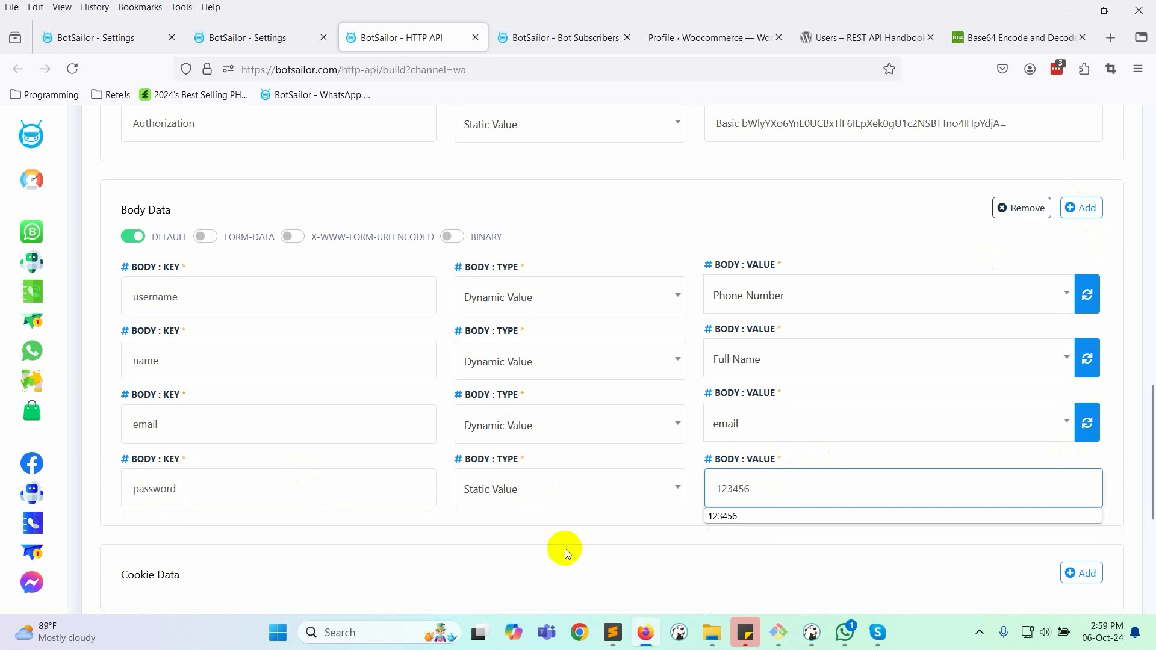
click(583, 551)
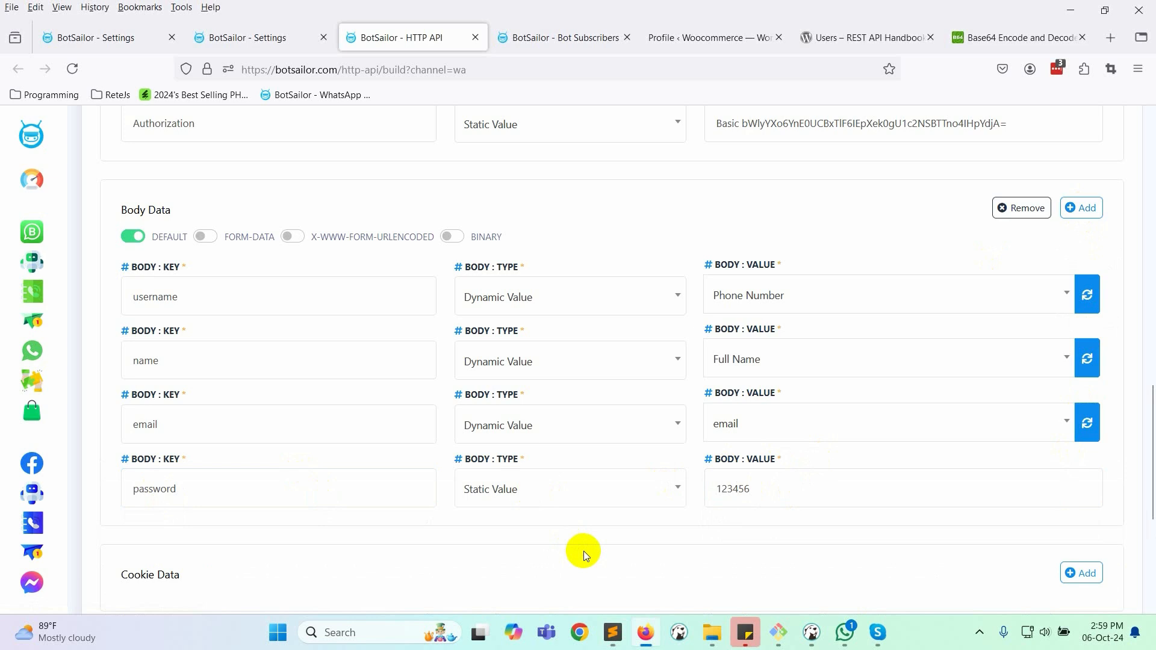
- Add a roles body row with the static value subscriber
key(alt+Tab)
click(303, 247)
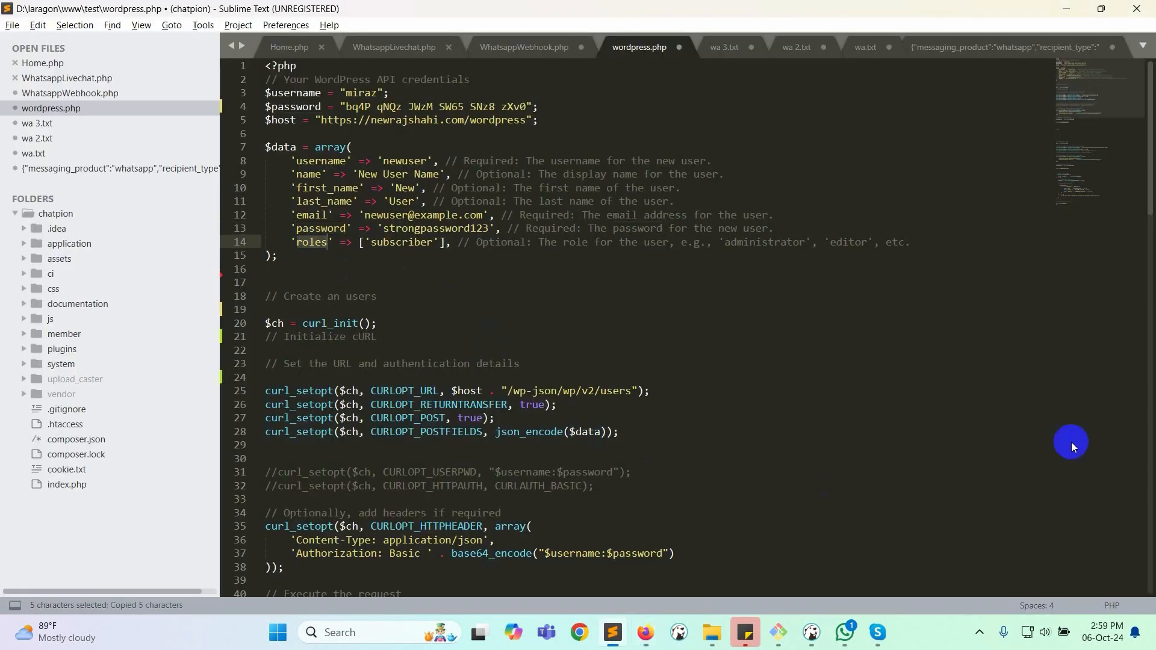
key(alt+Tab)
click(1081, 207)
click(173, 548)
text(roles)
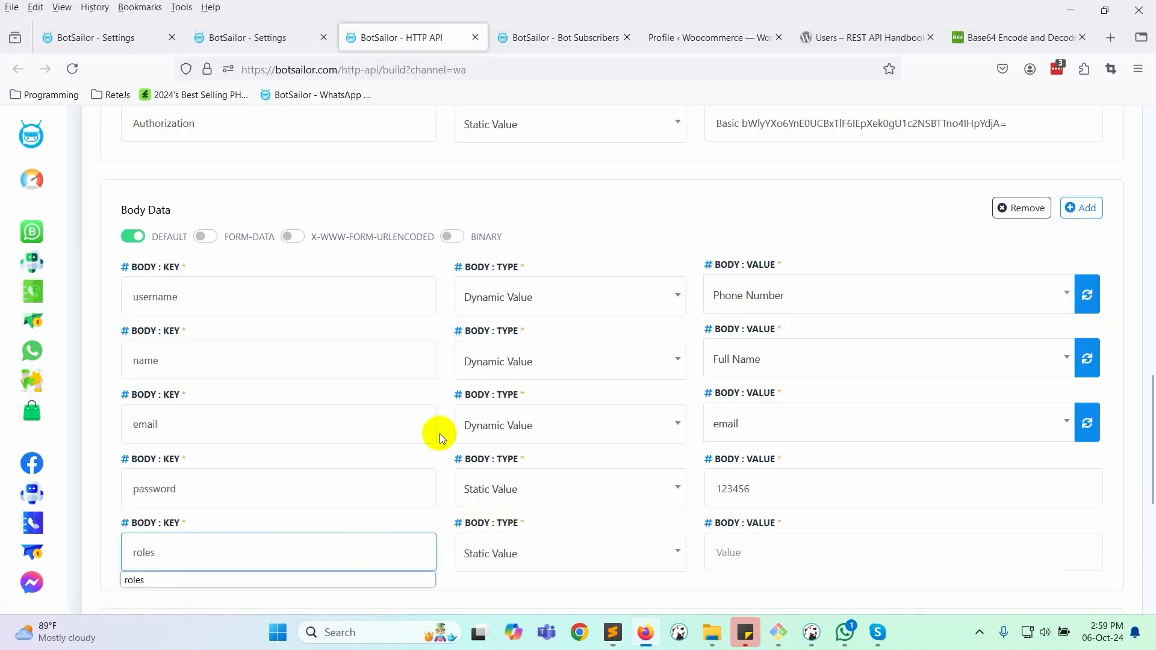
key(alt+Tab)
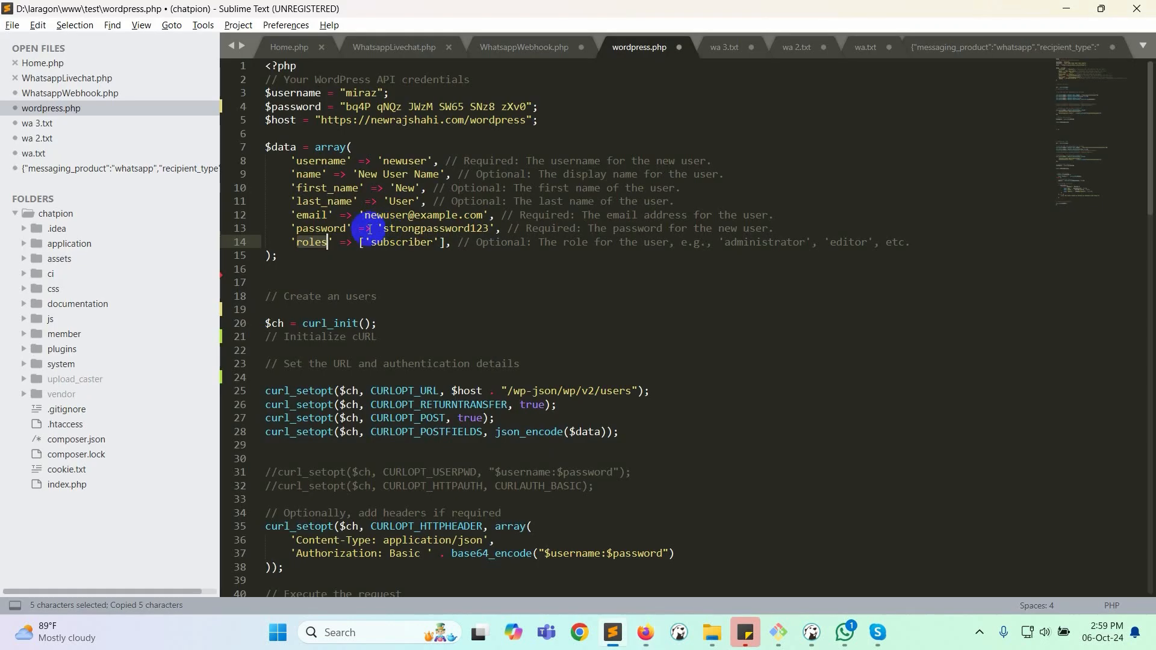
double_click(401, 242)
key(ctrl+c)
key(alt+Tab)
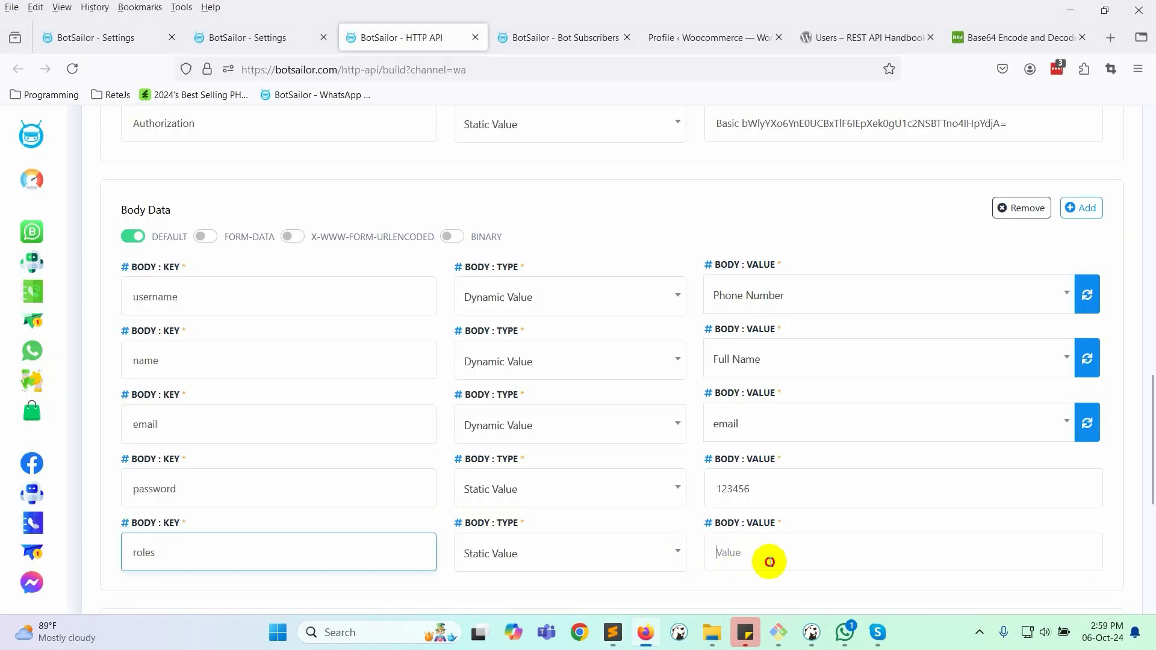
click(765, 553)
key(ctrl+v)
click(753, 220)
scroll(710, 383, down, 5)
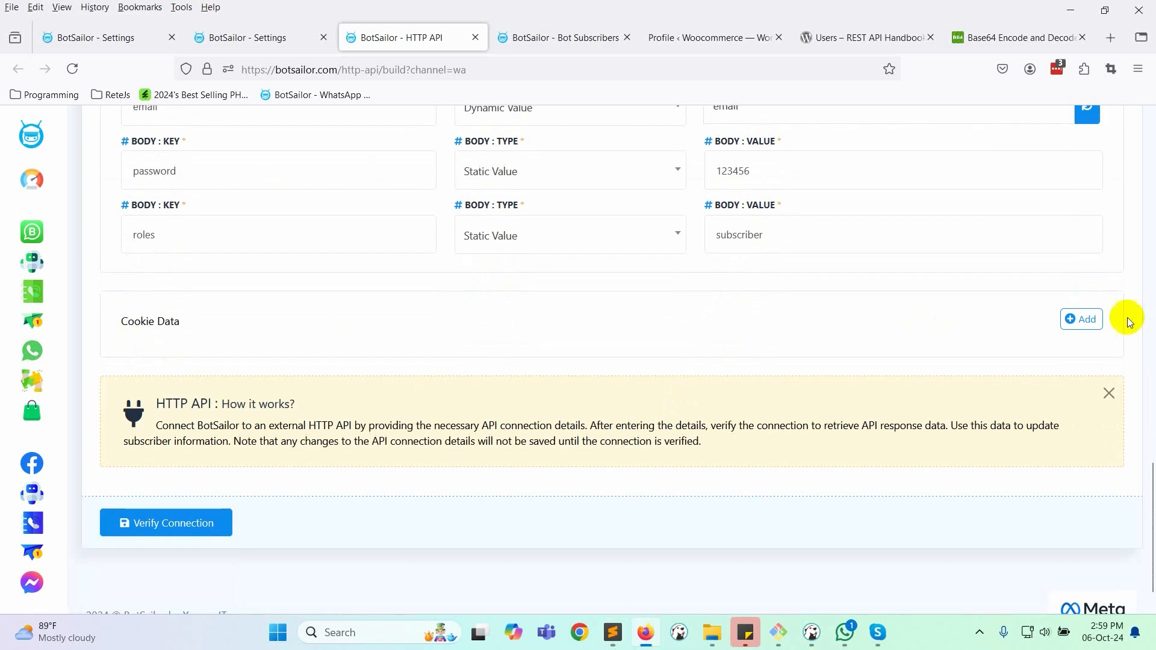
scroll(416, 461, up, 4)
scroll(738, 392, up, 10)
scroll(374, 486, down, 15)
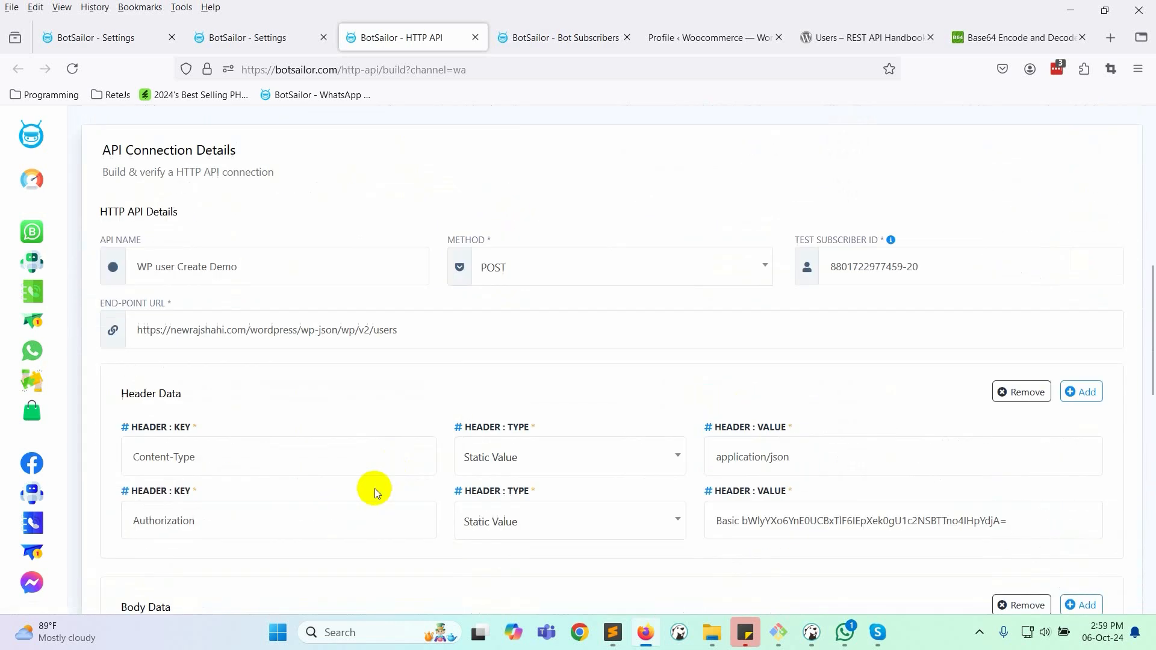
- Verify the API connection and load its raw response data
click(184, 541)
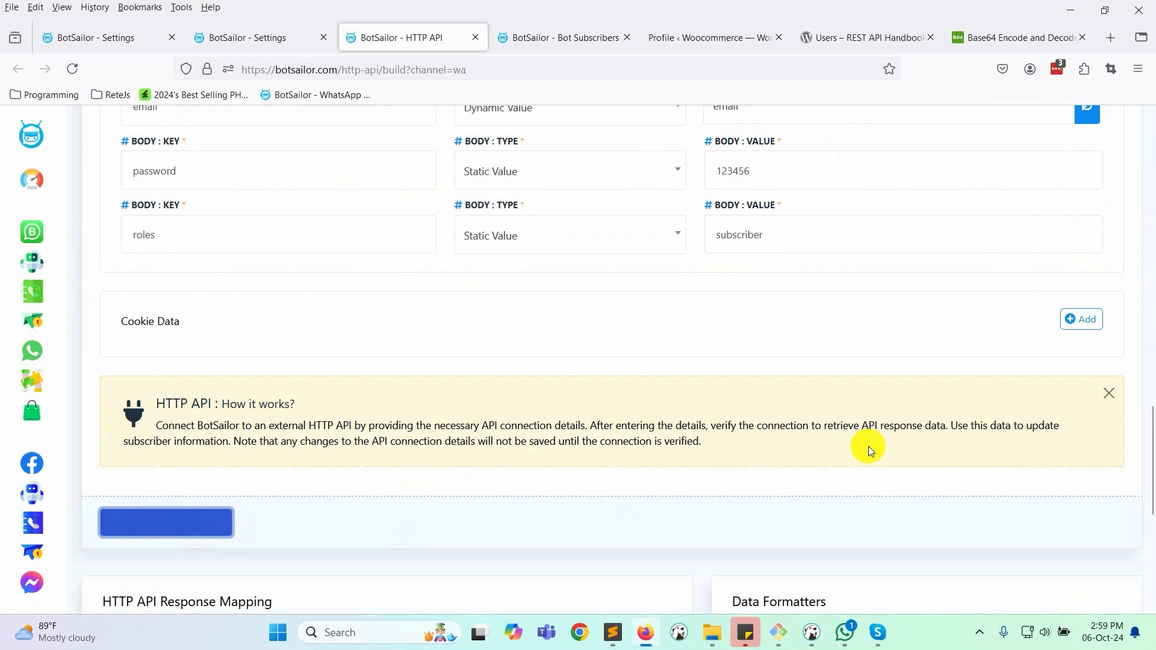
scroll(869, 447, down, 8)
click(801, 460)
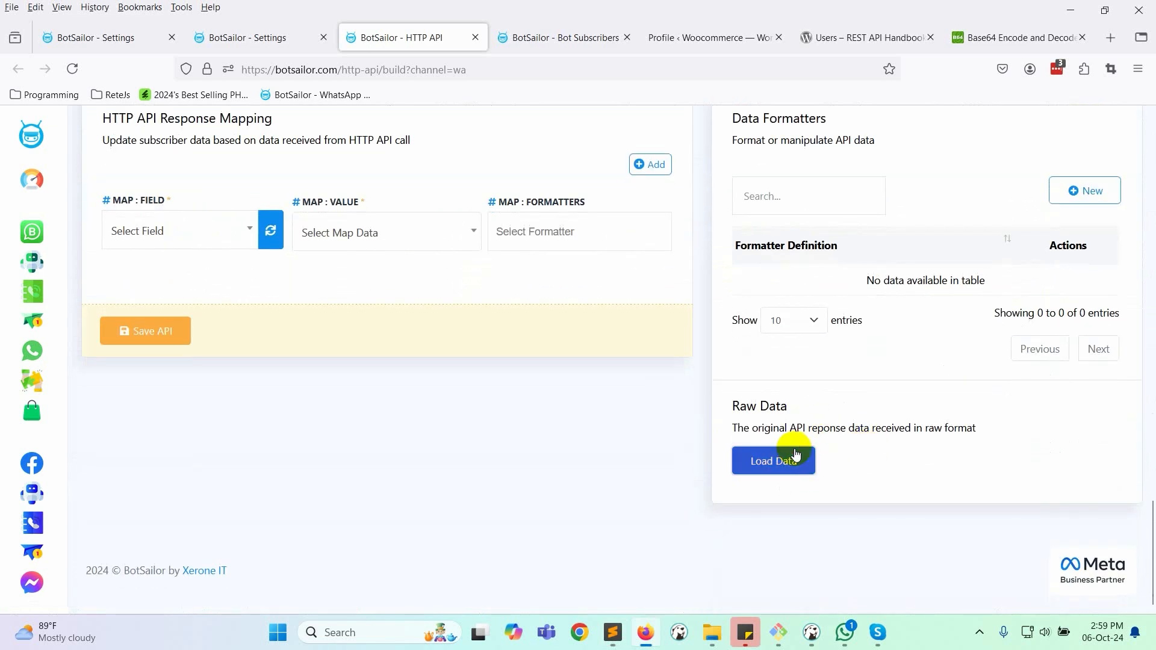
- Inspect the returned JSON, noting the created user's id 6 and username
scroll(895, 457, down, 4)
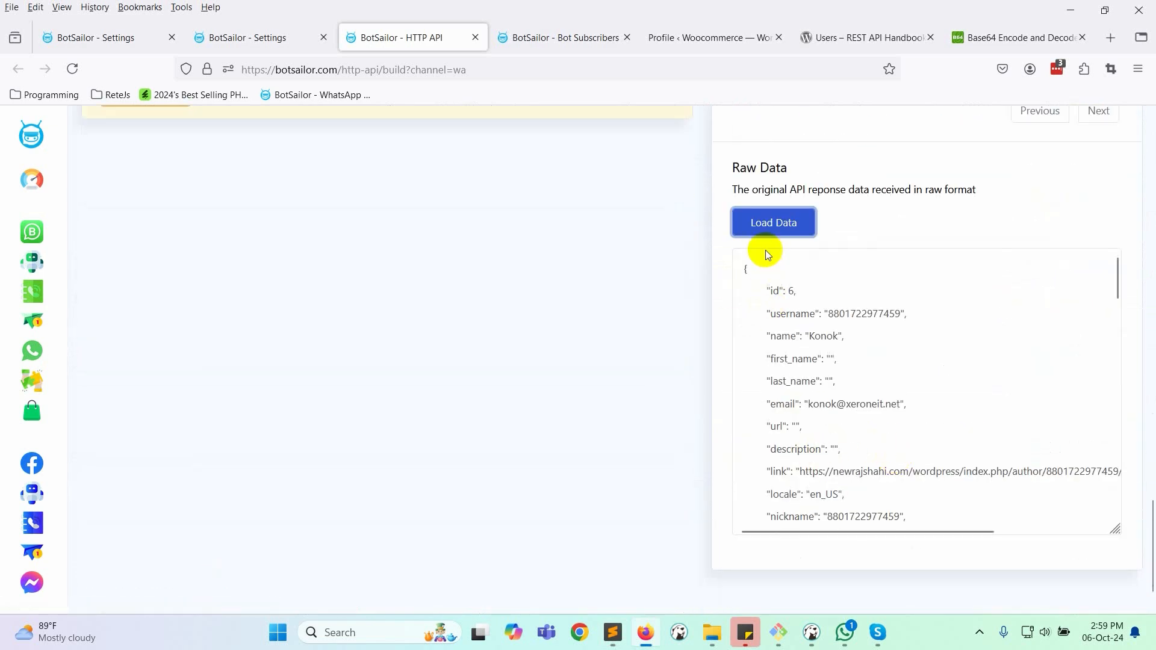
scroll(873, 392, down, 12)
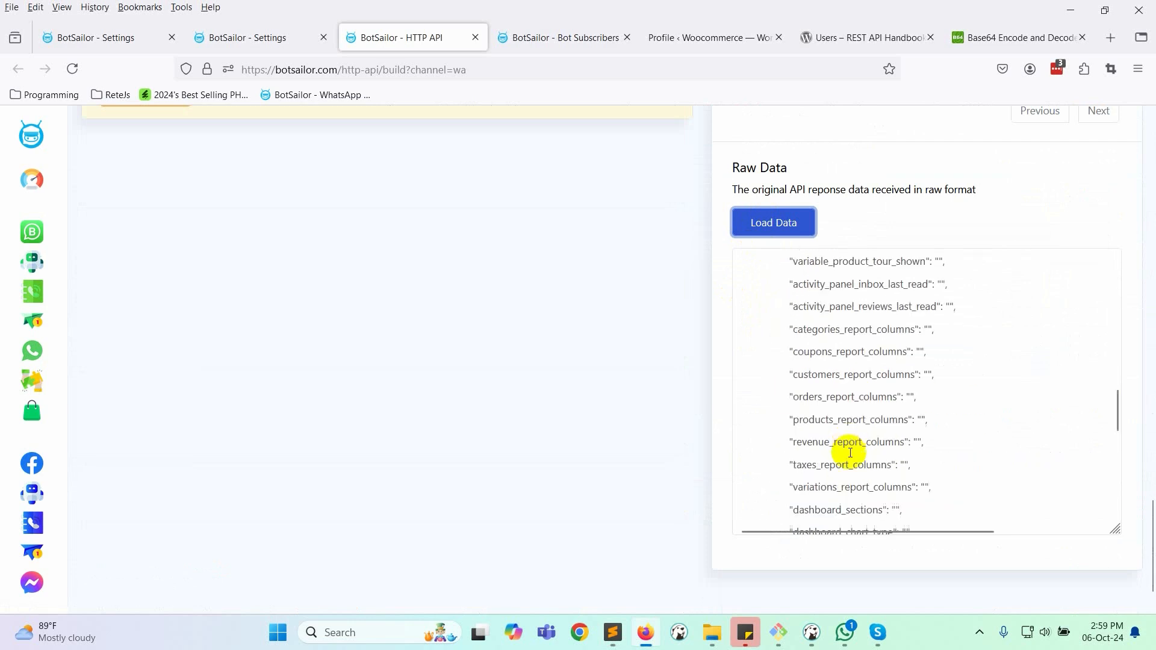
scroll(852, 476, up, 10)
scroll(1043, 402, up, 5)
scroll(846, 454, down, 4)
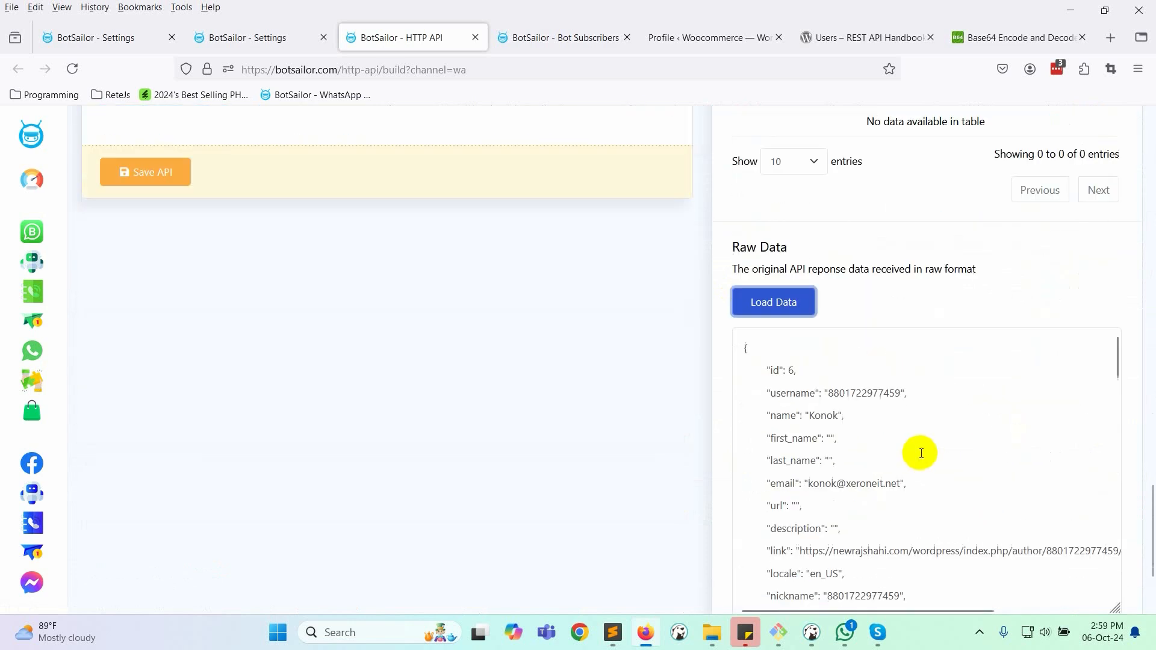
drag(766, 369, 826, 369)
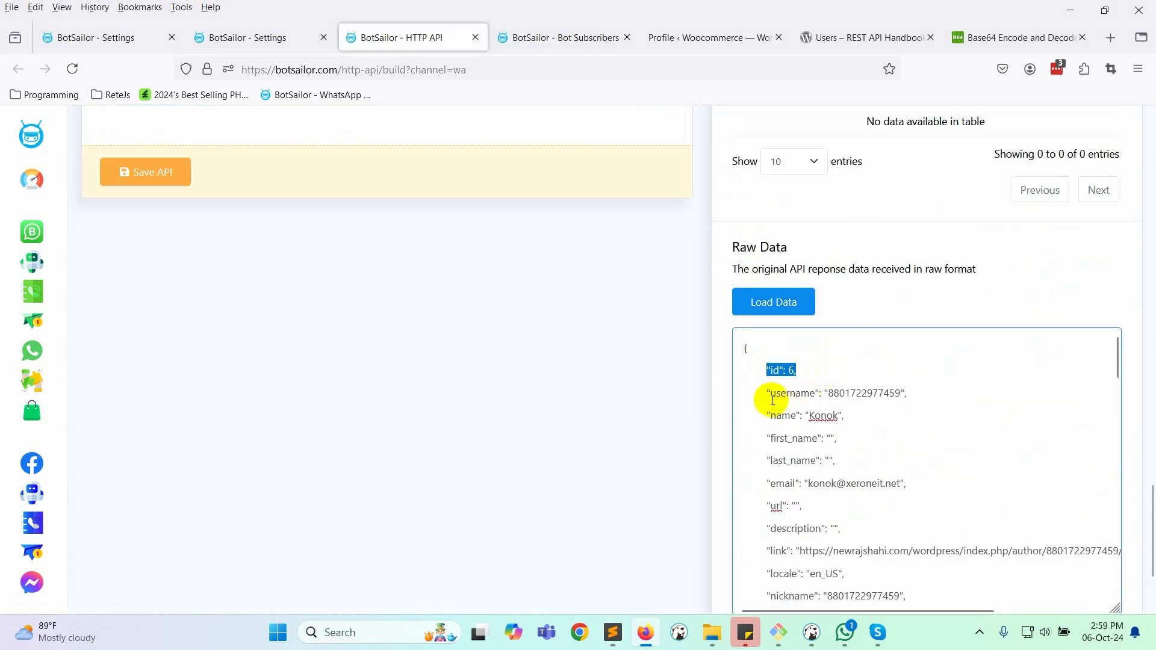
drag(768, 394, 947, 389)
scroll(843, 434, down, 2)
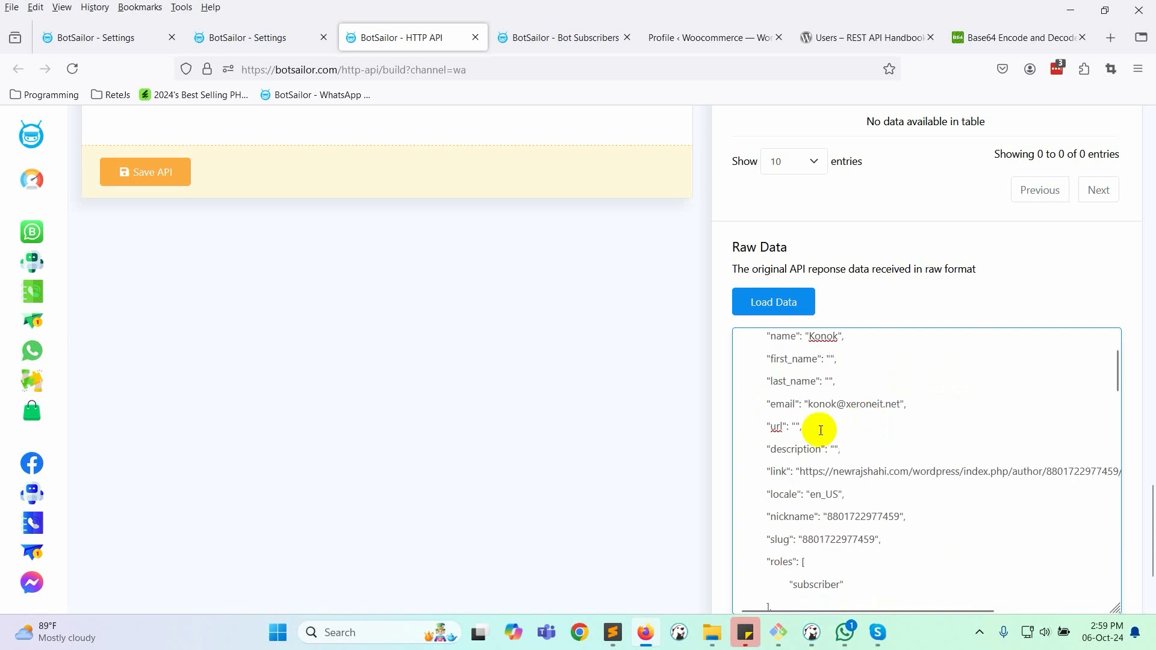
scroll(825, 451, down, 4)
scroll(903, 433, up, 8)
scroll(903, 416, up, 7)
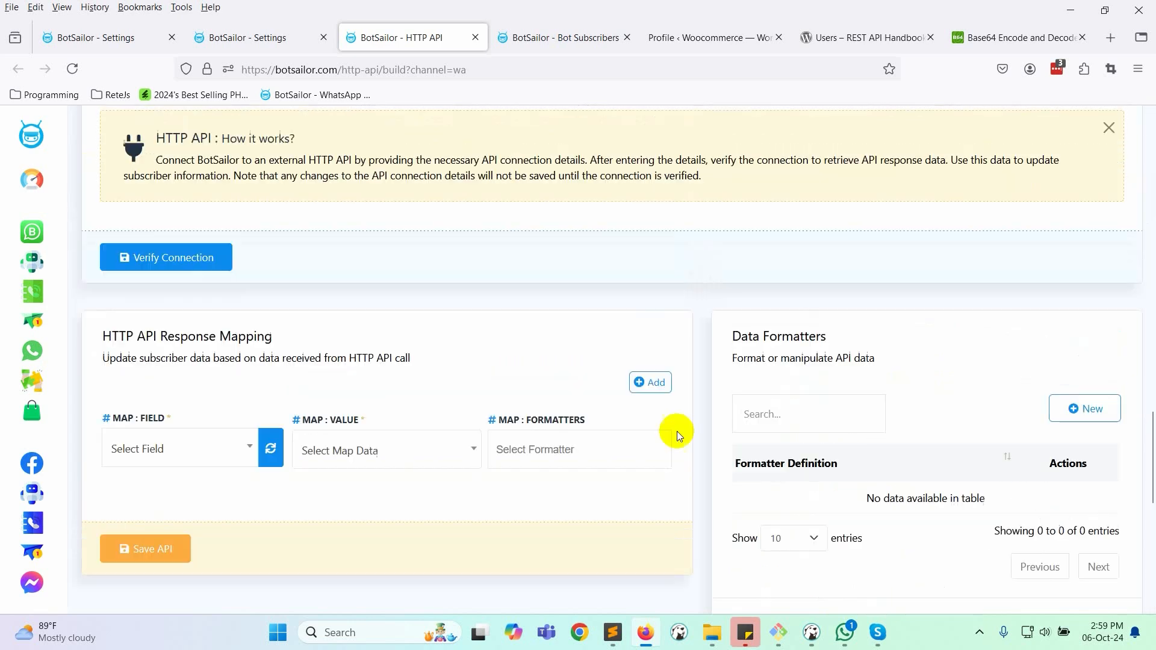
scroll(916, 516, down, 4)
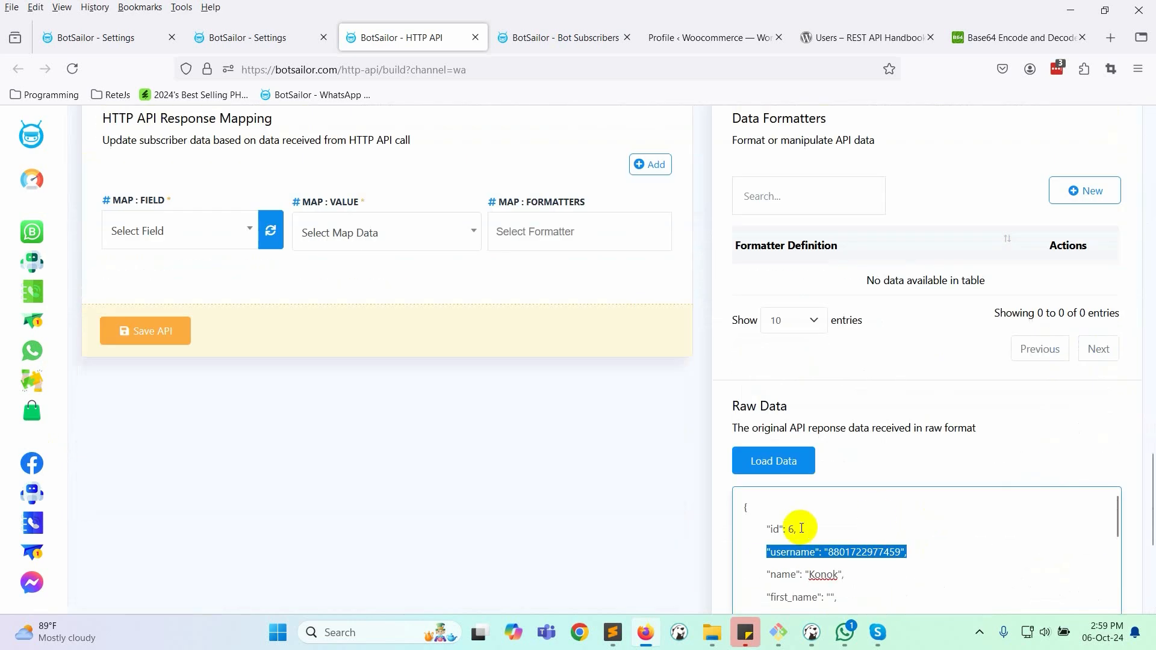
scroll(804, 509, down, 2)
scroll(417, 462, up, 3)
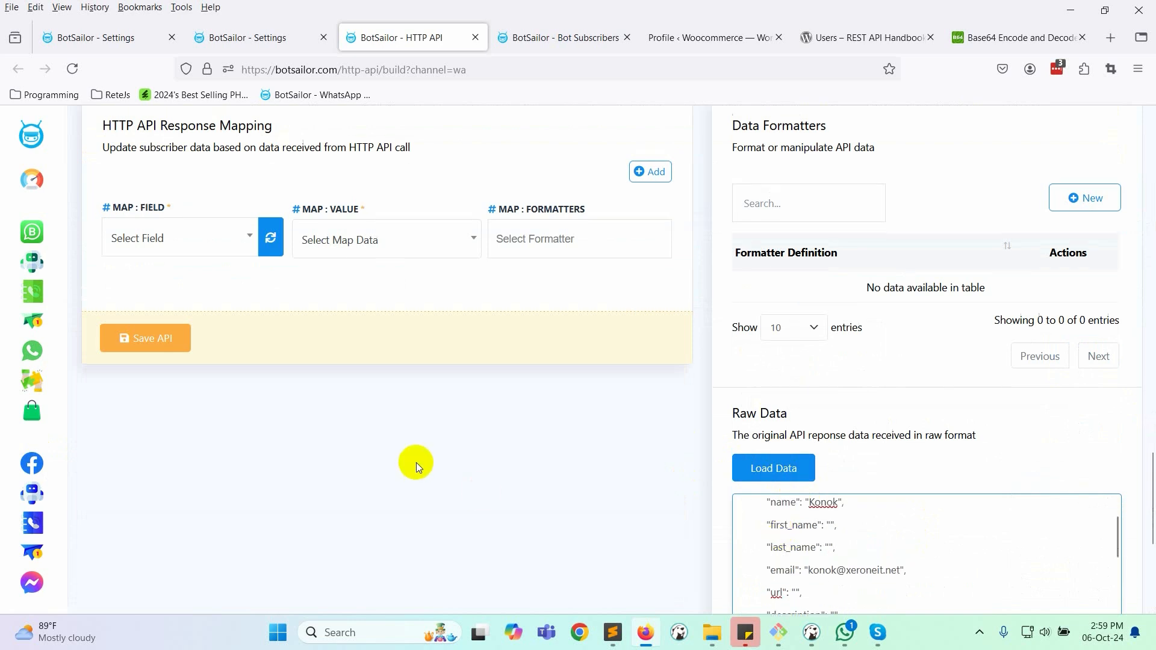
scroll(399, 297, up, 1)
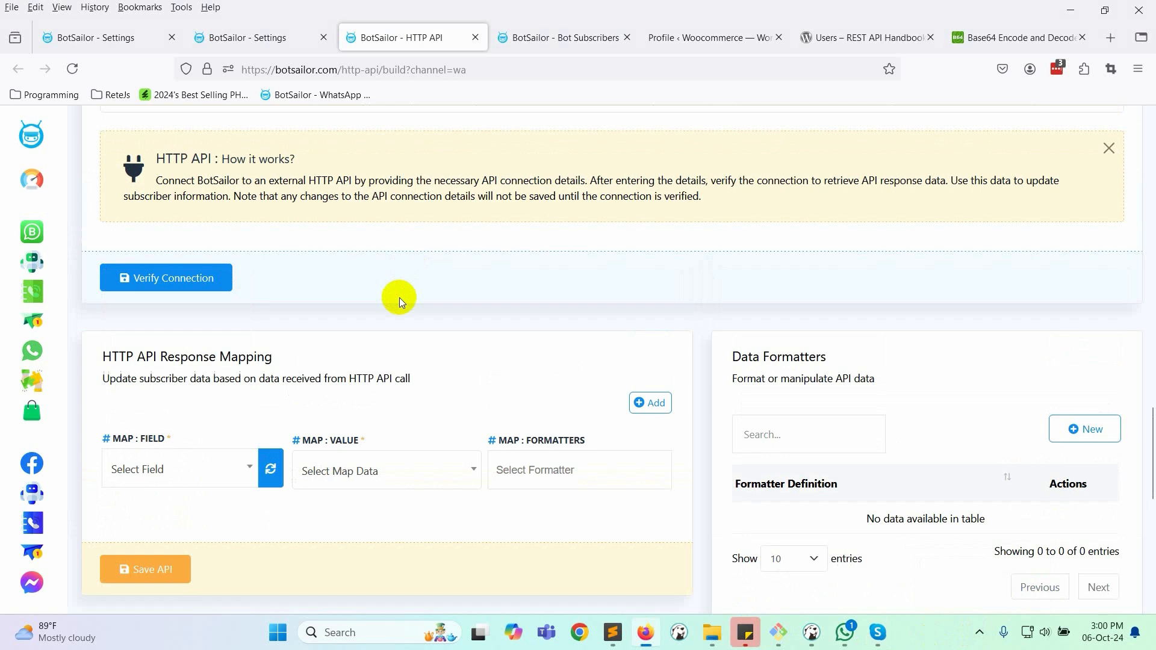
scroll(53, 229, up, 10)
- Open the Subscriber Custom Fields list in the WhatsApp bot's subscriber manager
click(32, 262)
click(36, 295)
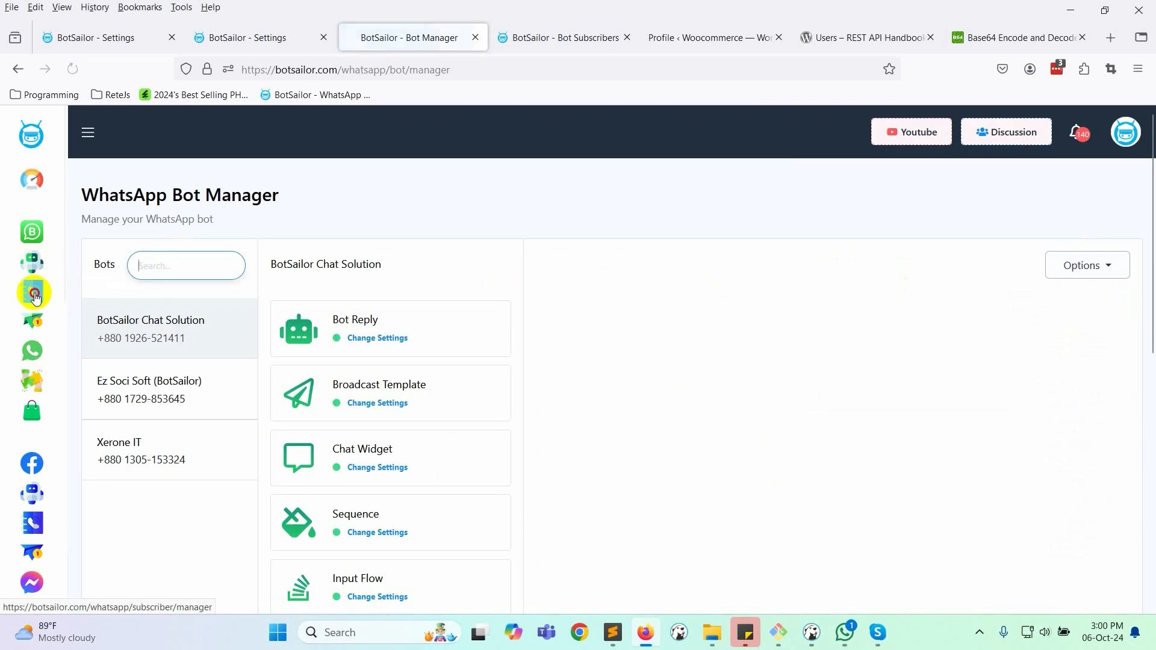
click(578, 197)
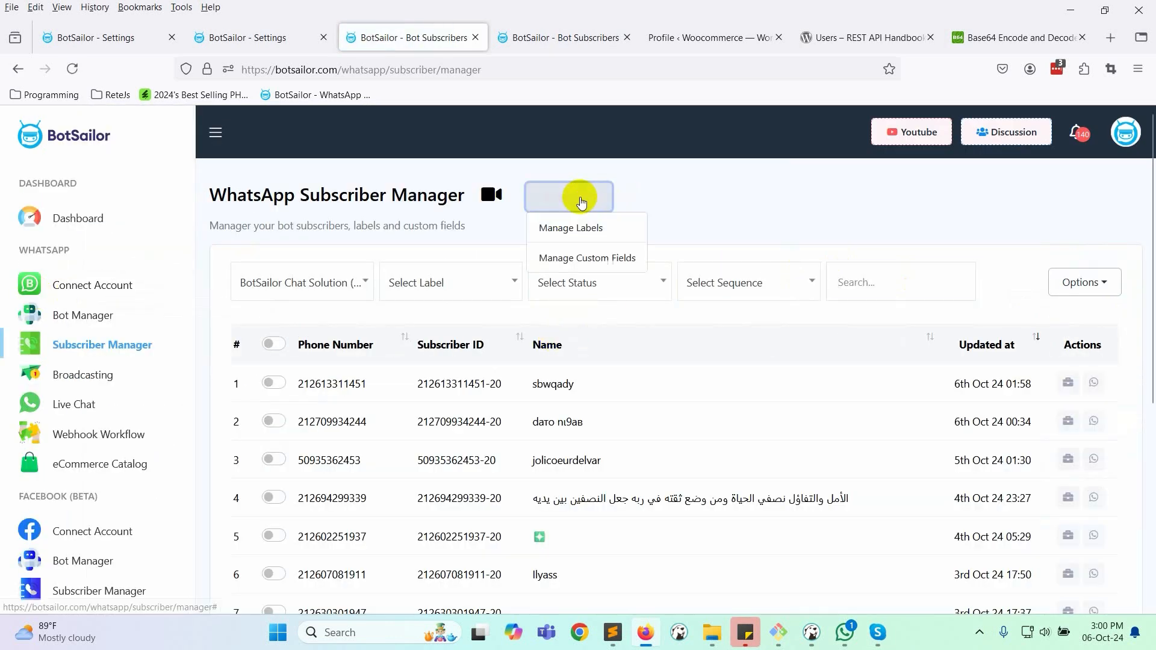
click(588, 259)
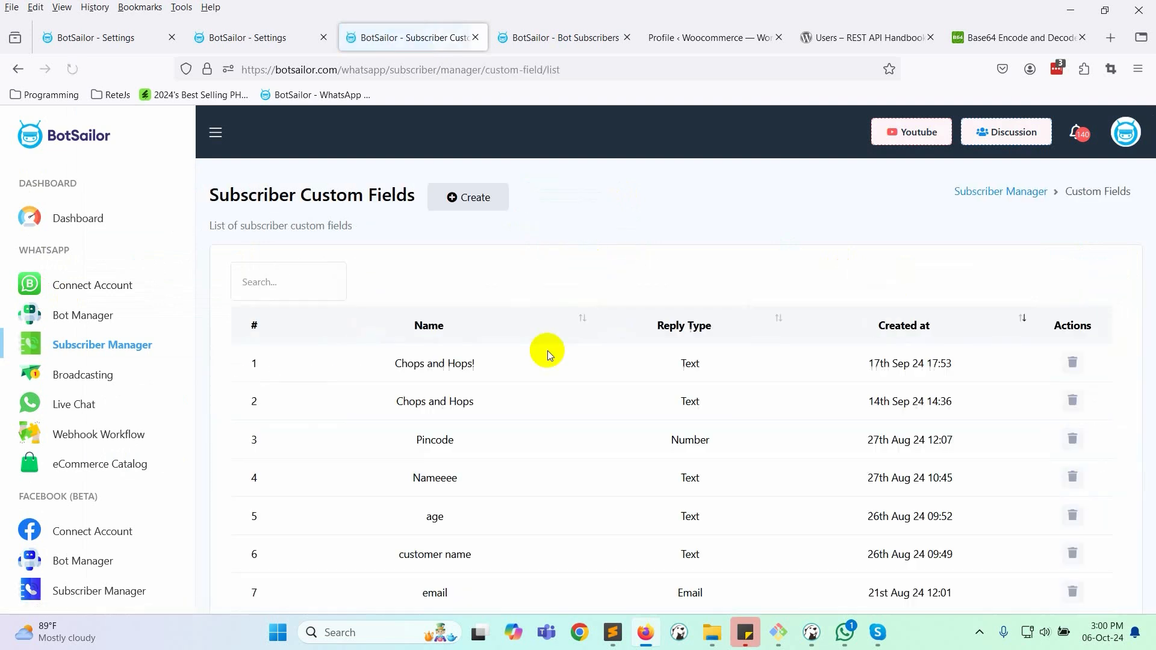
- Create the custom field WordpressUserId with Number reply type and save it
click(476, 196)
click(480, 219)
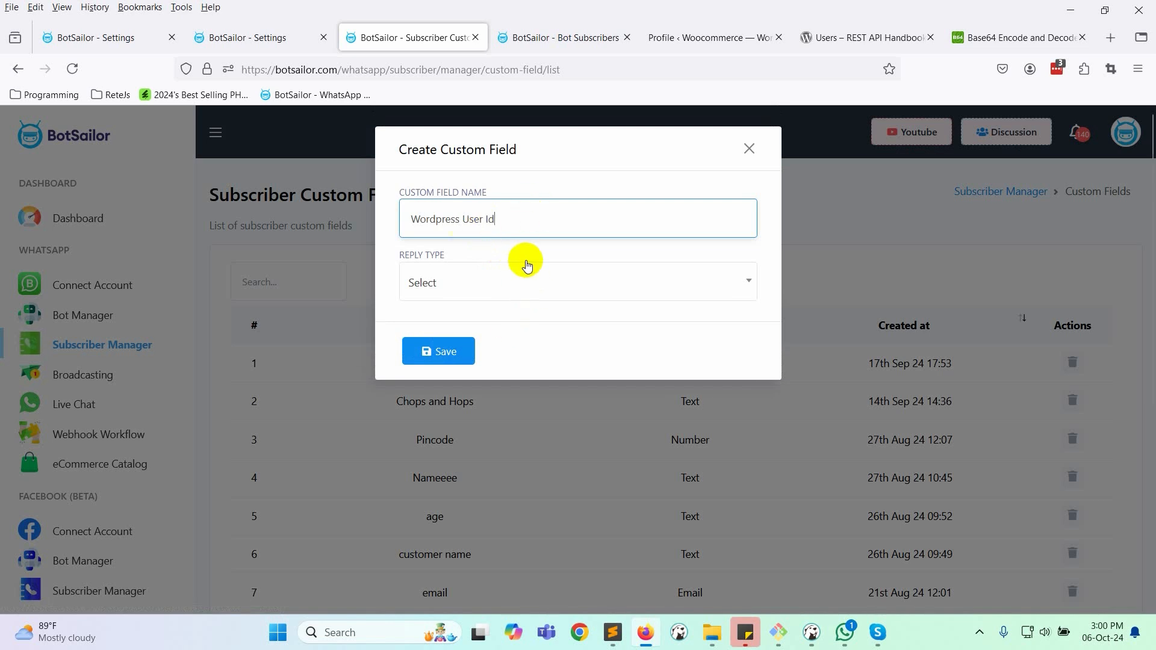
click(521, 280)
click(453, 442)
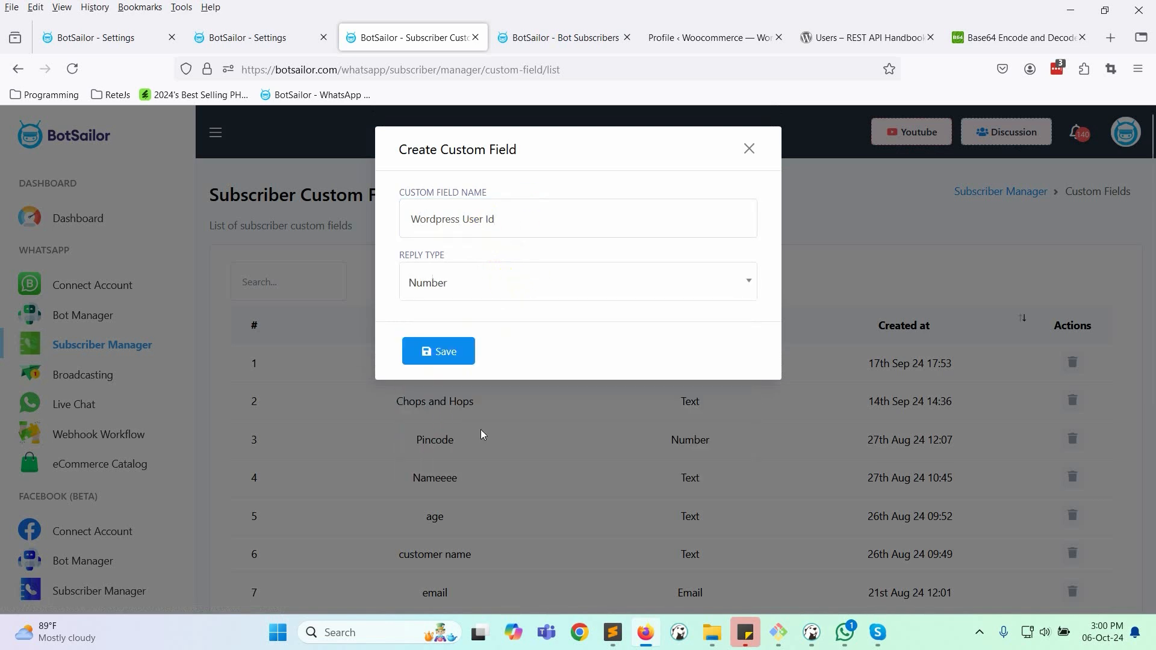
click(449, 366)
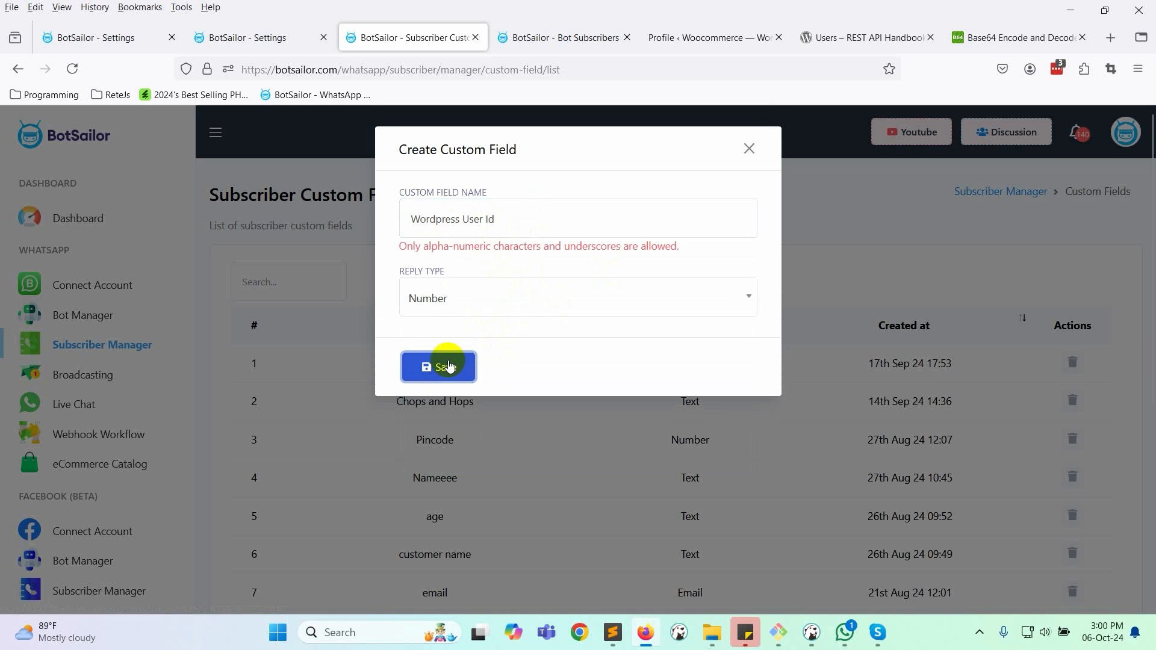
click(463, 223)
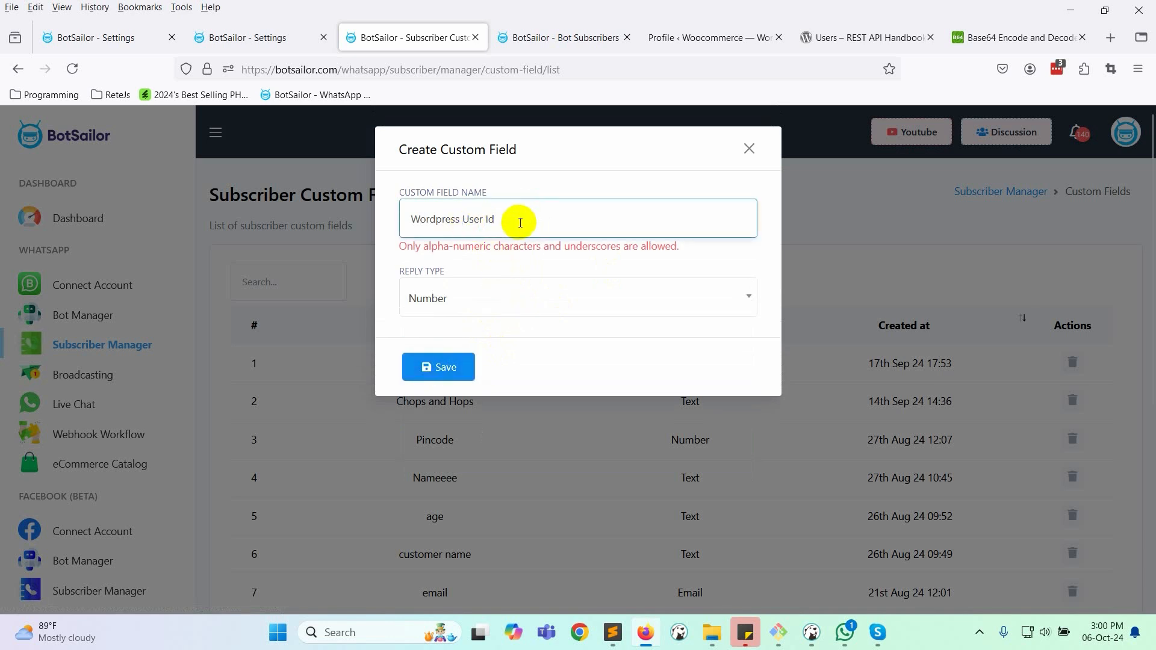
key(BackSpace)
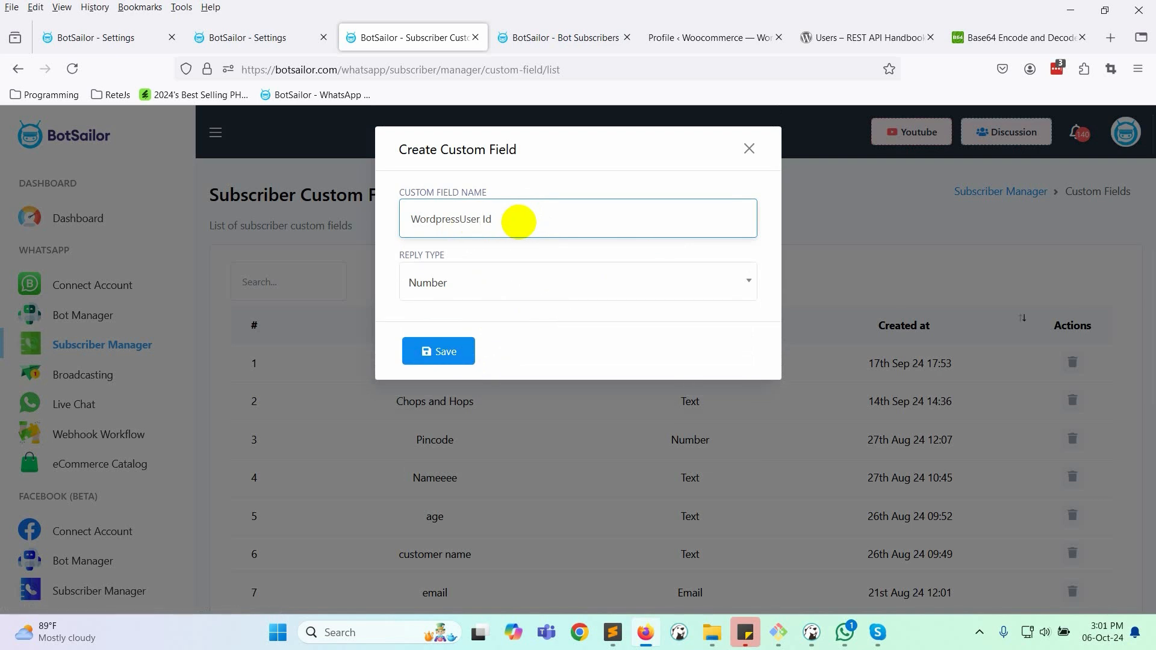
click(451, 353)
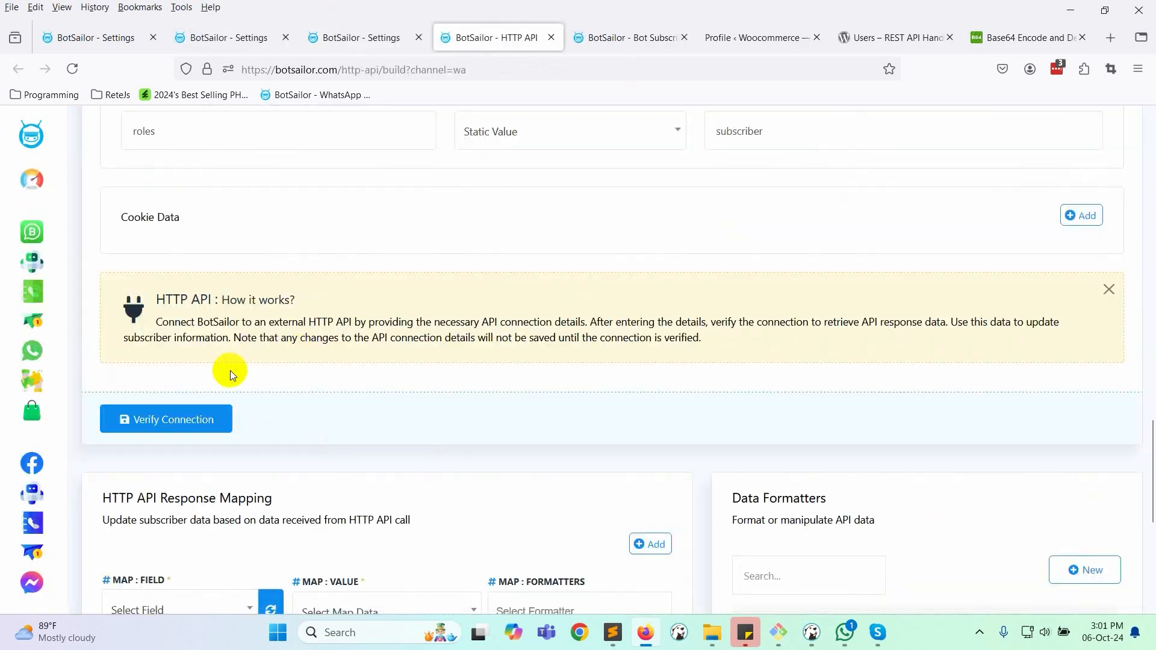
- Choose WordpressUserId as the Map: Field in the response mapping
scroll(503, 395, down, 6)
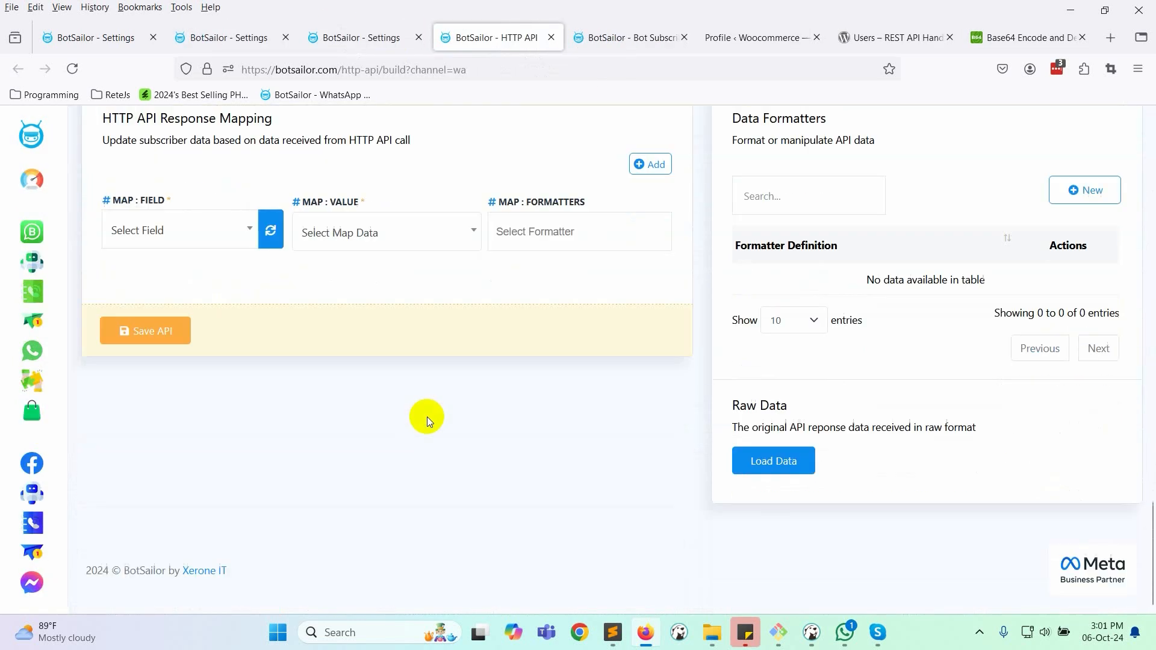
click(227, 232)
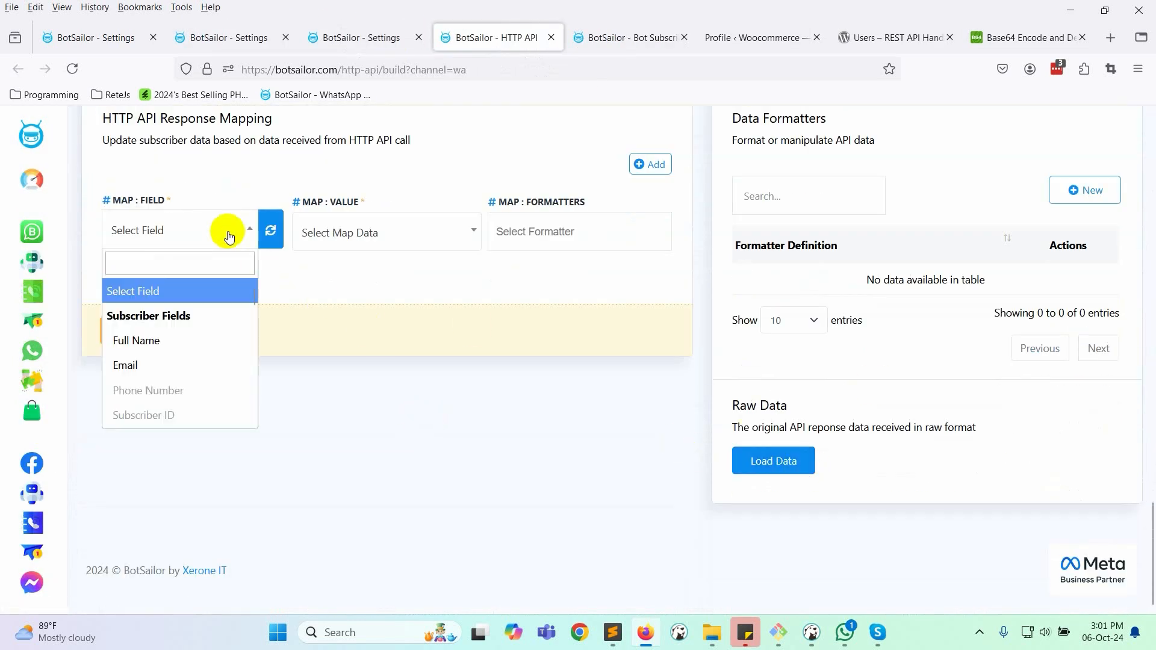
scroll(195, 383, down, 5)
scroll(194, 383, down, 5)
scroll(183, 400, up, 4)
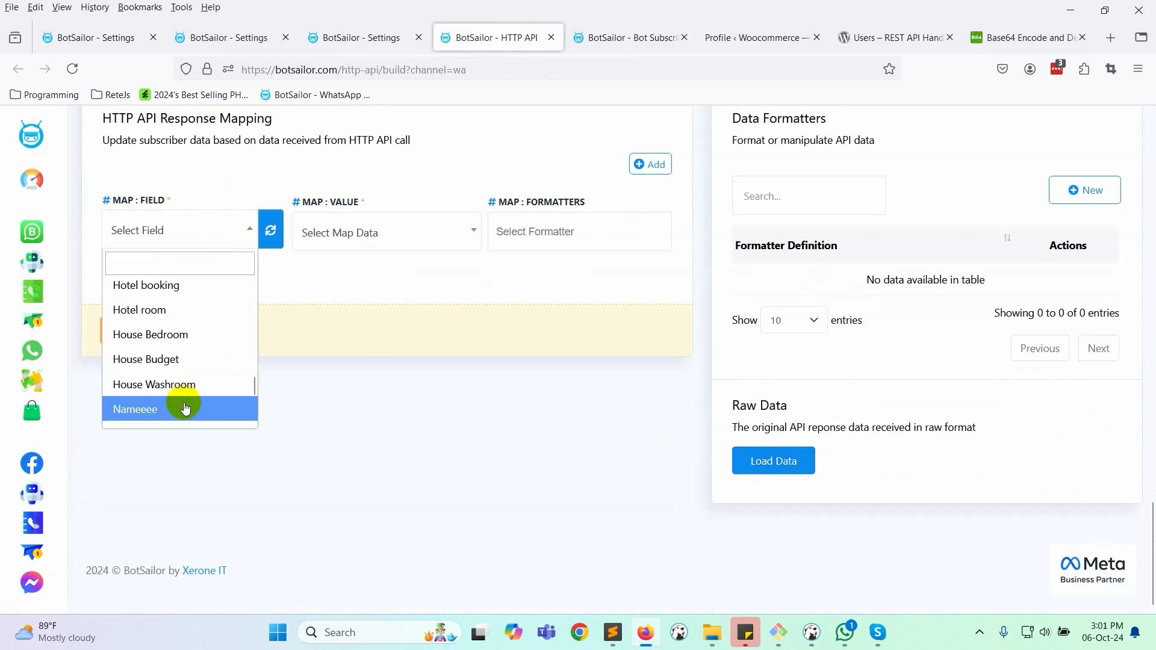
scroll(185, 408, up, 2)
click(163, 260)
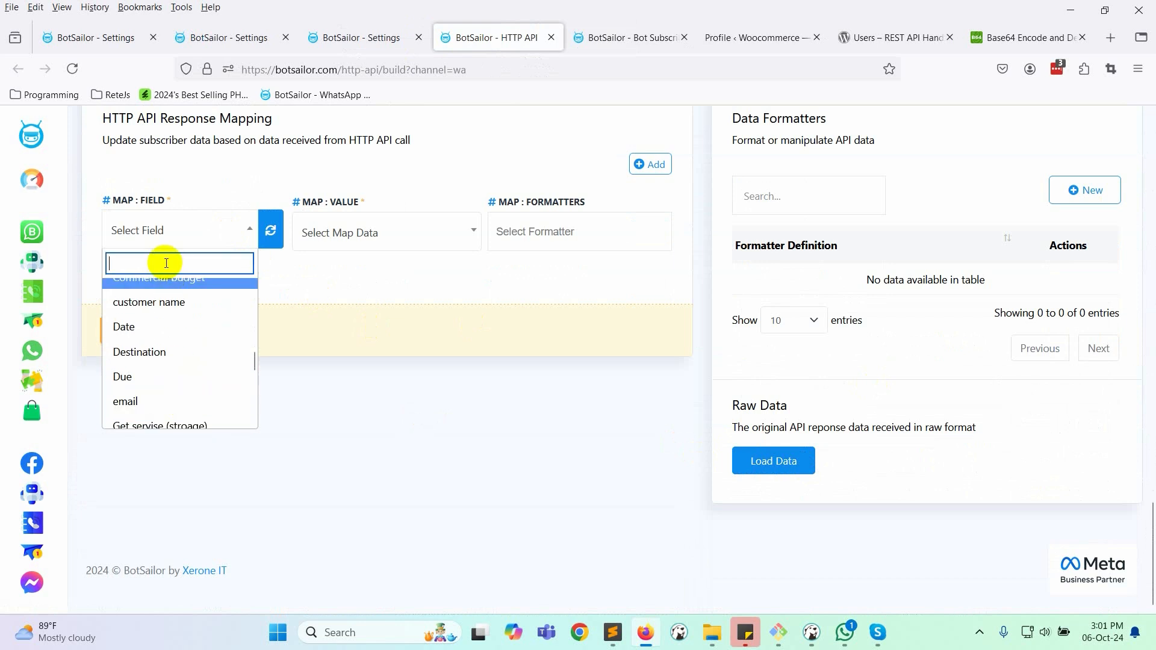
text(w)
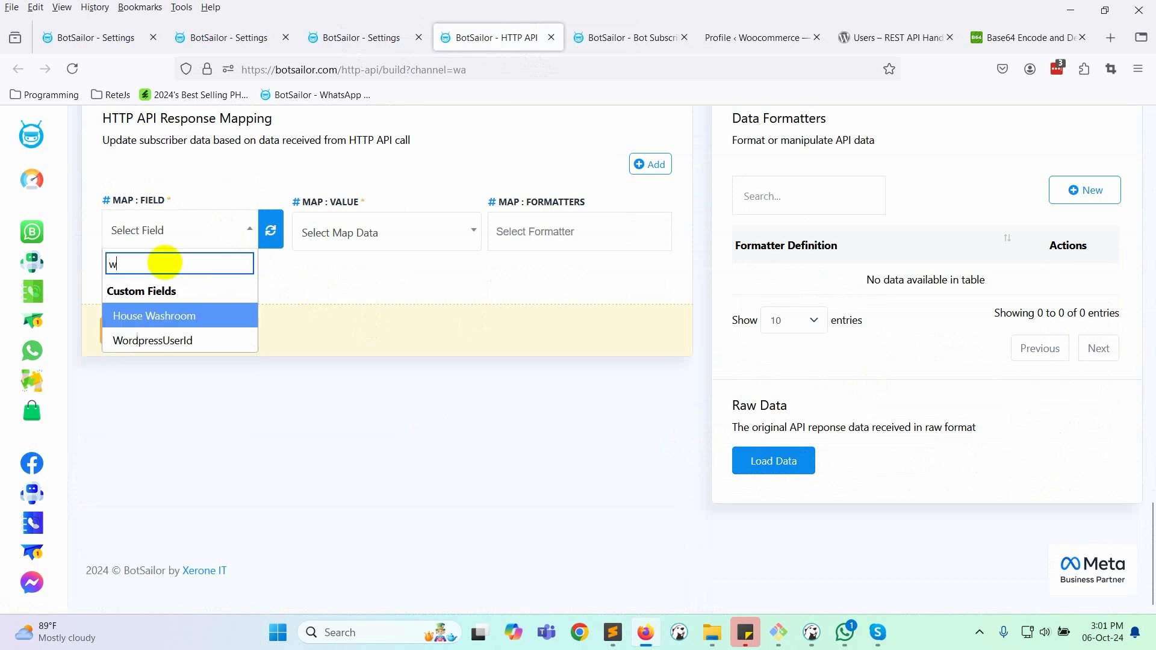
click(198, 339)
- Map the 'id : 6' response value into it and save the API
click(388, 231)
scroll(390, 373, down, 3)
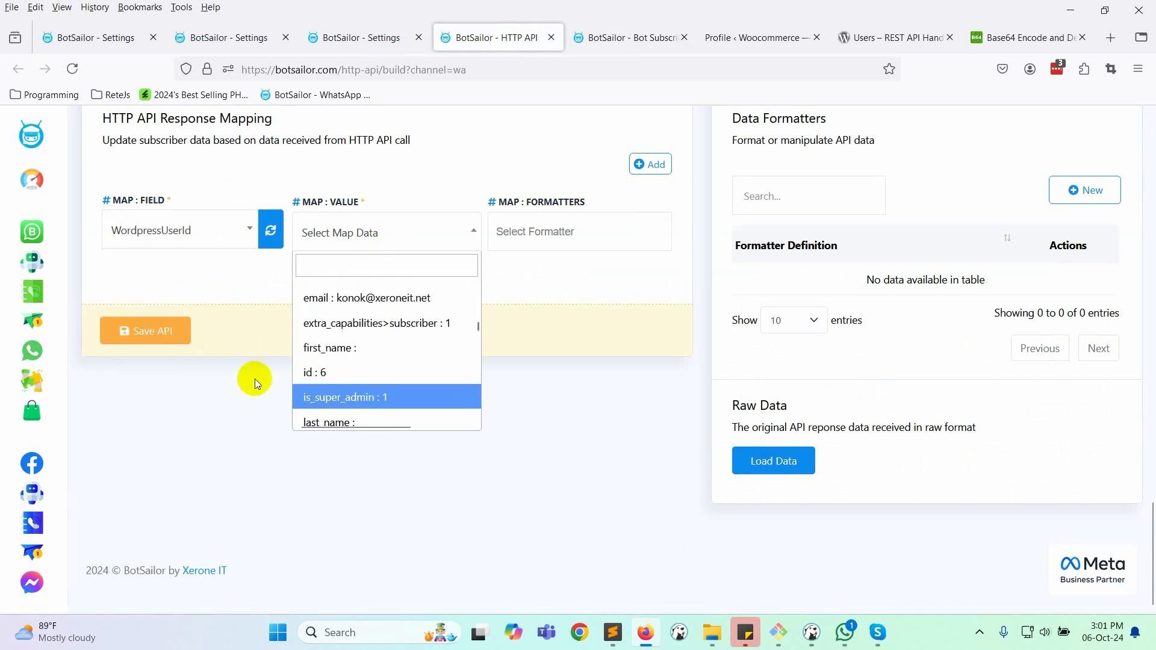
click(313, 373)
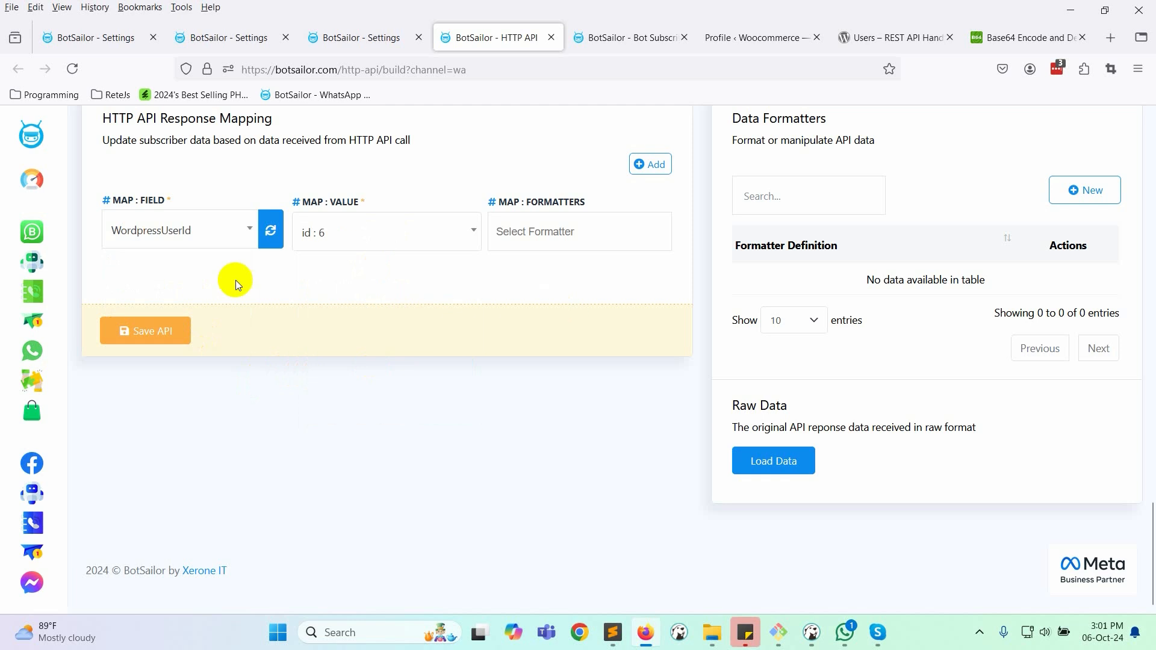
click(124, 340)
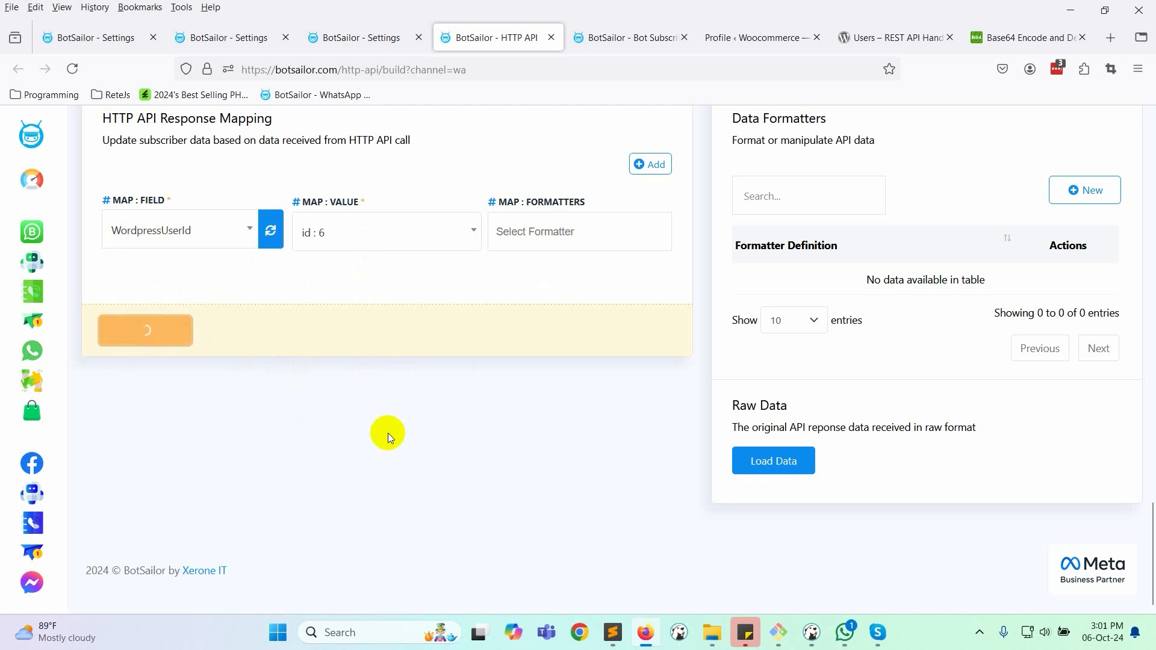
click(577, 450)
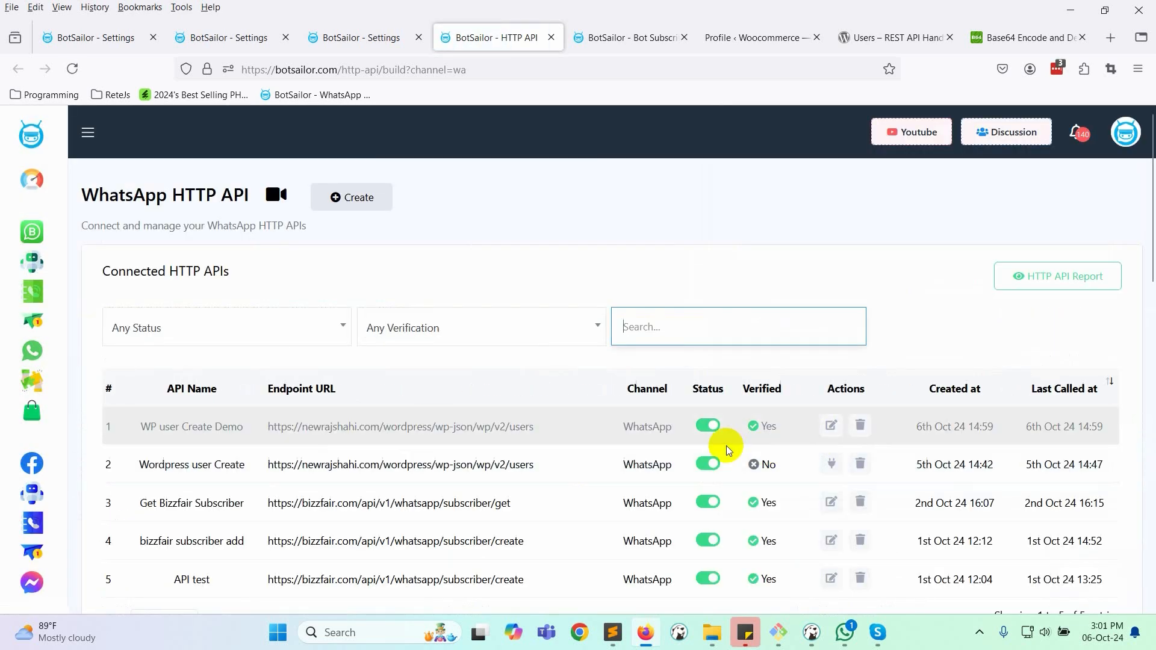
- Delete the test subscriber user (id 6) from the WordPress Users list
click(731, 36)
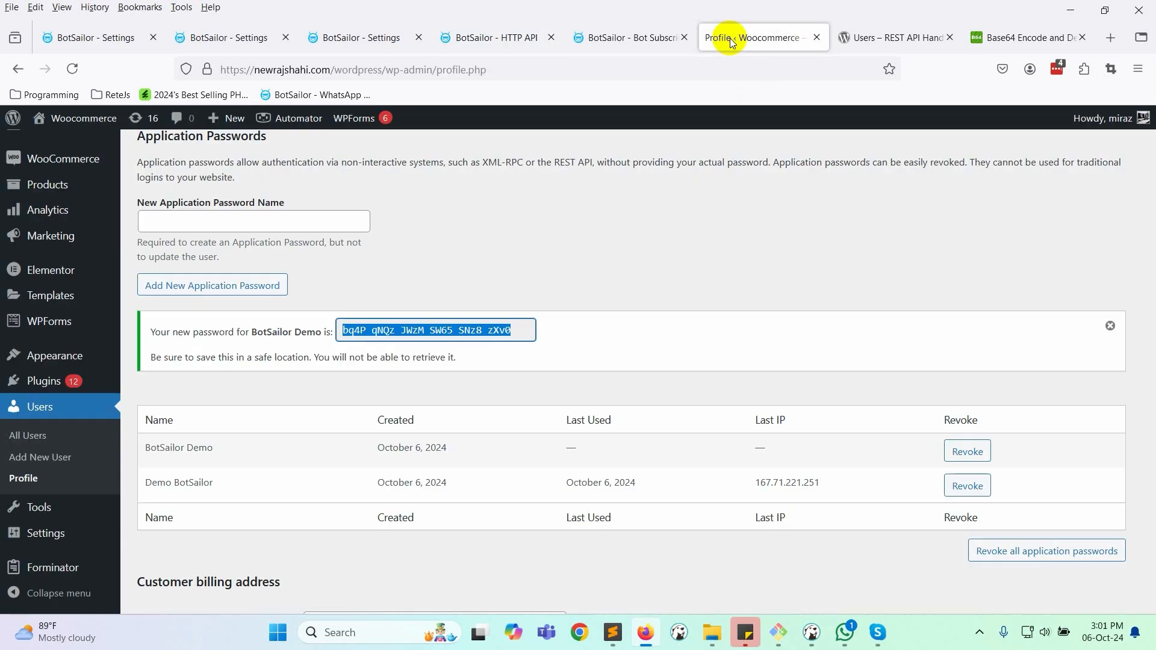
scroll(15, 509, down, 15)
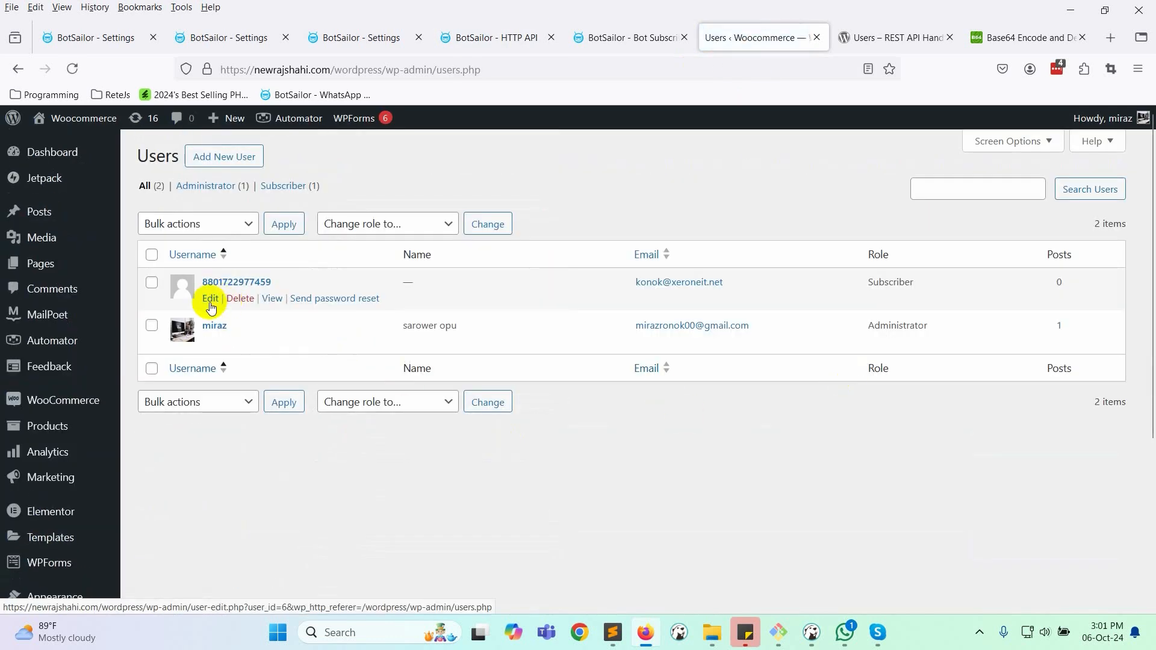
drag(277, 282, 207, 283)
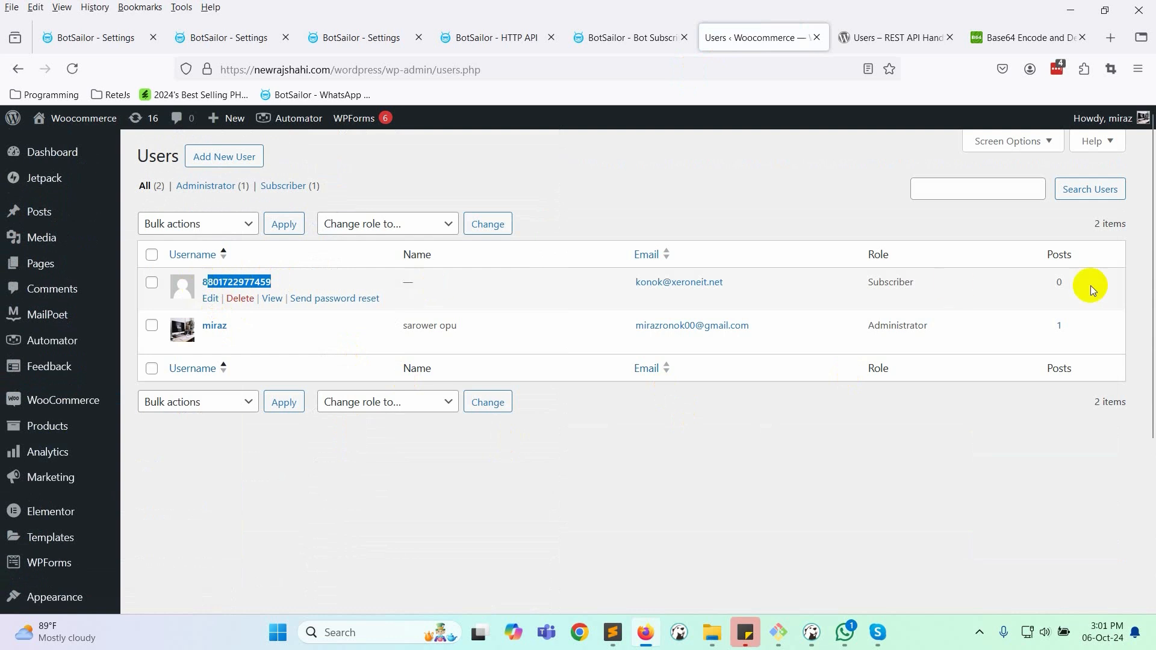
click(152, 282)
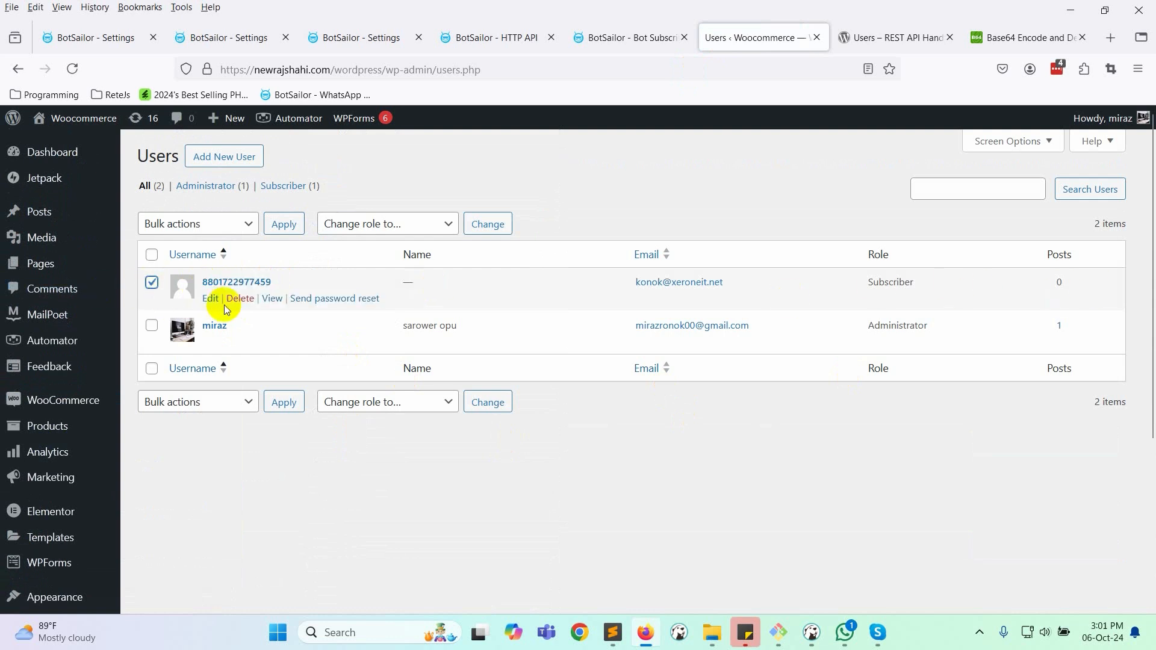
click(240, 298)
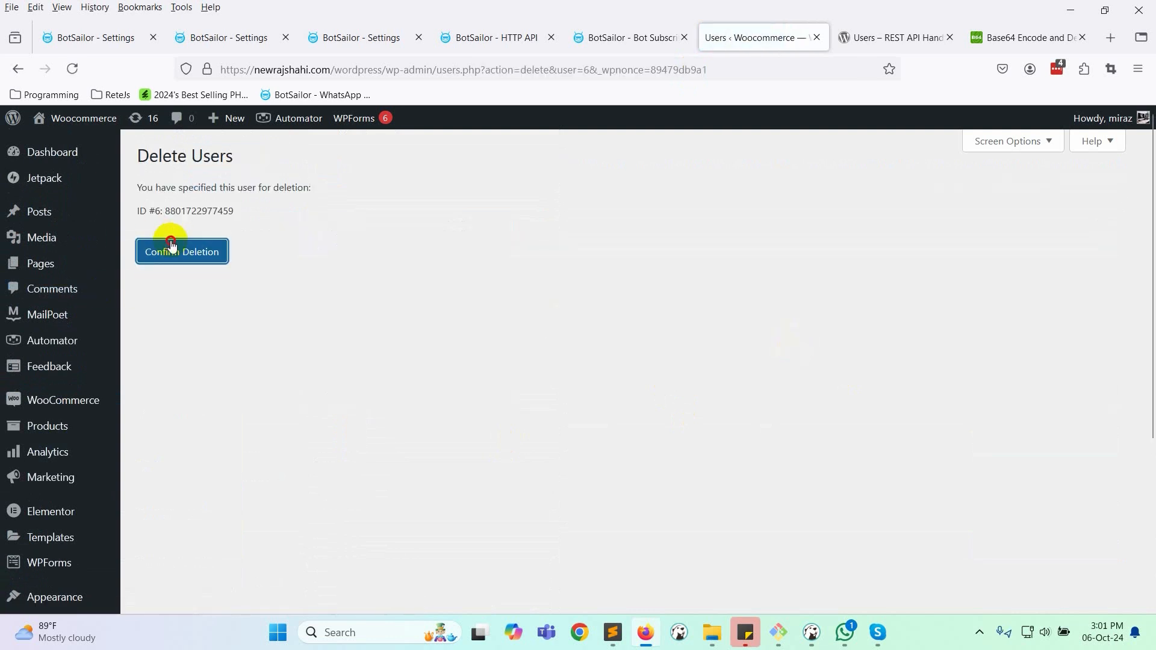
click(175, 248)
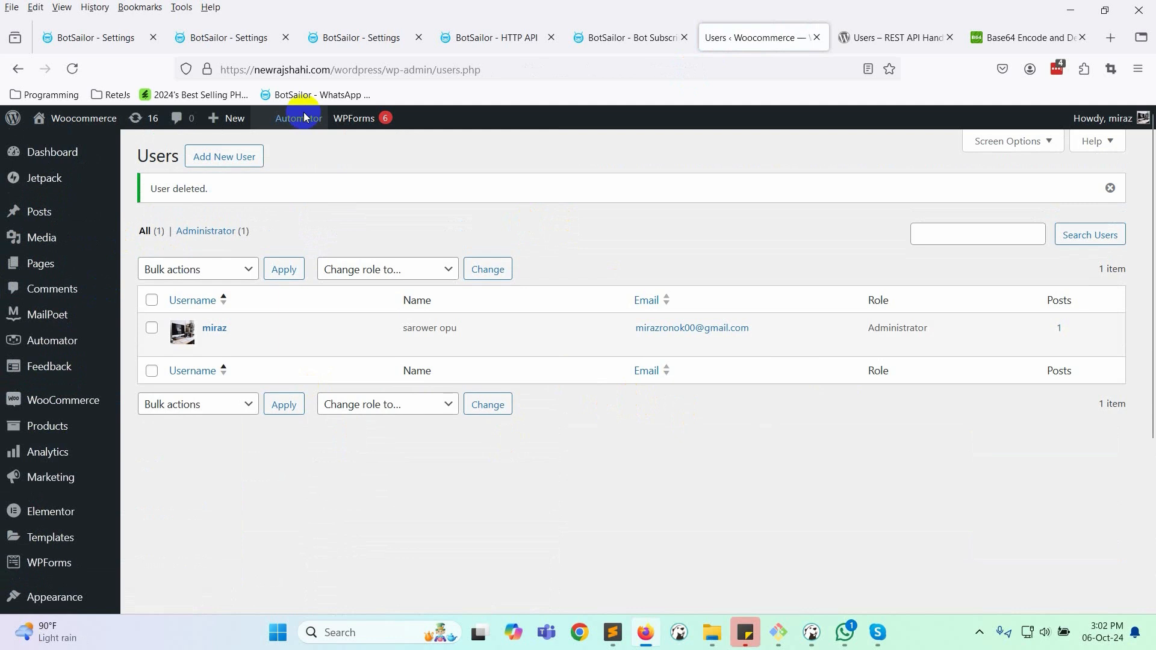
- Create a new WhatsApp bot flow whose start node is titled wpapicall, and save it
click(207, 38)
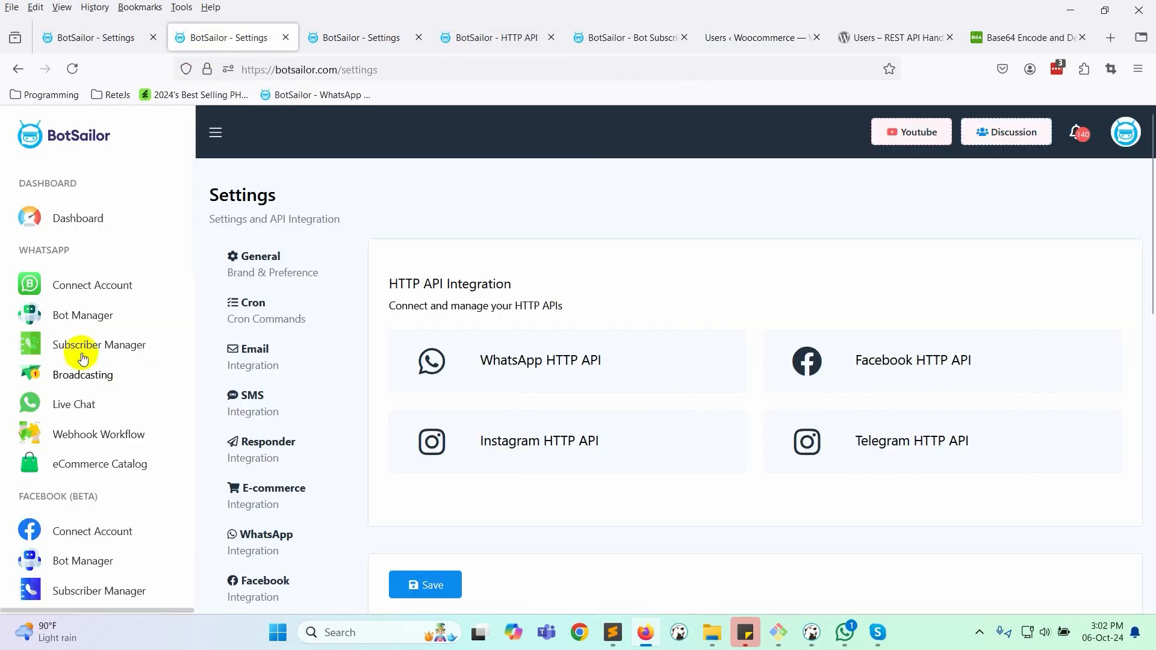
click(82, 310)
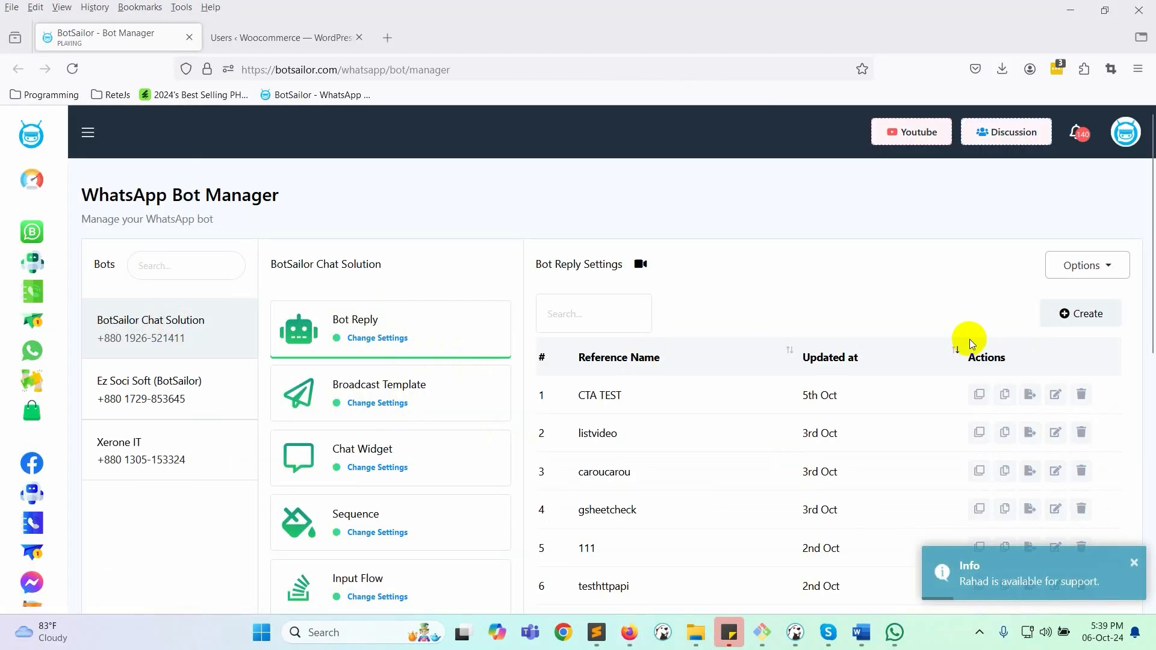
click(1080, 312)
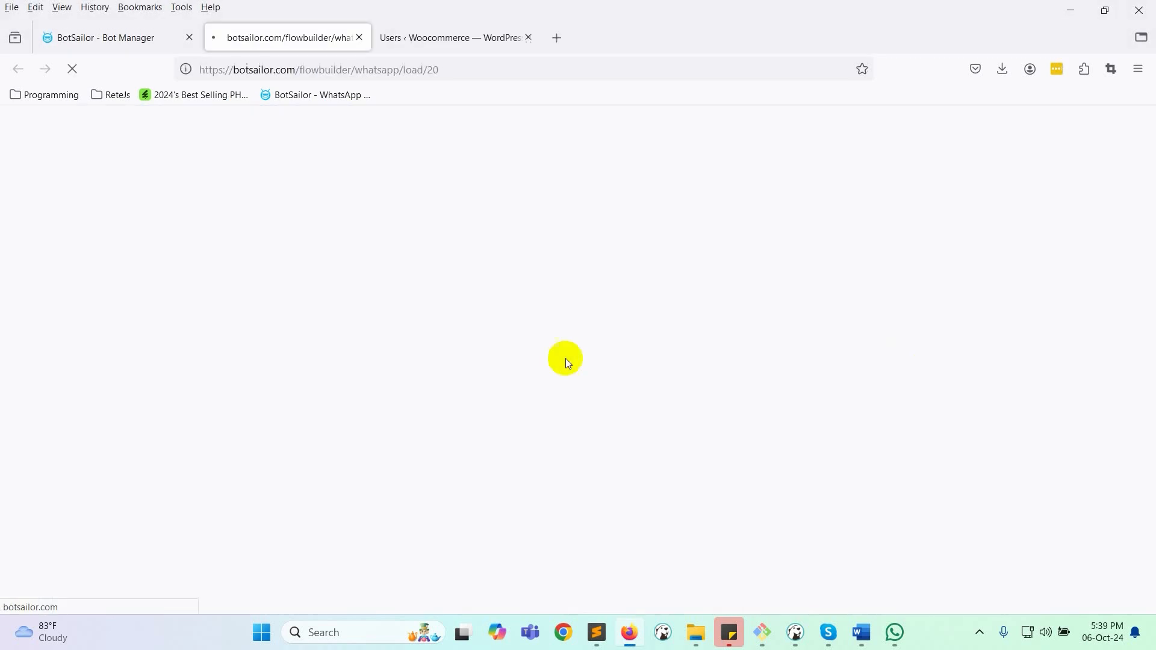
double_click(349, 388)
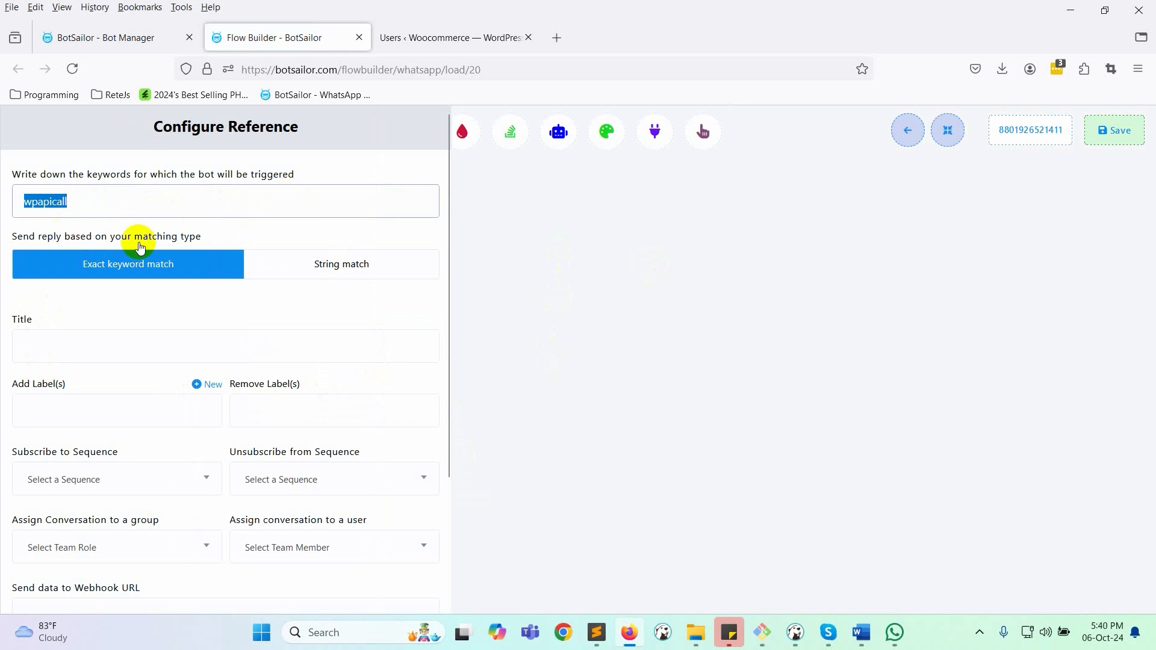
click(95, 344)
text(wpapicall)
scroll(96, 421, down, 3)
click(33, 589)
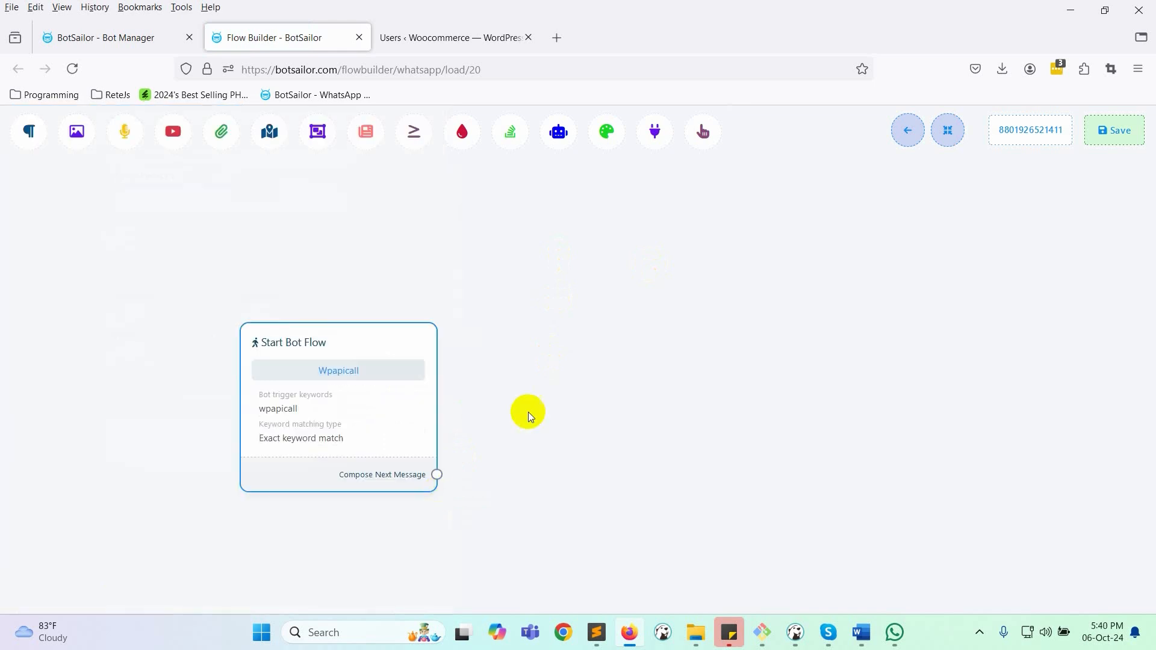
- Connect a User Input Flow node after the start node and open its campaign list
drag(437, 475, 538, 241)
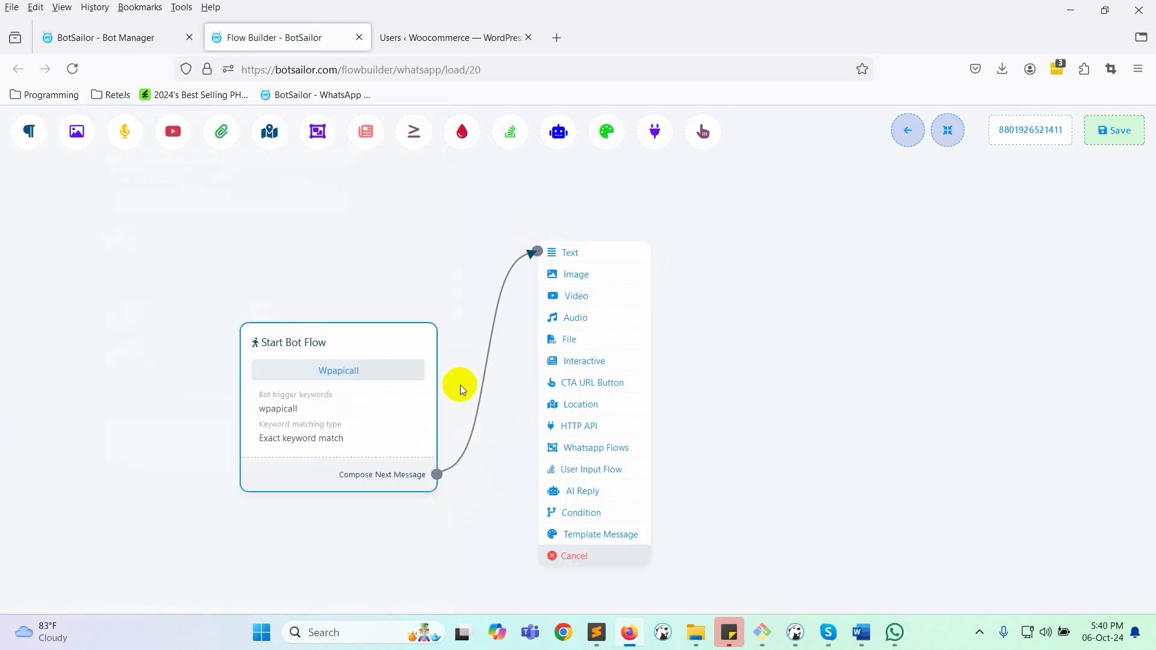
click(593, 470)
drag(667, 491, 553, 272)
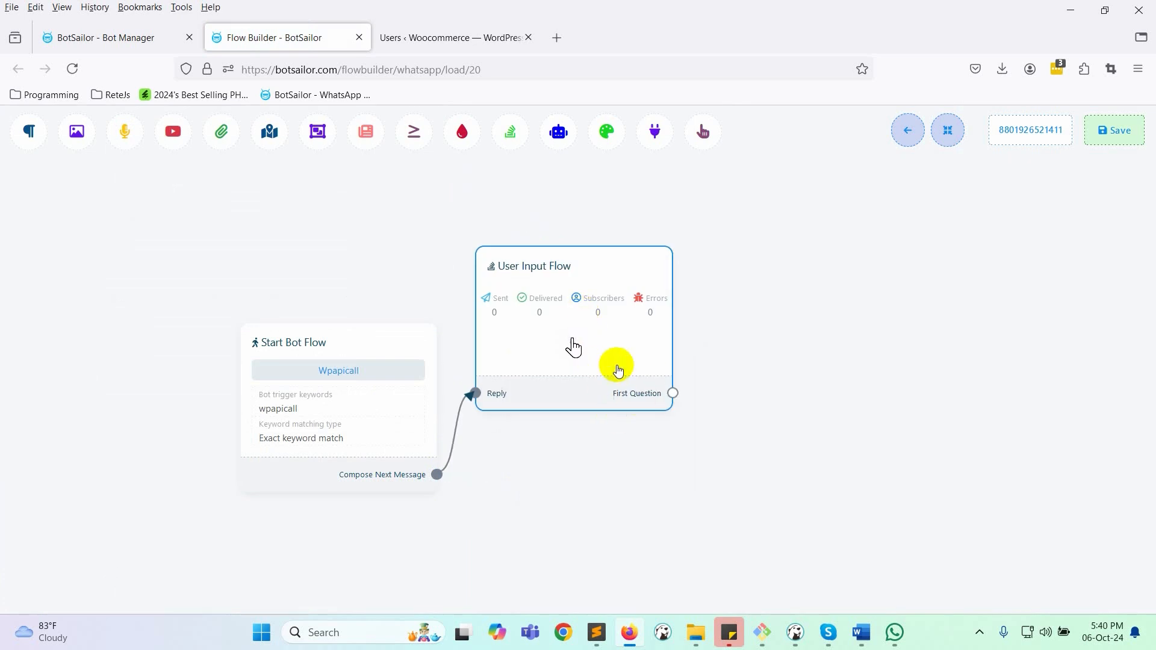
double_click(615, 330)
click(91, 321)
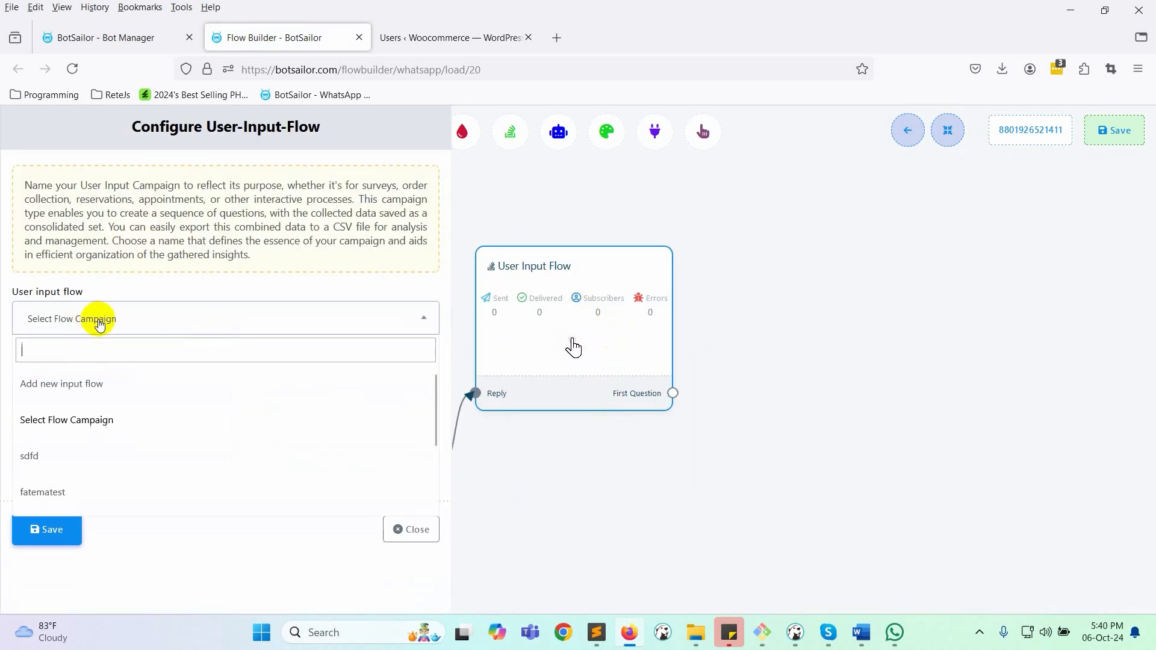
- Create a new input flow campaign named 'Email Get'
click(67, 390)
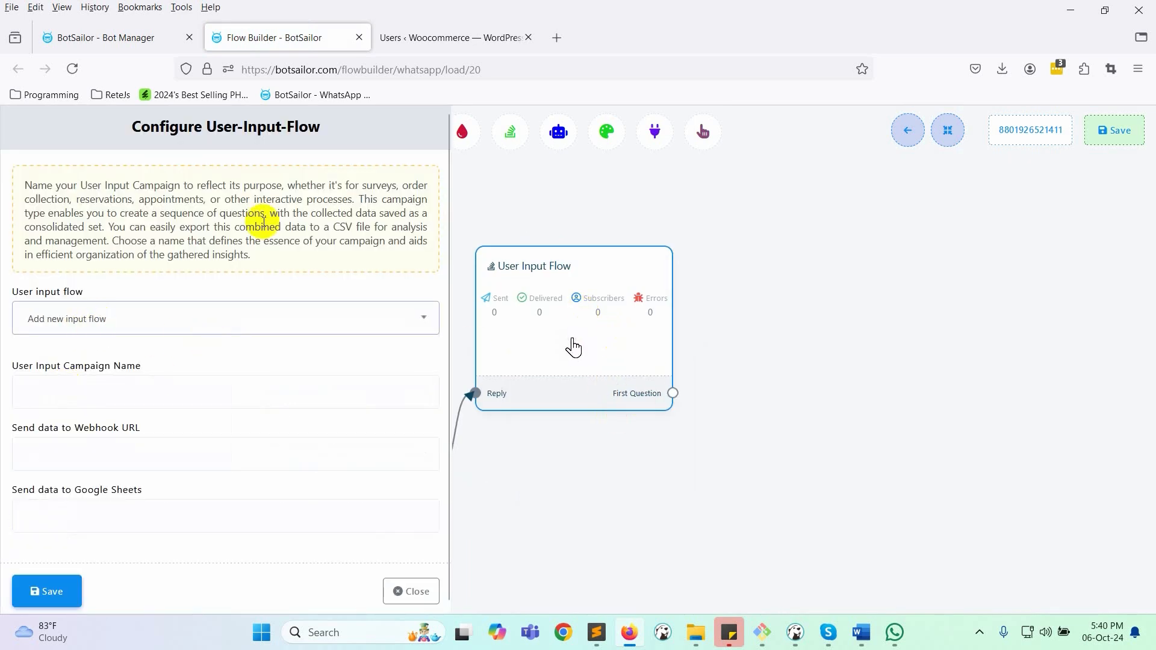
click(106, 397)
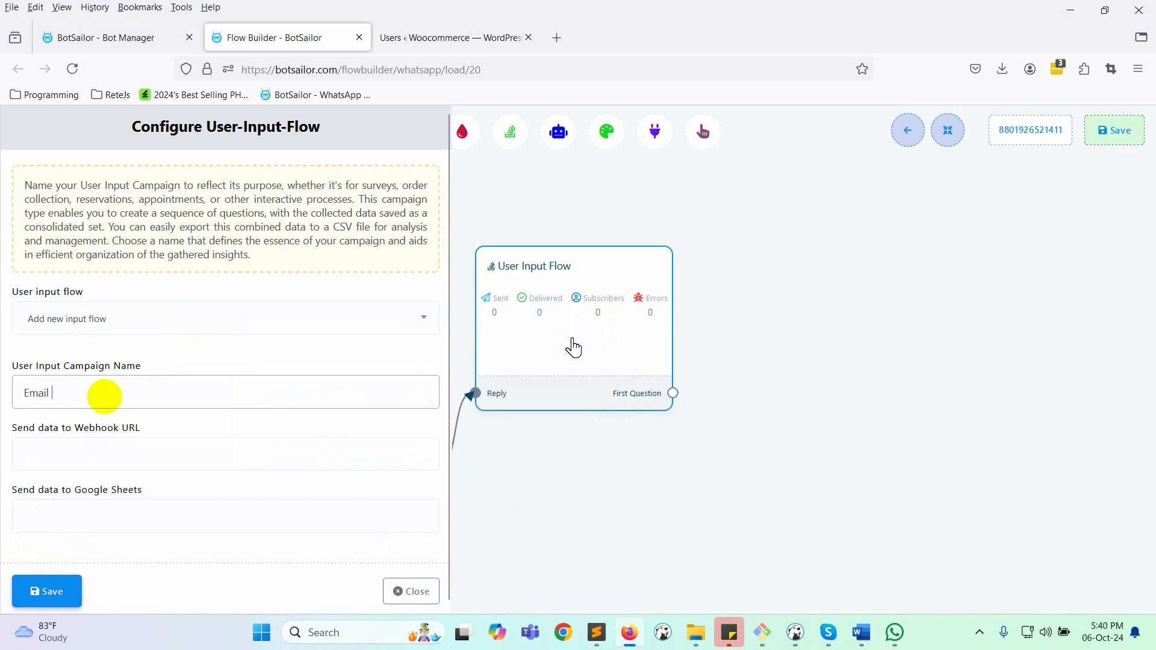
text(Email Get)
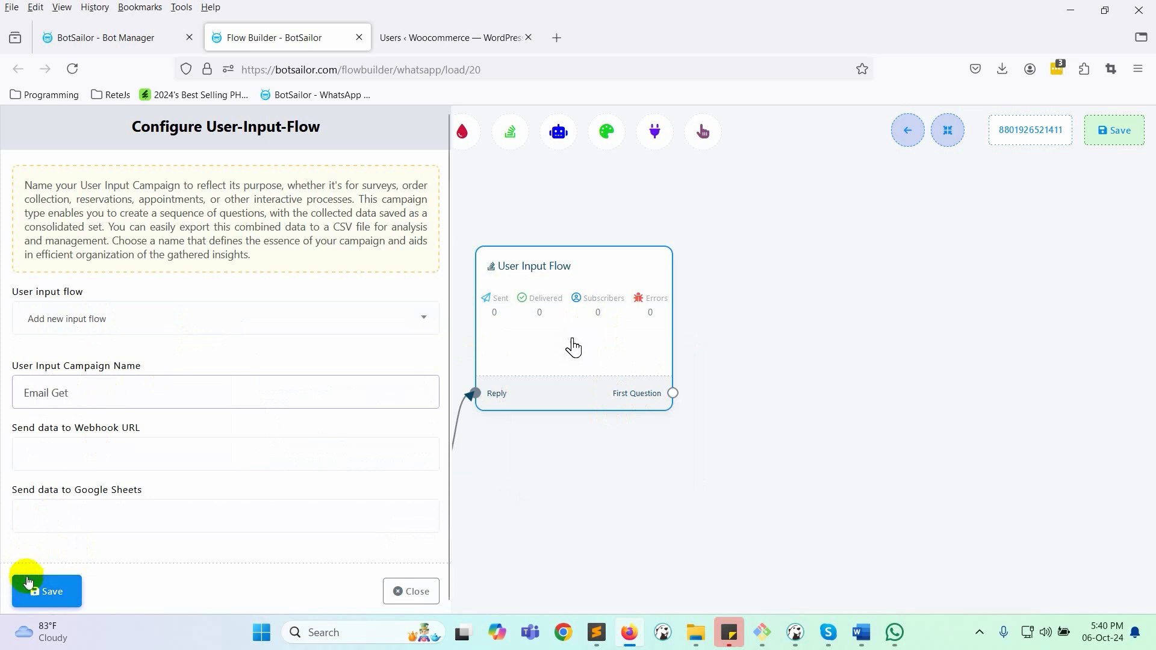
click(24, 591)
- Add a free-input question "What's your email address." expecting an Email reply saved to the email field
drag(688, 512, 537, 498)
mouse_move(623, 339)
mouse_down()
mouse_move(779, 341)
mouse_move(635, 342)
mouse_up()
double_click(635, 342)
click(48, 204)
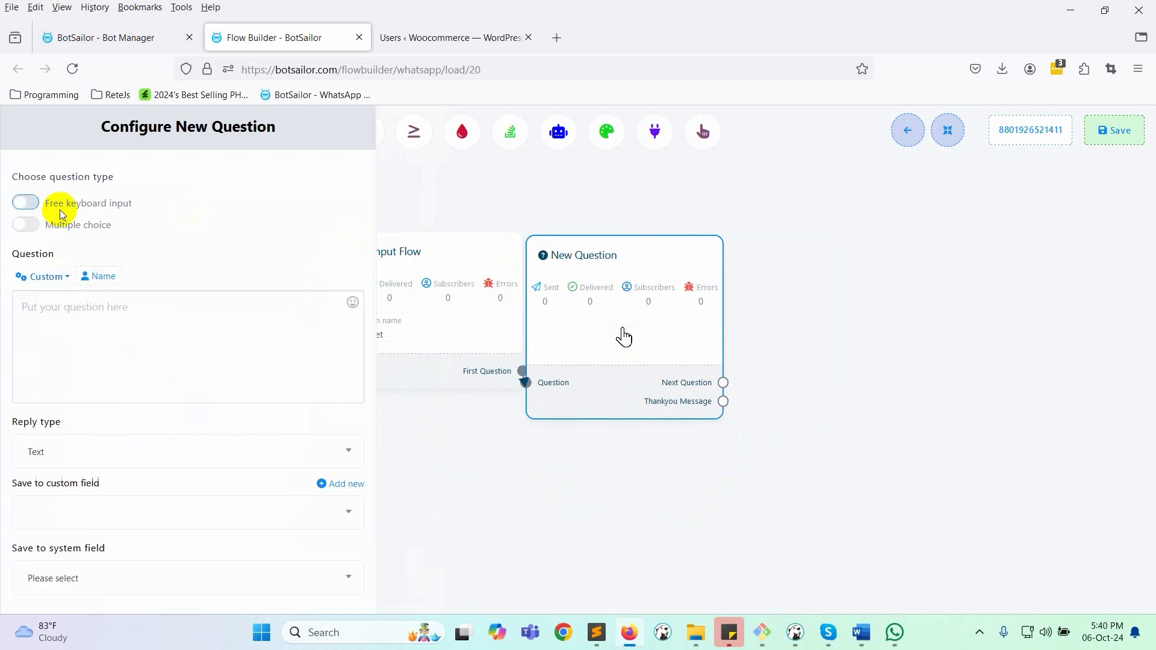
click(61, 329)
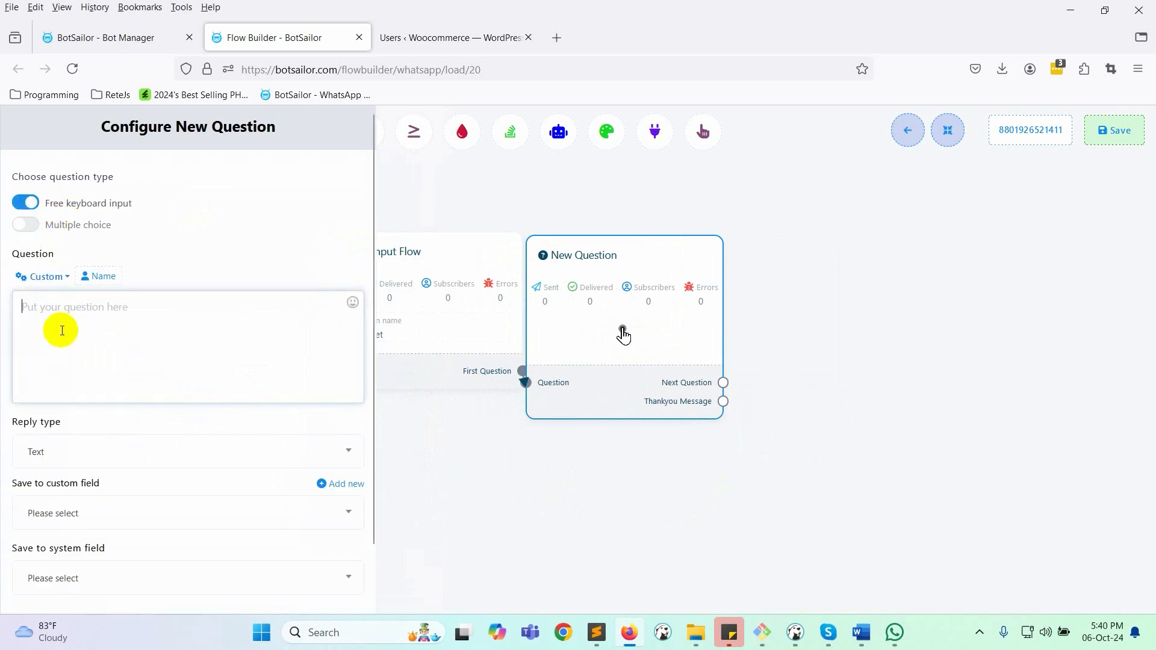
text(What's yo)
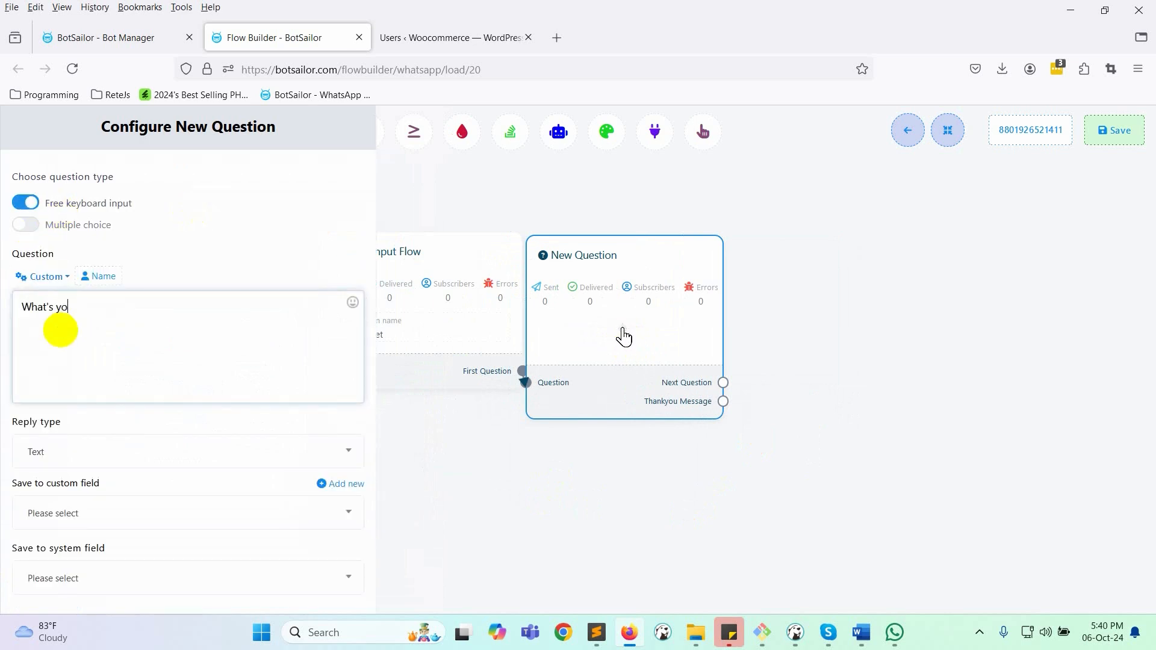
text(ur email address.)
scroll(60, 361, down, 2)
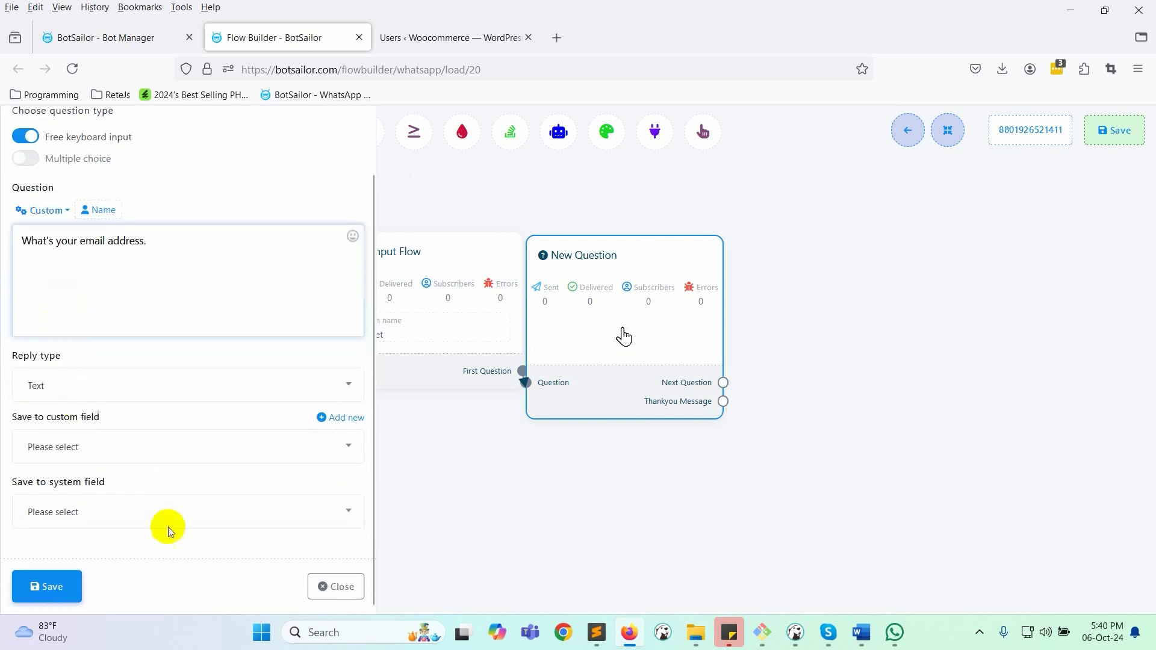
click(121, 388)
click(32, 488)
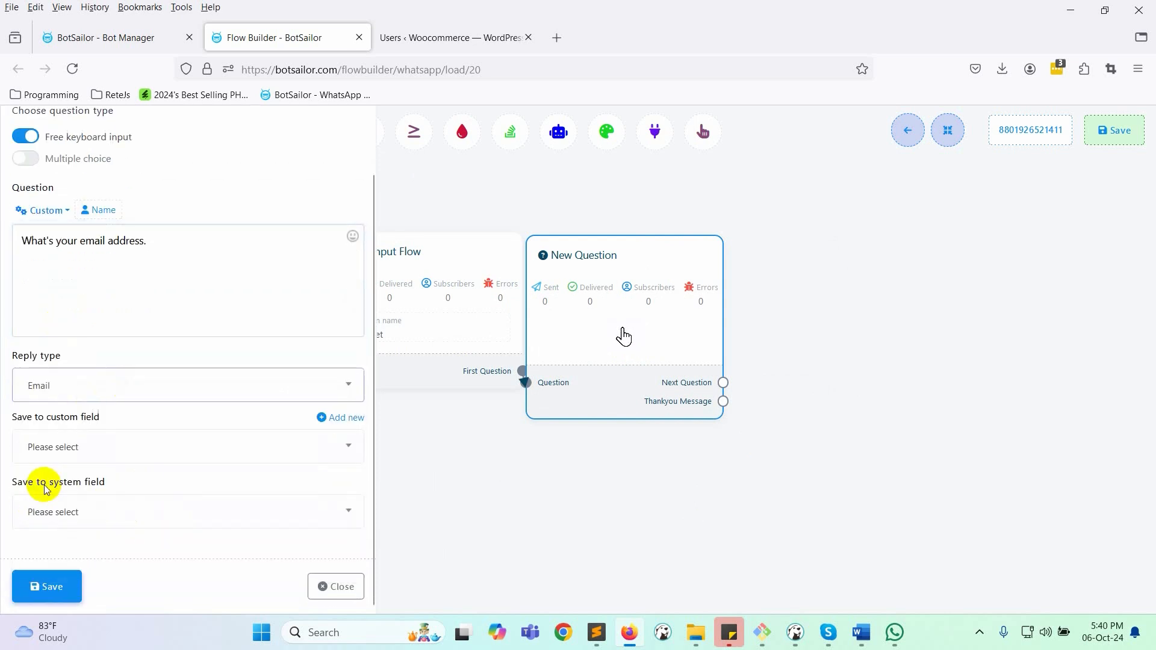
click(55, 445)
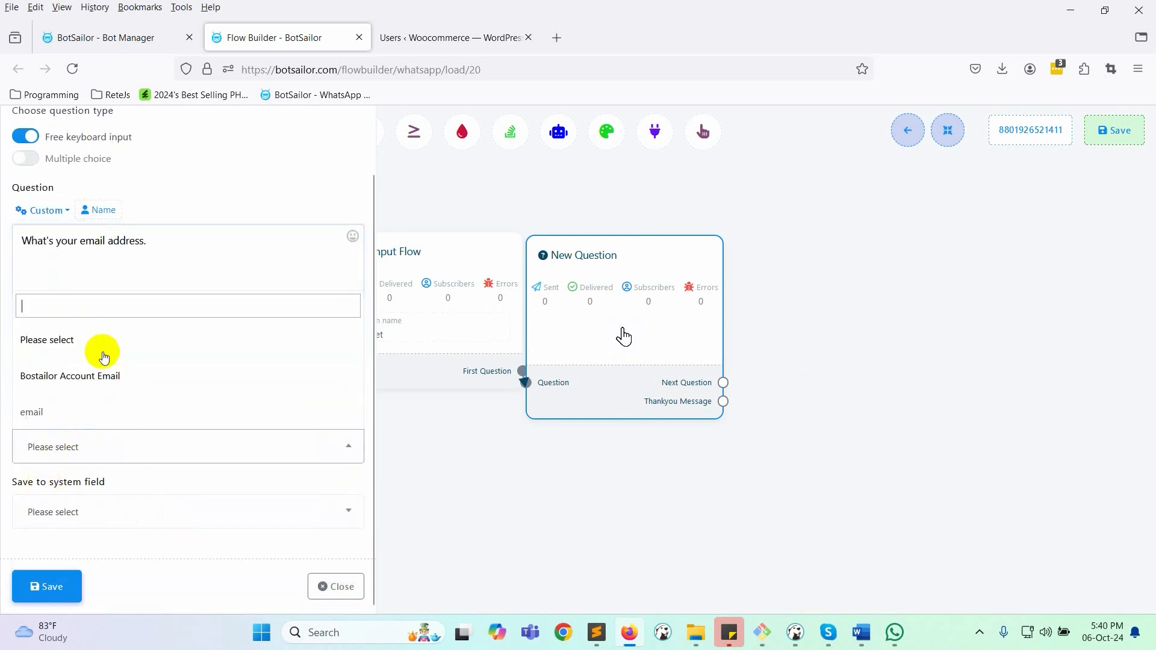
click(55, 411)
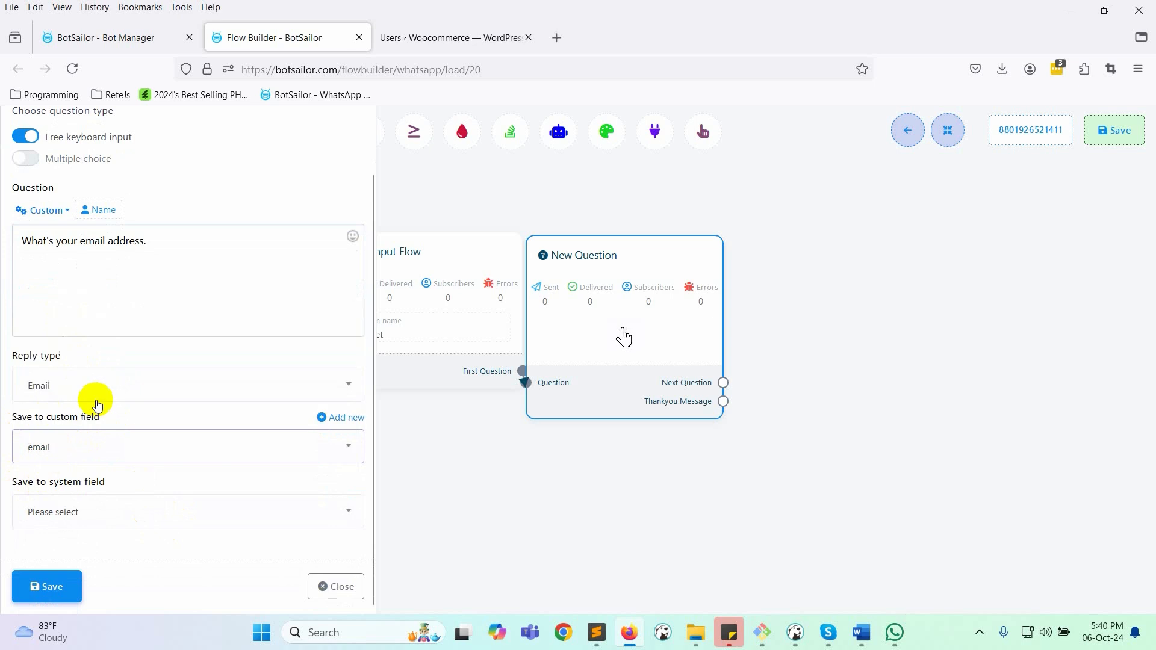
click(44, 585)
- Attach a Text message step to the thank-you output and place it beside the question
drag(723, 496, 852, 377)
click(903, 378)
drag(973, 435, 733, 332)
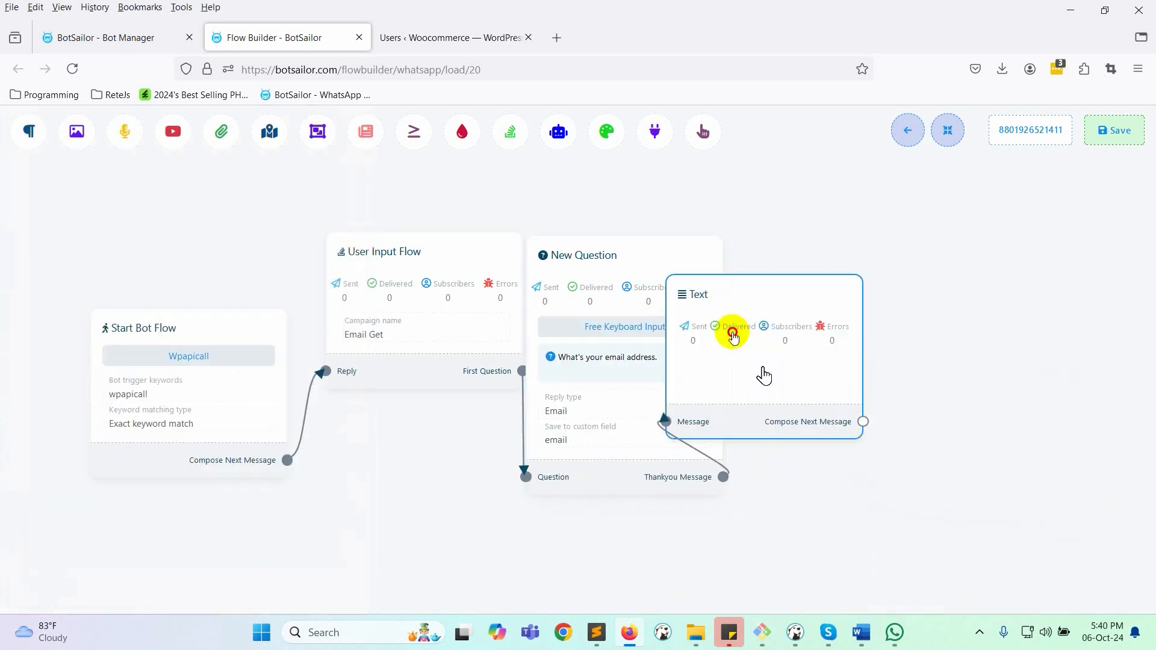
- Fill the Text node with a please-wait message about creating the wordpress subscriber account
double_click(784, 334)
click(299, 257)
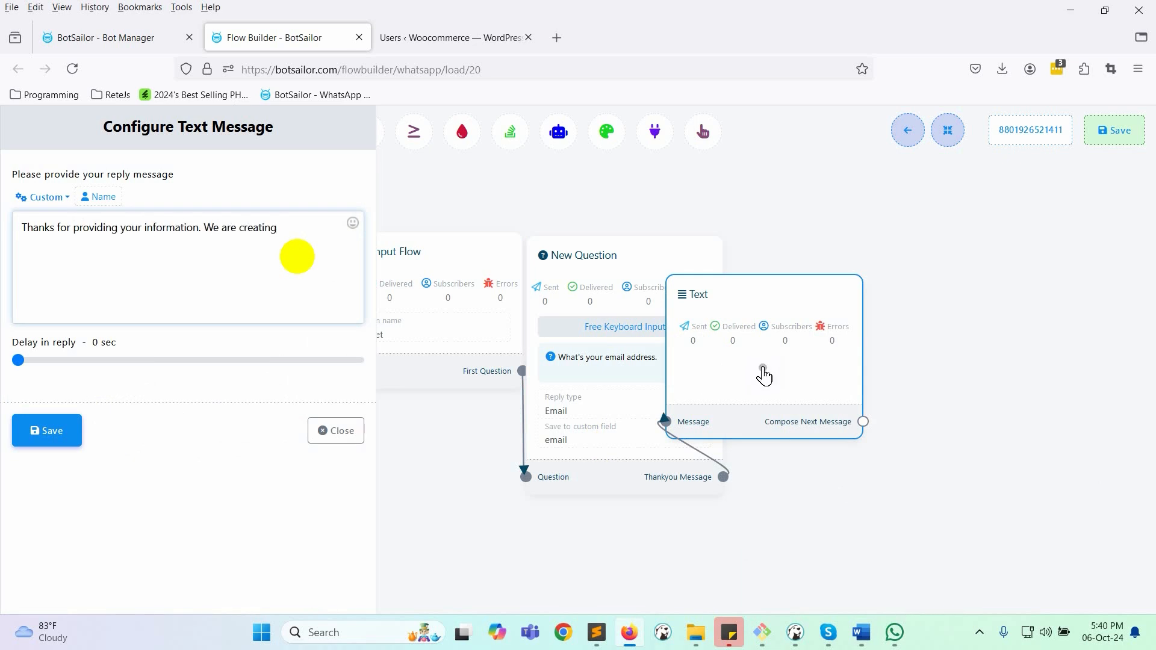
text(ress subscriber account. Please wait.)
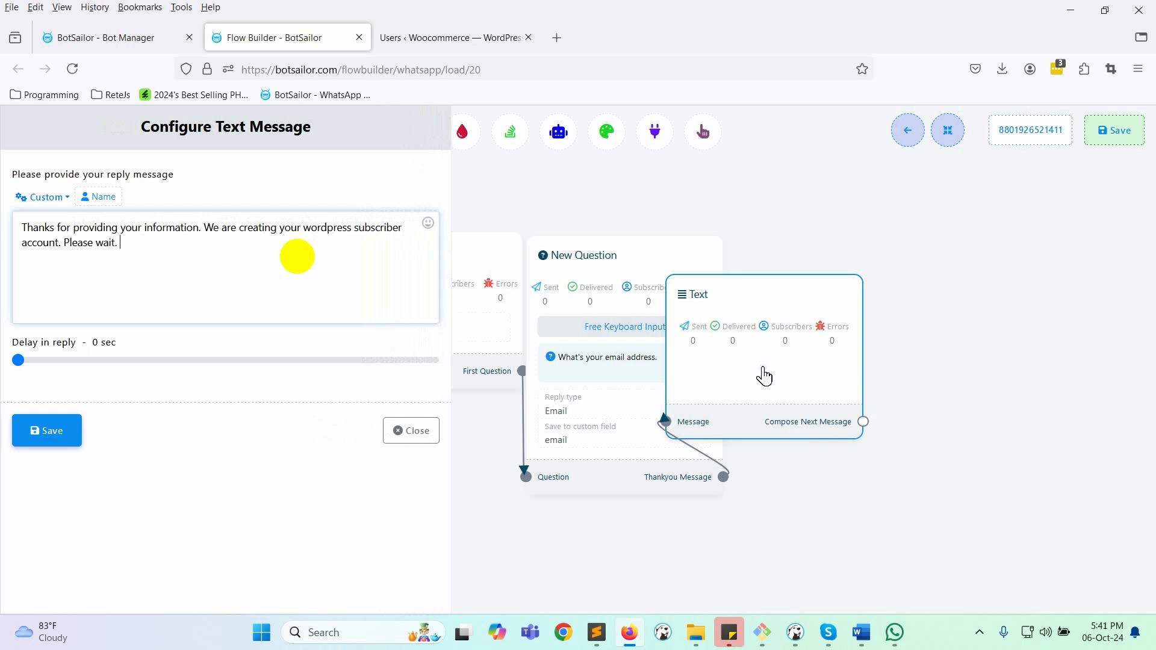
click(64, 434)
- Add an HTTP API step after the wait message running WP User Create Demo : POST
click(947, 130)
drag(972, 521, 501, 541)
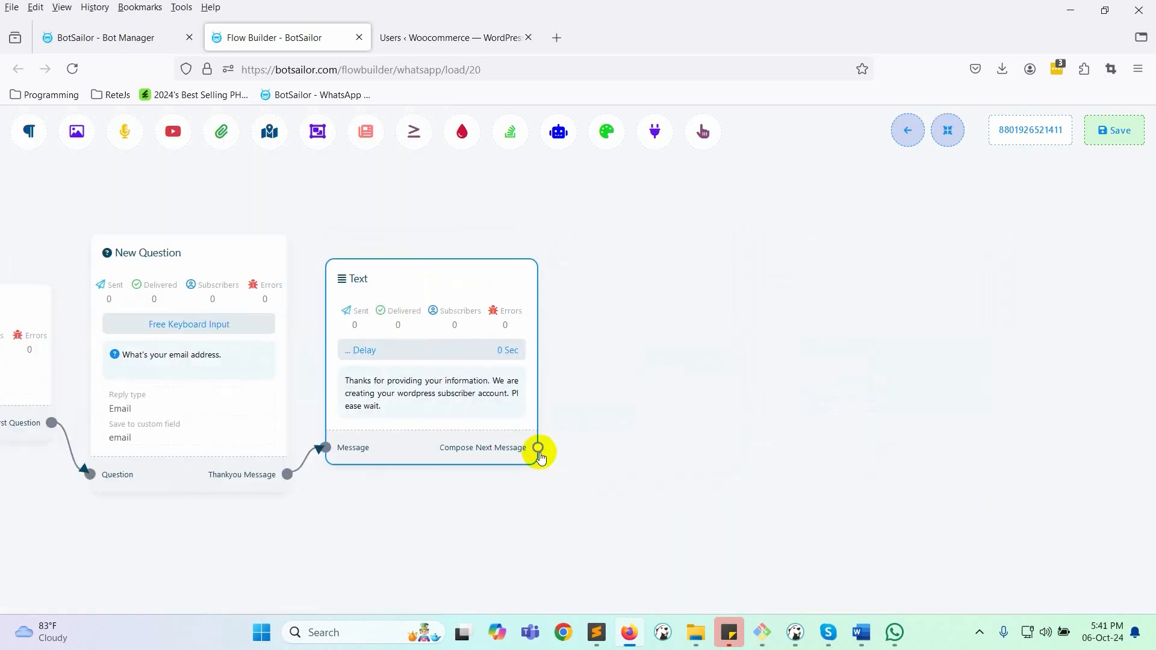
drag(538, 447, 614, 312)
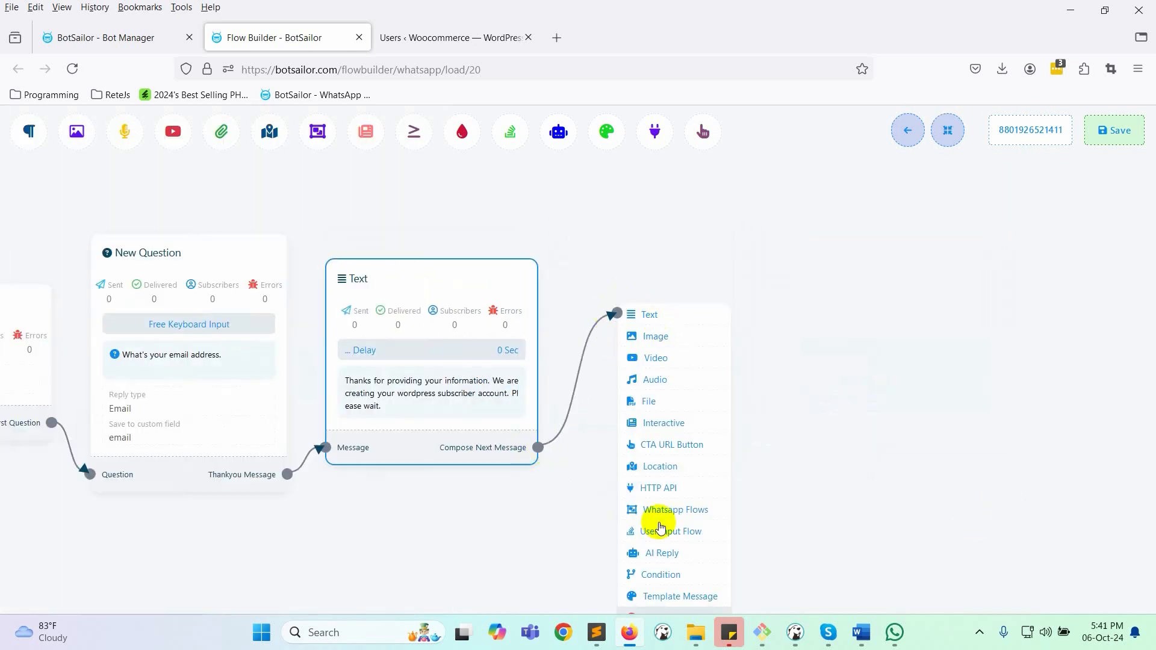
click(659, 488)
drag(769, 546, 741, 359)
double_click(741, 359)
click(197, 199)
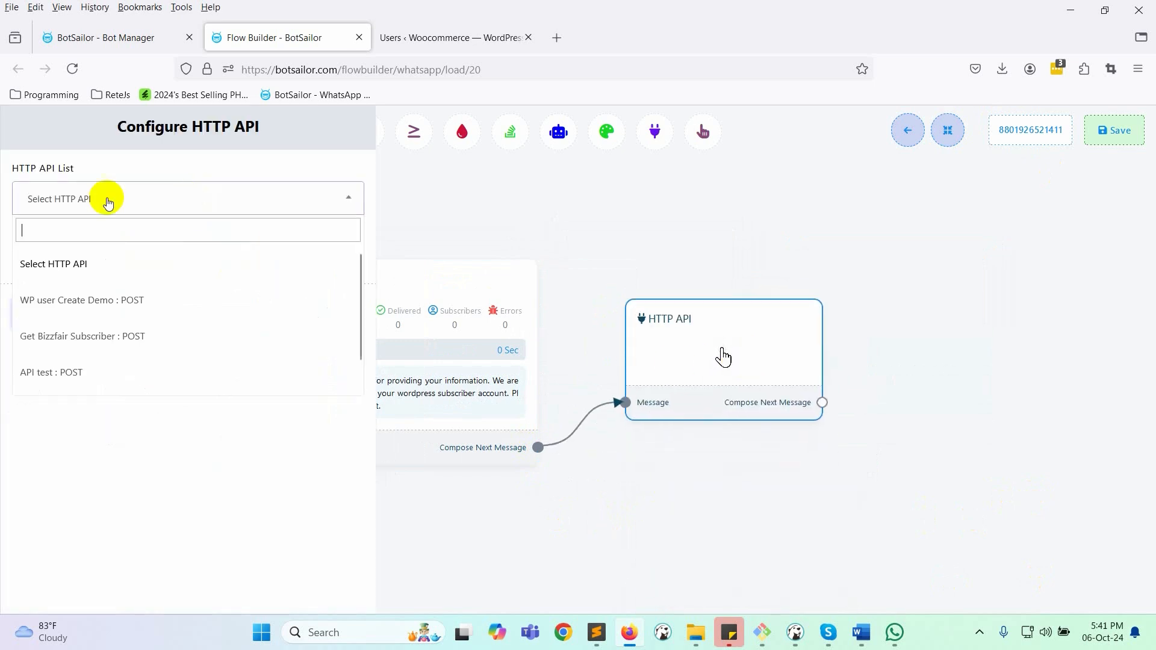
click(111, 302)
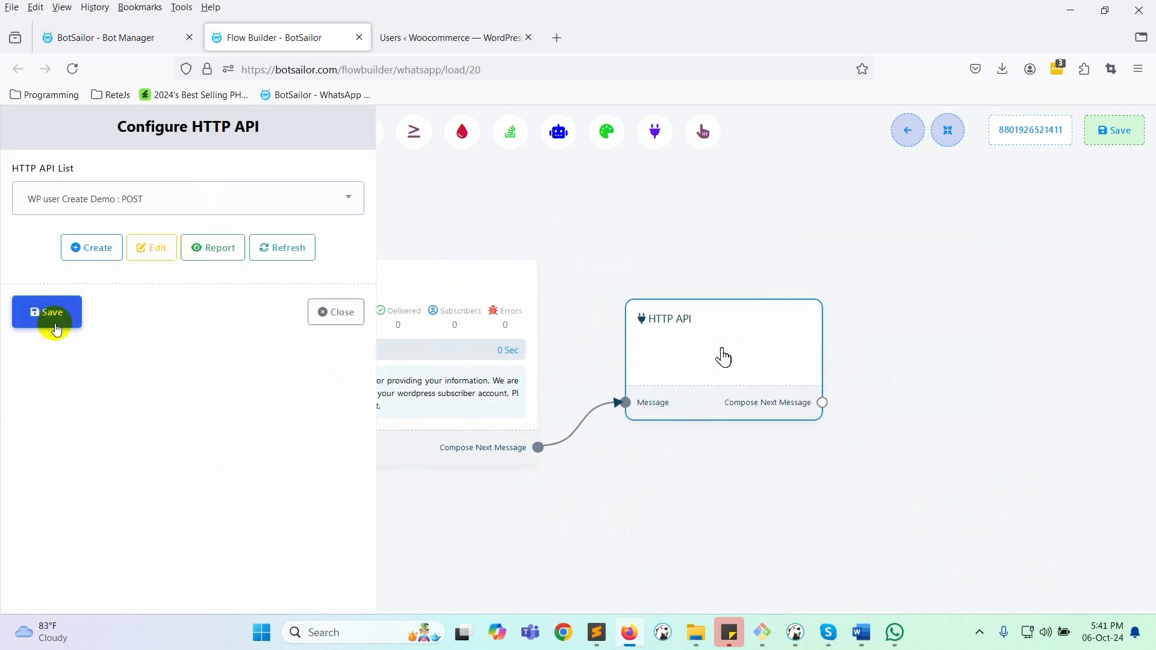
click(55, 325)
drag(740, 325, 692, 337)
drag(909, 262, 633, 232)
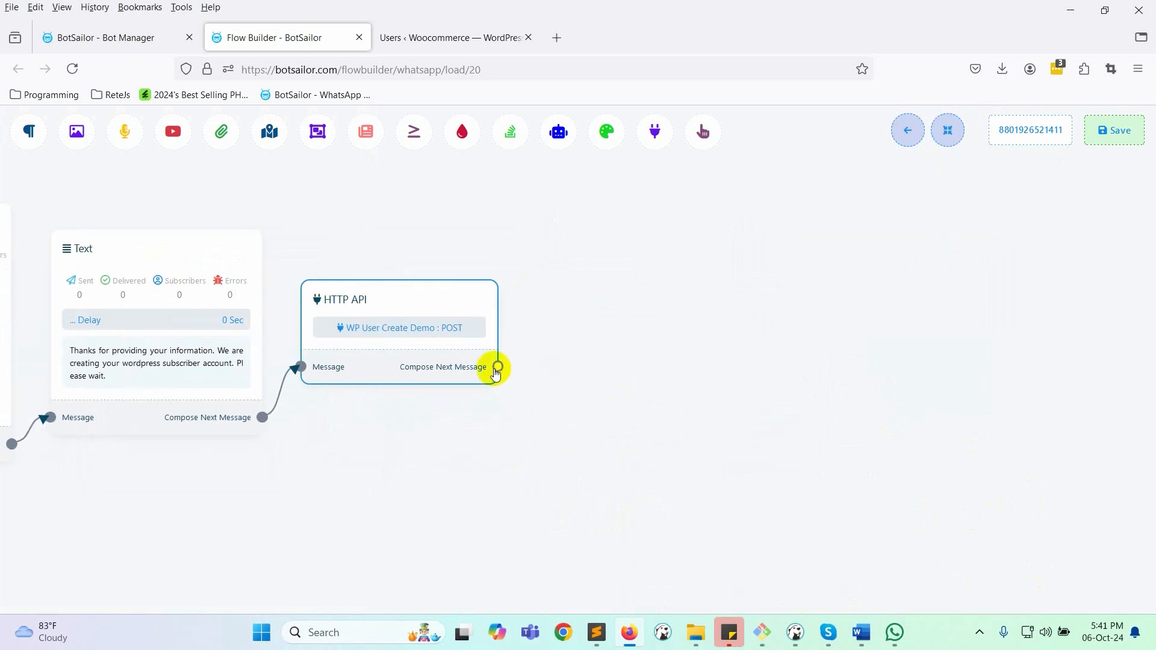
drag(498, 367, 620, 298)
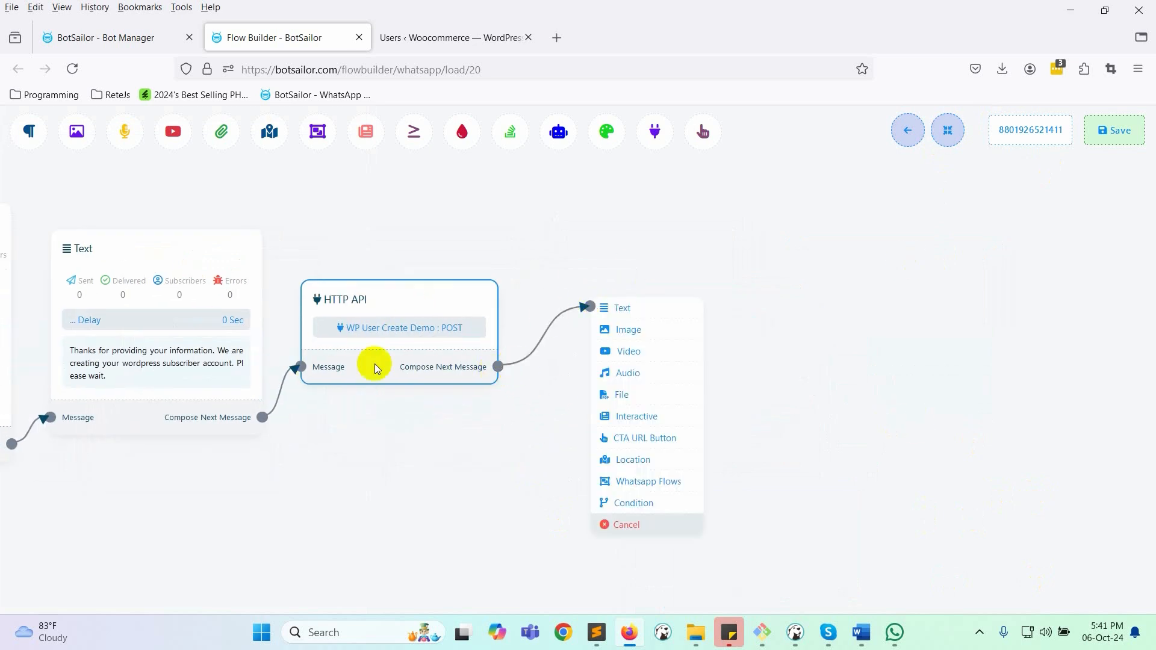
- Add a Text reply with the account-created message, using #WordPressUserId# and a new 'URL :' line
click(631, 313)
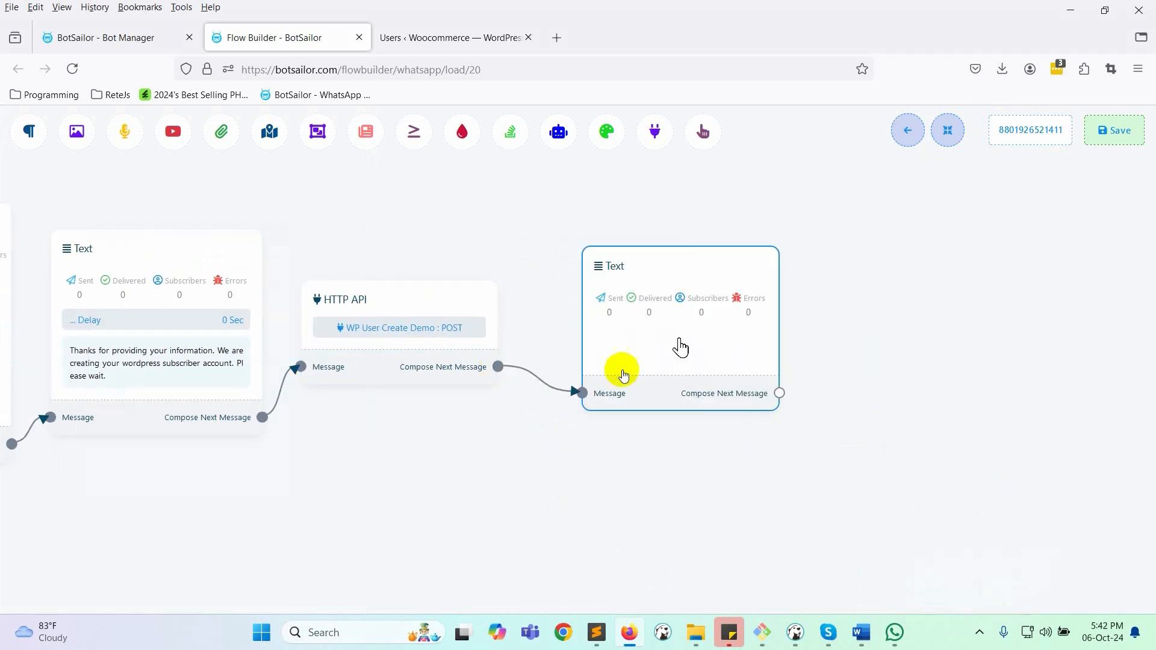
double_click(680, 344)
key(ctrl+v)
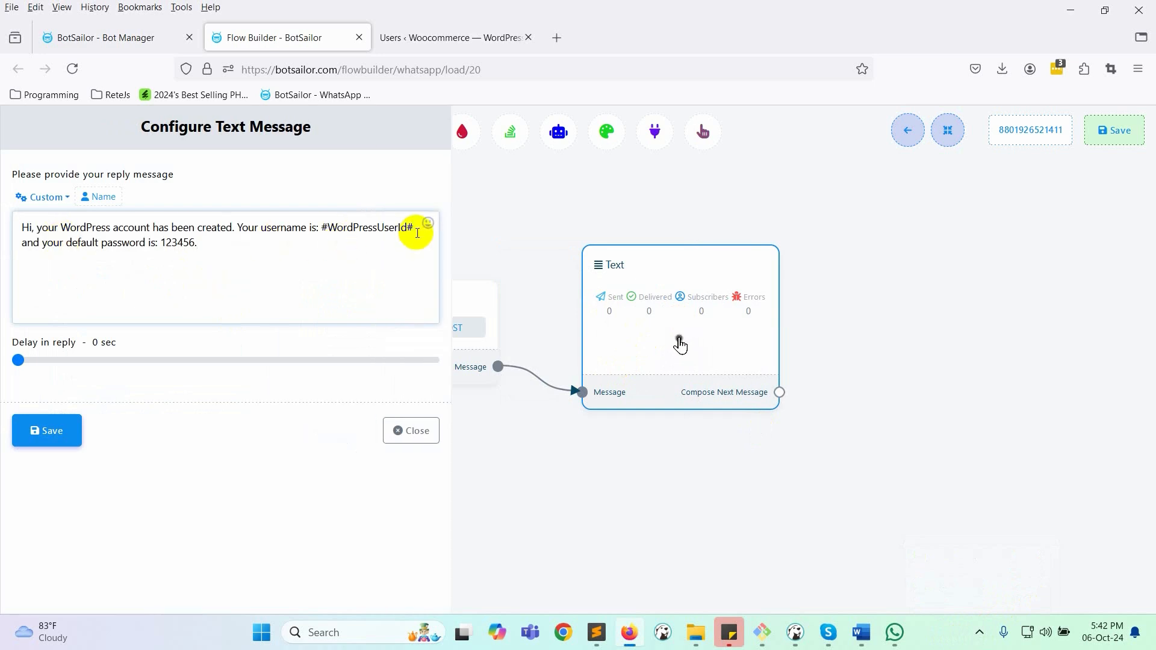
double_click(361, 227)
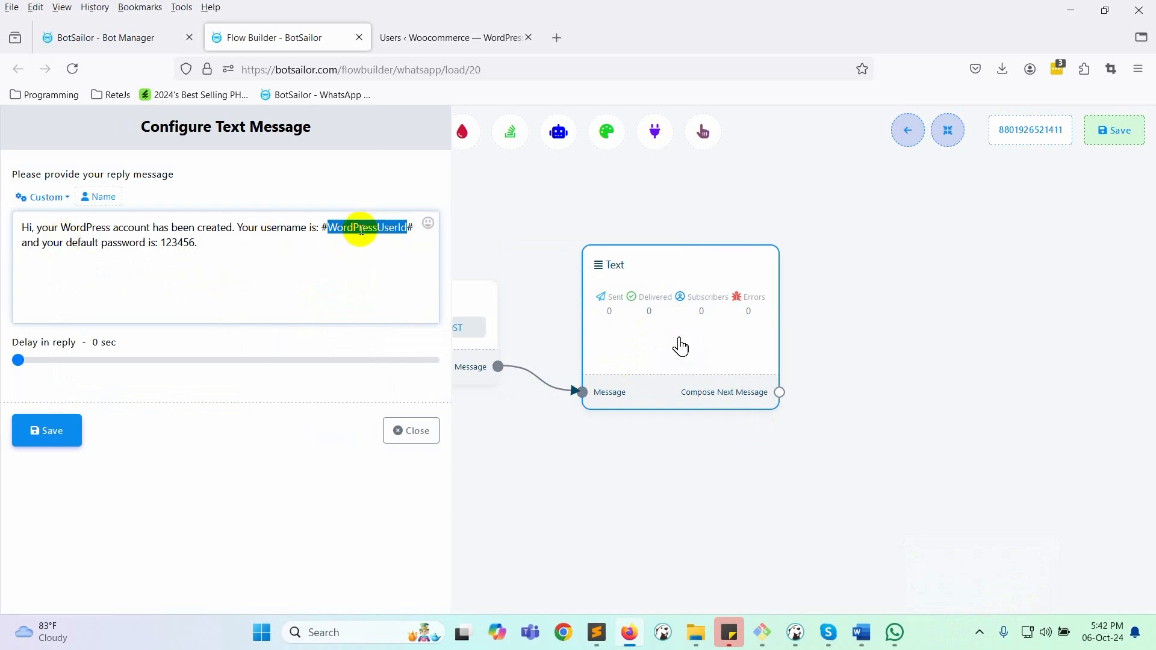
click(310, 228)
text(Id)
click(320, 245)
key(Return)
key(Return)
text(URL)
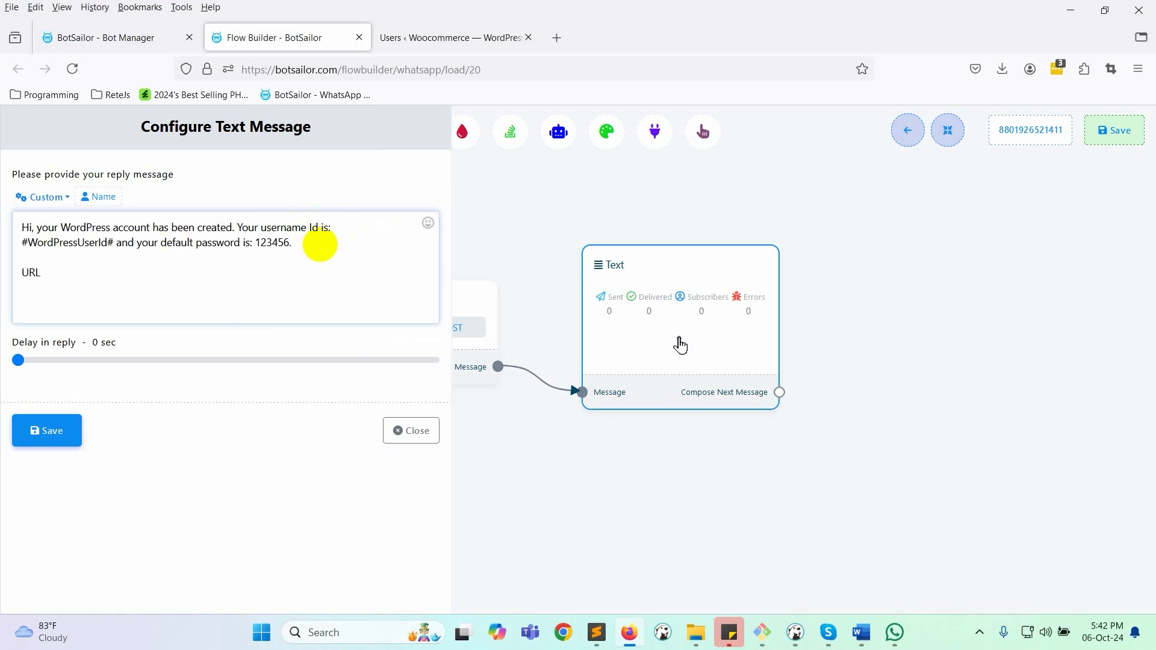
text( :)
- Fill the URL line with the WordPress site address, save the reply and the whole flow
click(412, 29)
drag(382, 70, 201, 67)
key(ctrl+c)
click(256, 38)
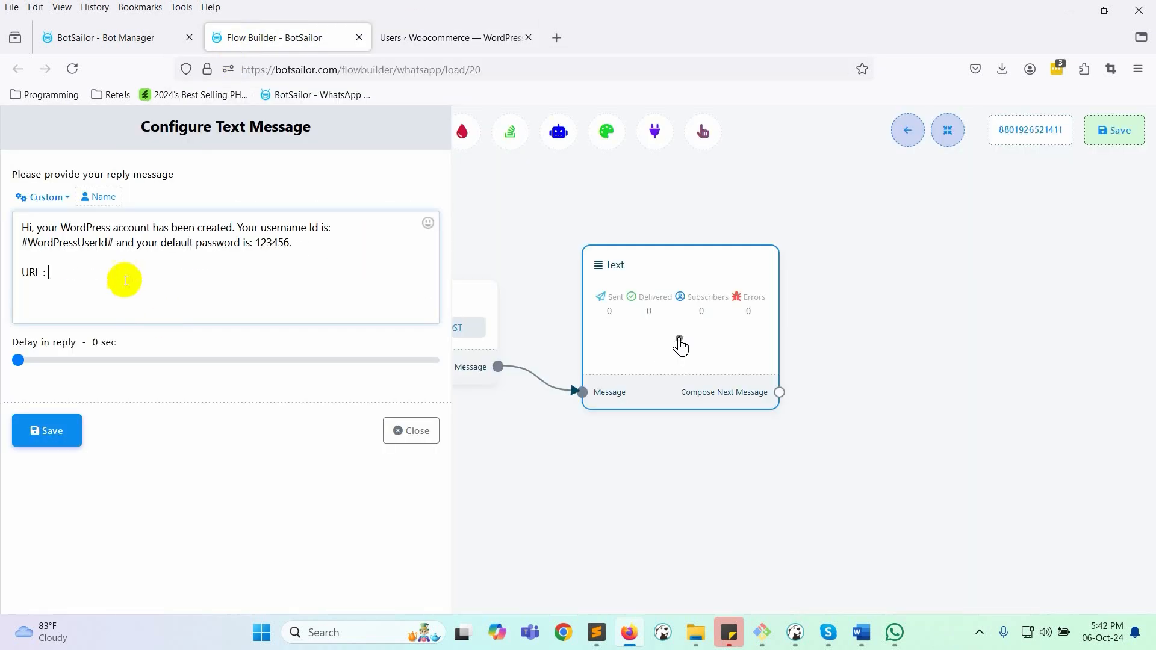
key(ctrl+v)
click(46, 430)
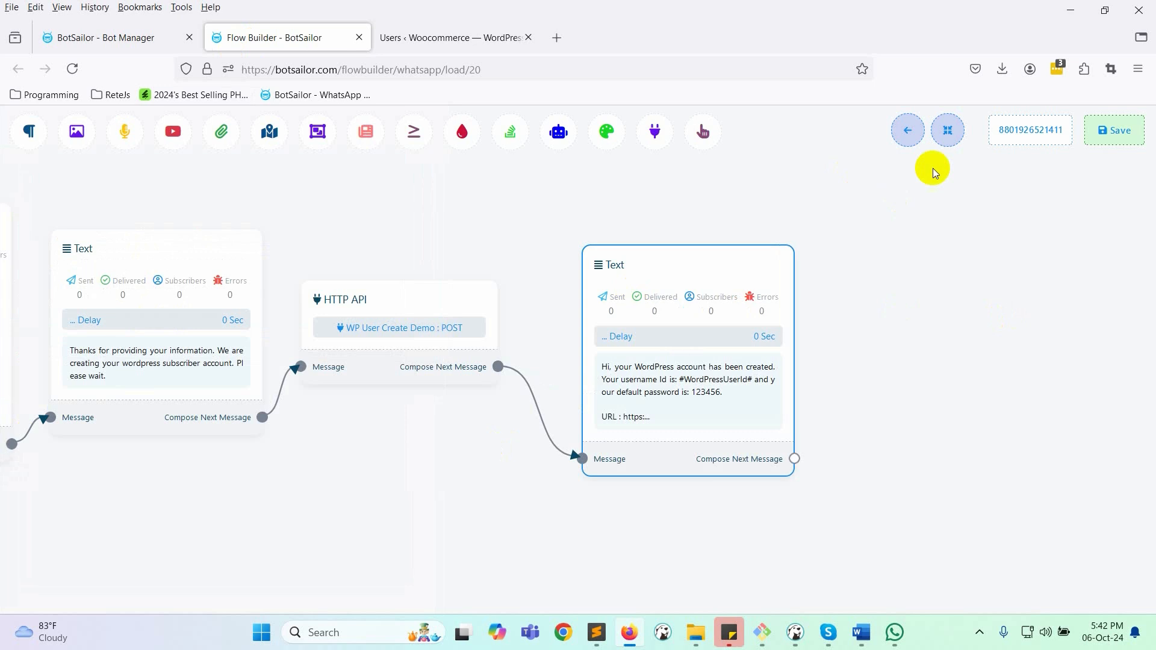
click(1114, 130)
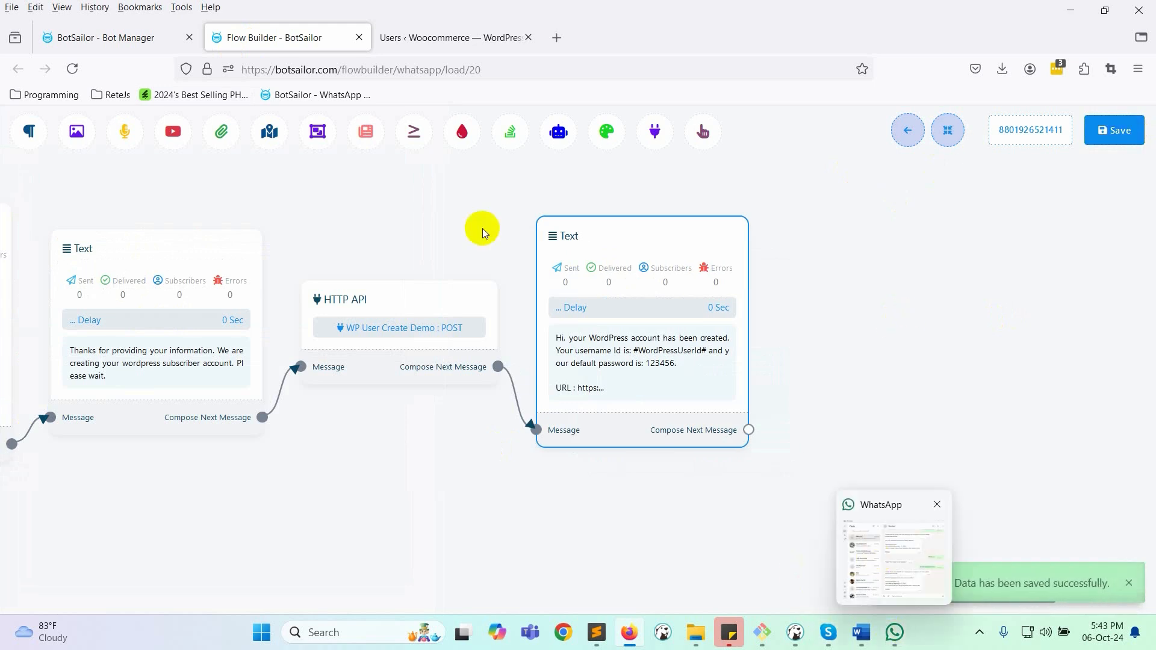
drag(401, 571, 710, 595)
- Test in WhatsApp: send wpapicall, answer with an email, and get the reply with username Id 17
click(895, 632)
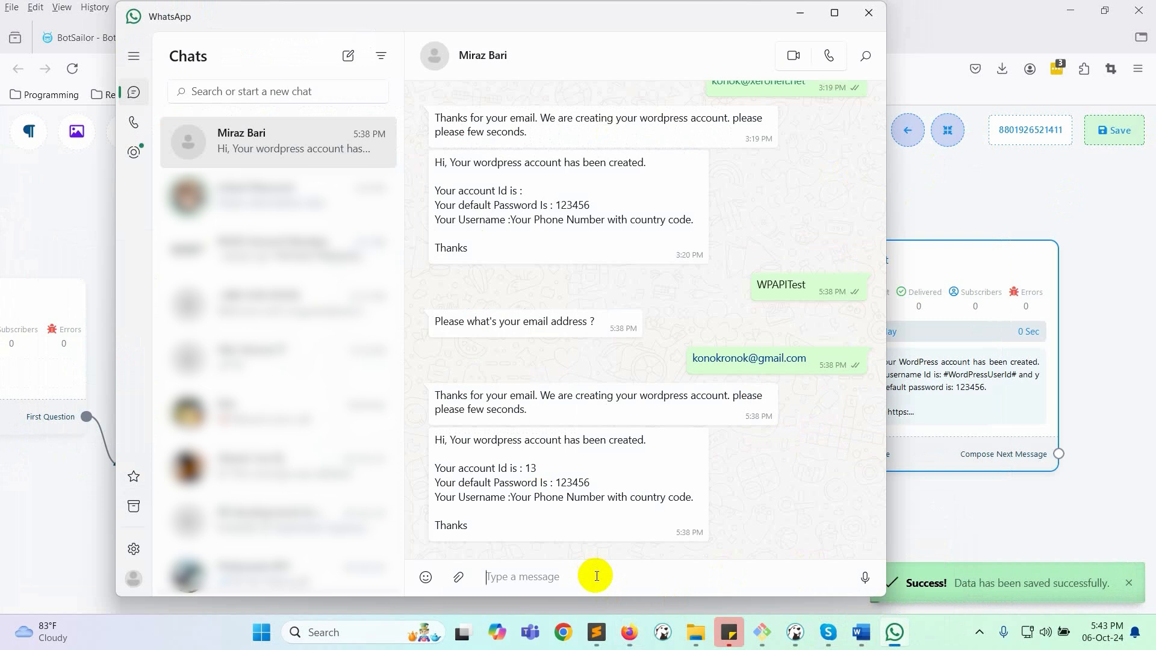
key(super+v)
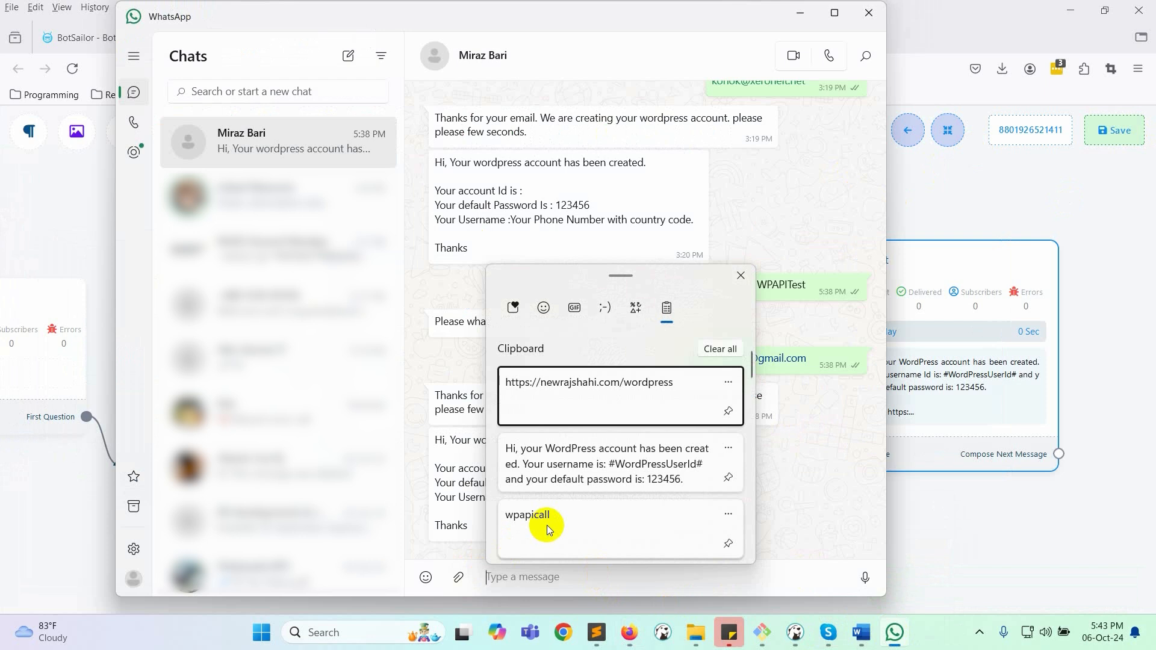
click(532, 522)
key(Return)
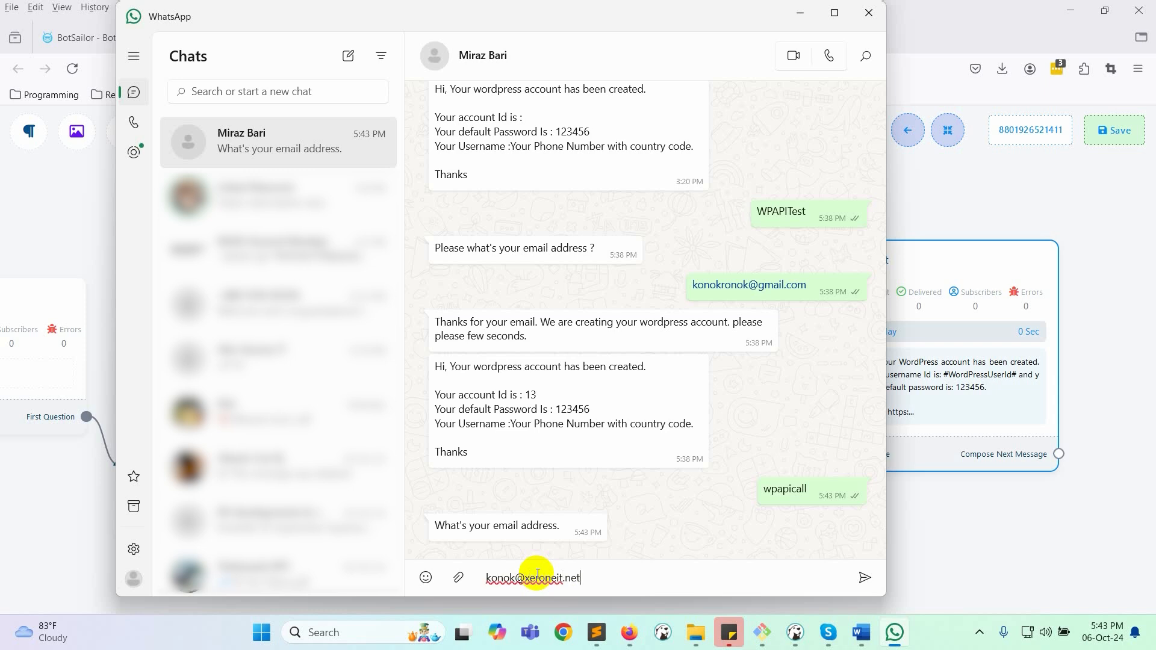
key(Return)
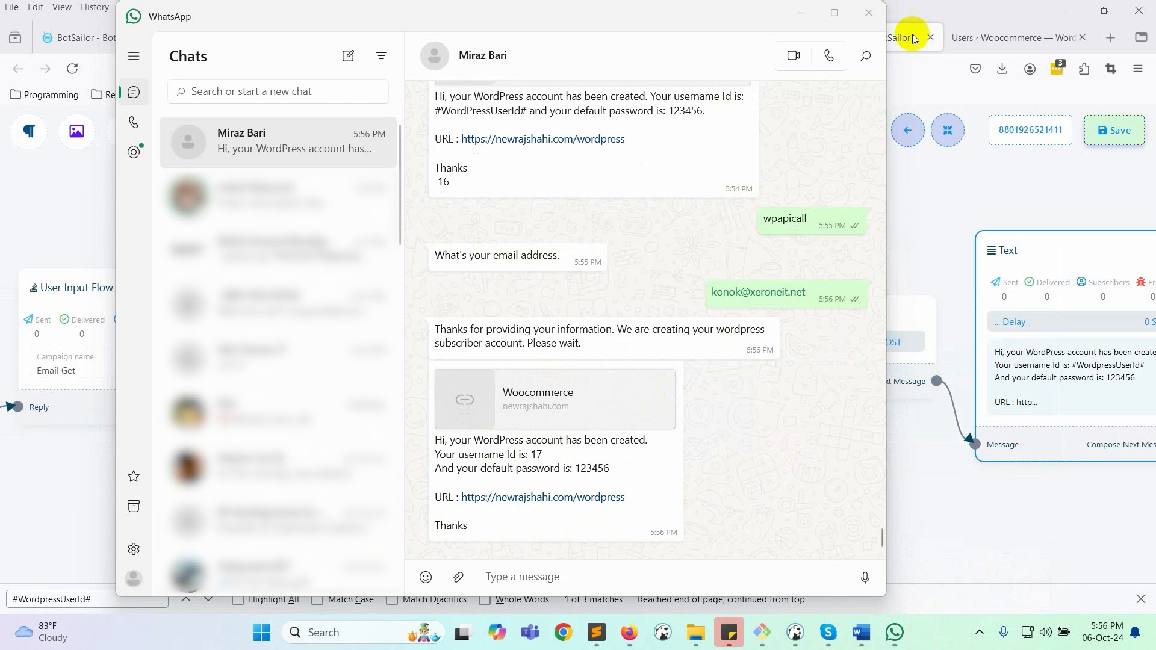
click(942, 5)
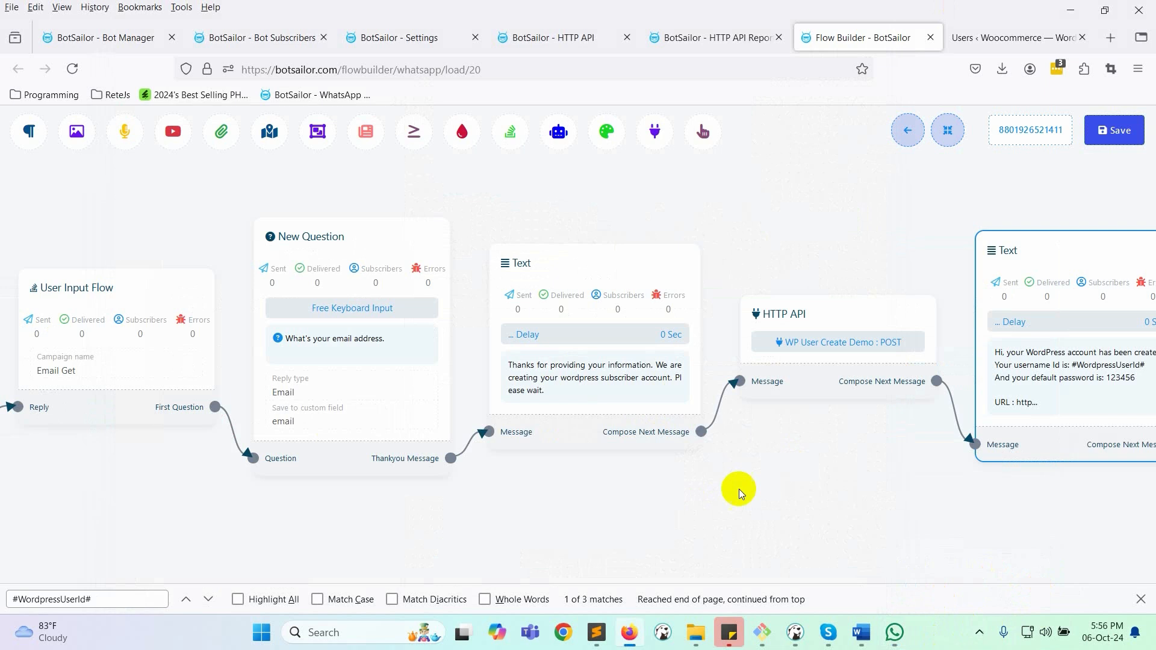